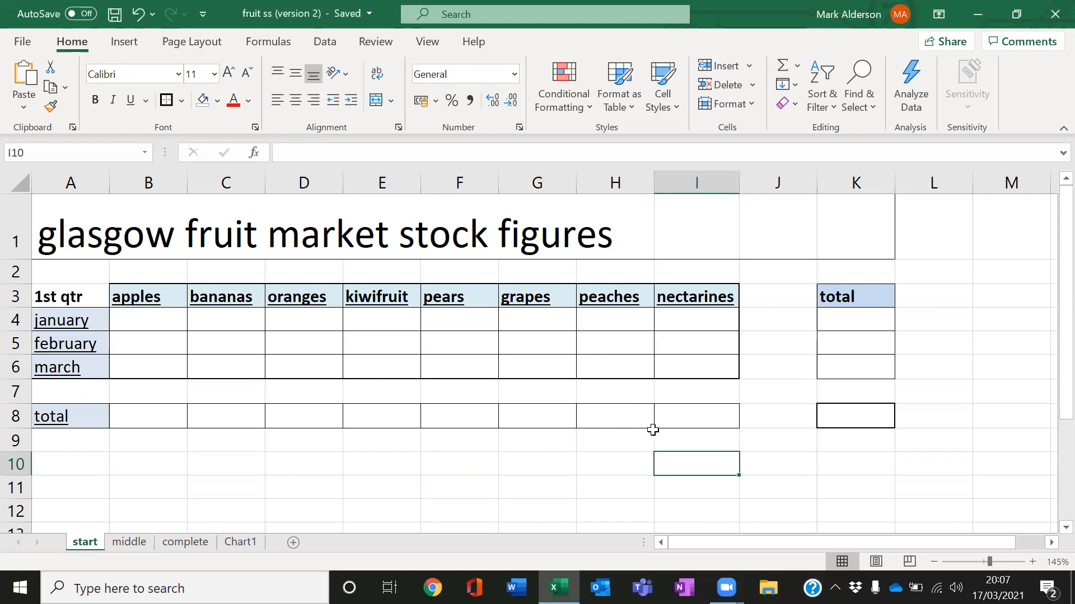
left_click(566, 454)
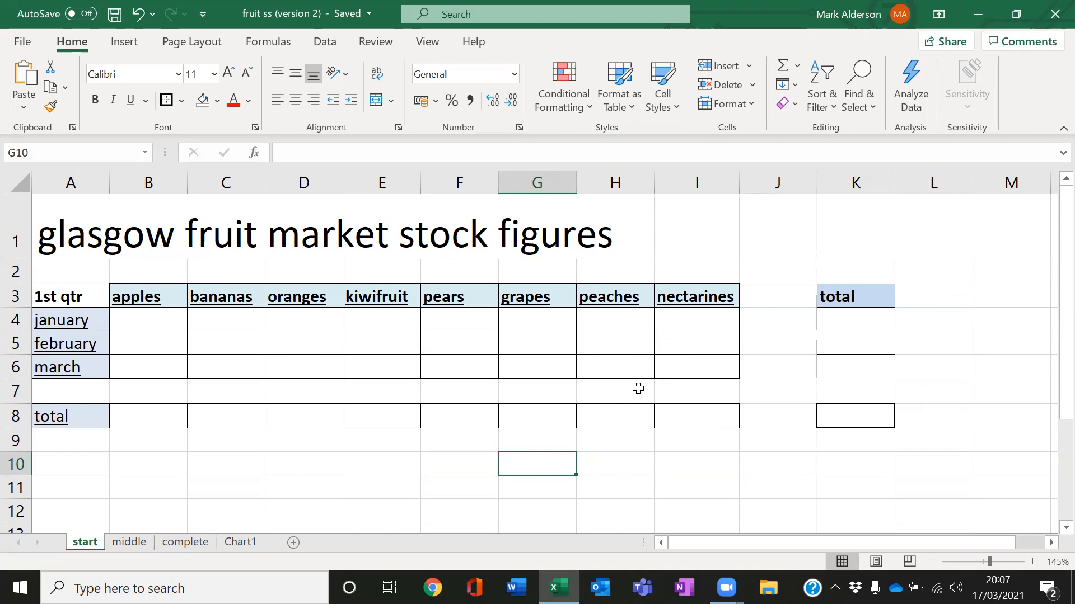
left_click(297, 394)
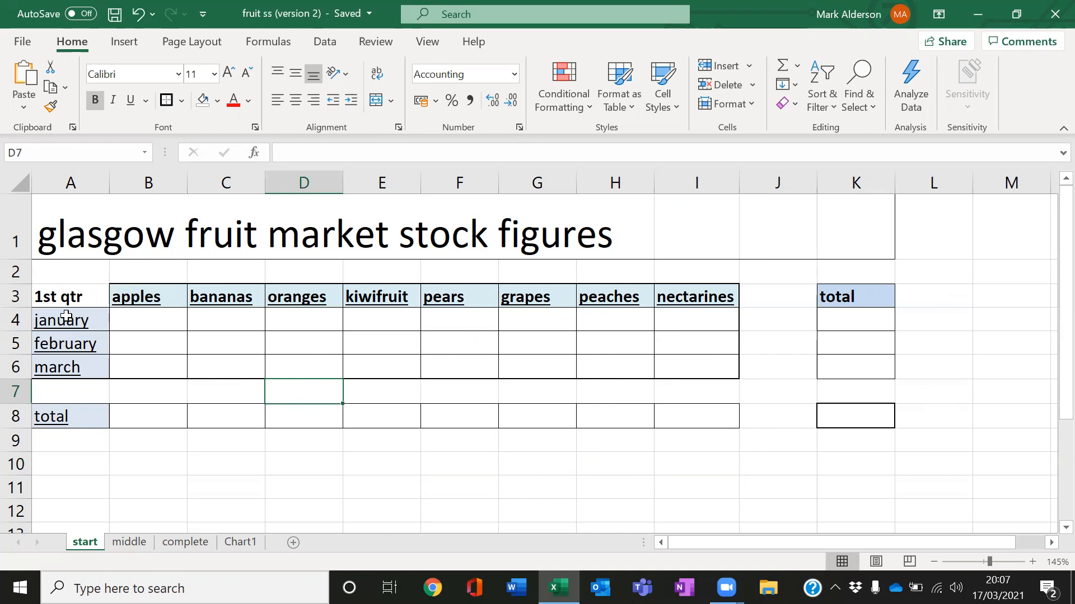
left_click(73, 293)
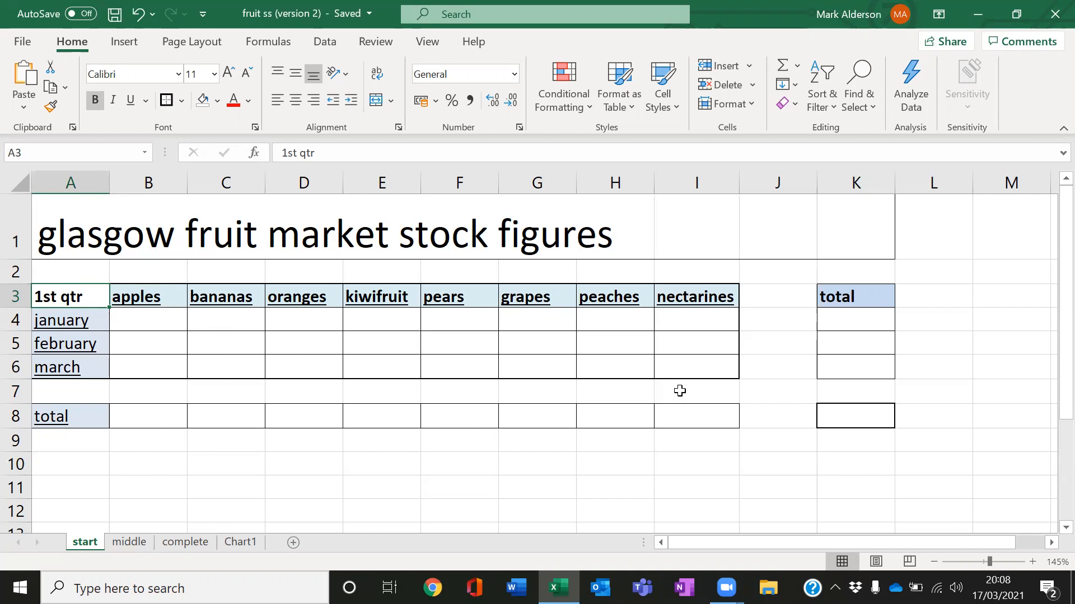
left_click(650, 390)
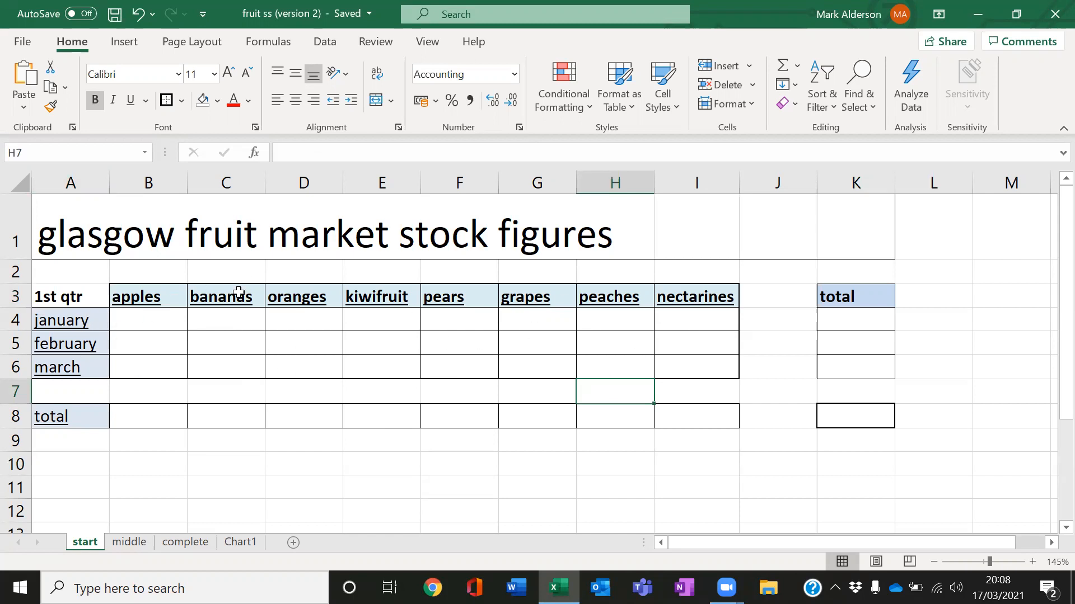
left_click_drag(297, 361, 299, 343)
Step: Fill the fruit header cells B3:I3, from apples to nectarines, with the lightest red theme colour
left_click_drag(125, 295, 657, 297)
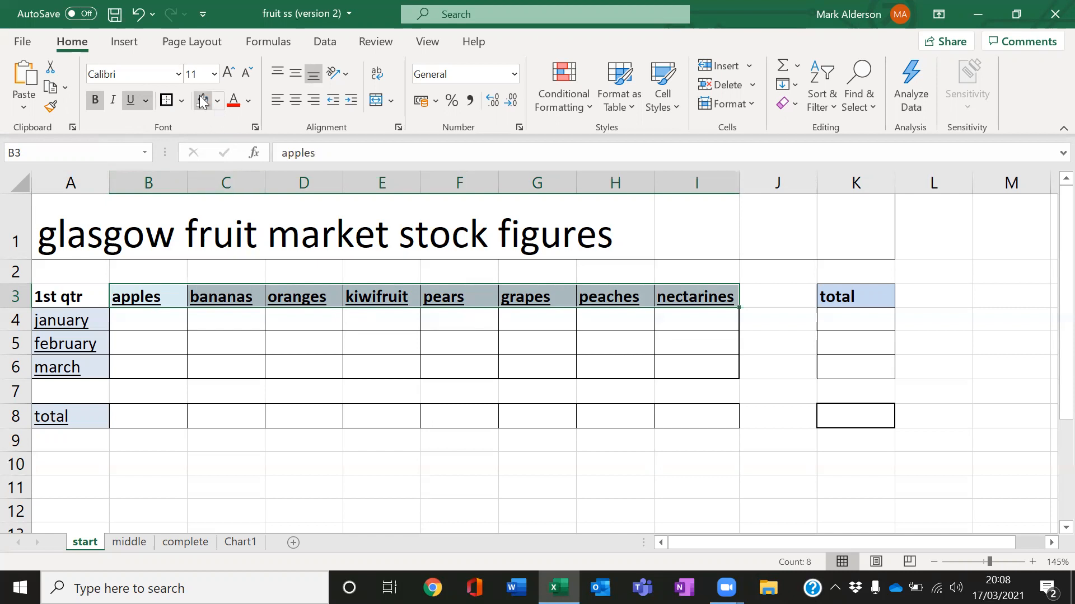
left_click(217, 103)
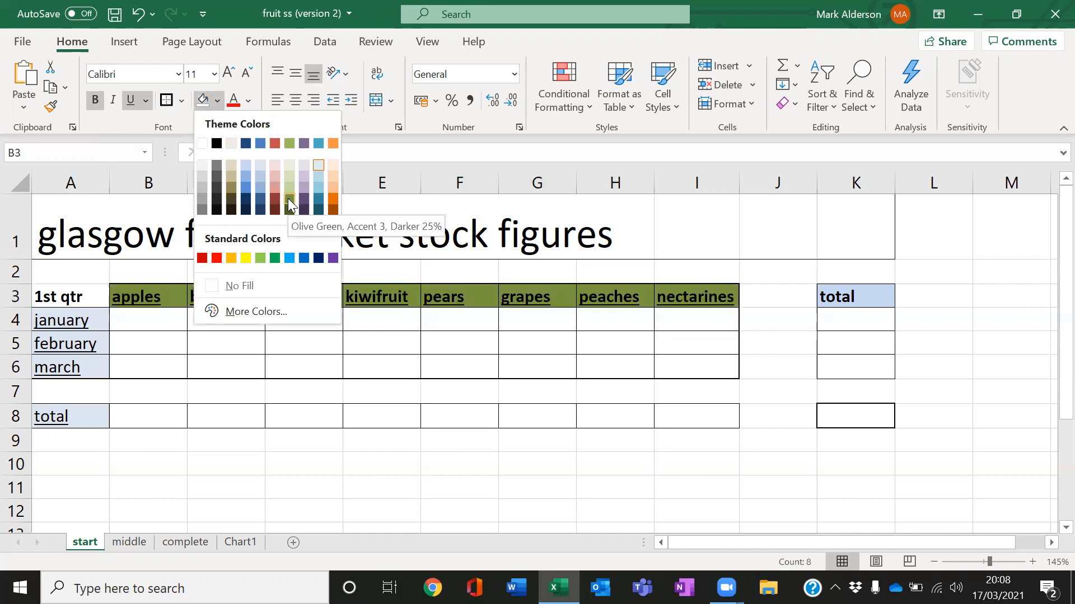
left_click(278, 165)
left_click(408, 416)
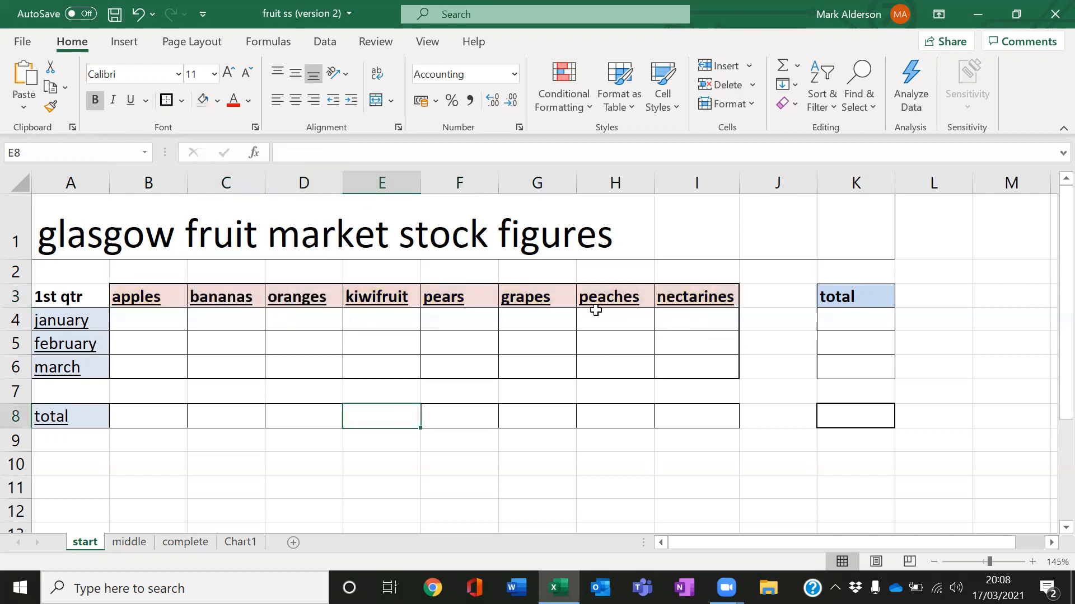
Step: Widen column A slightly so the row labels have more room
left_click(146, 229)
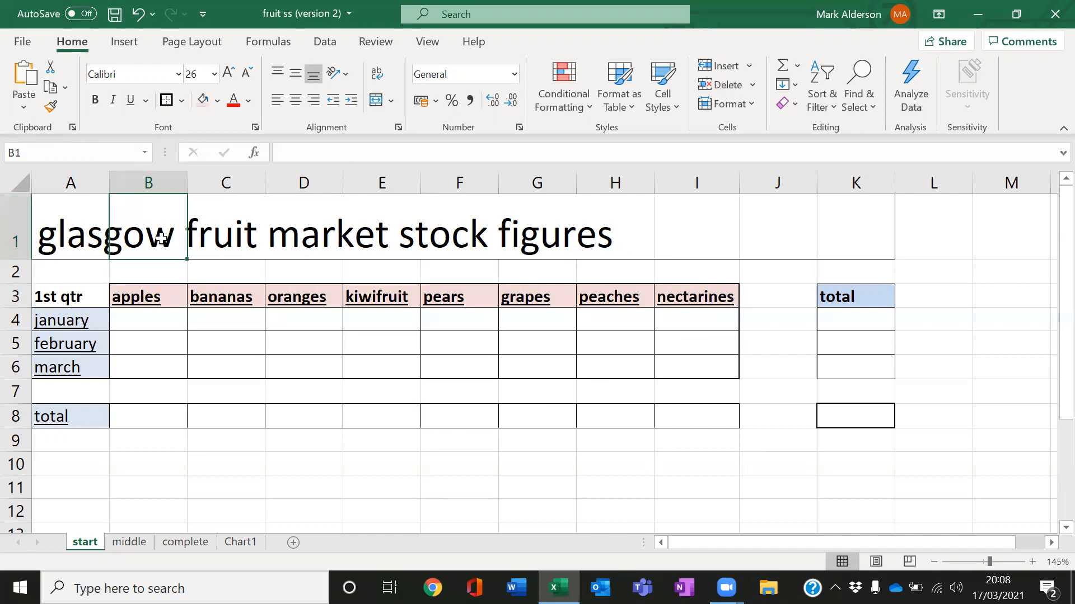
left_click(71, 237)
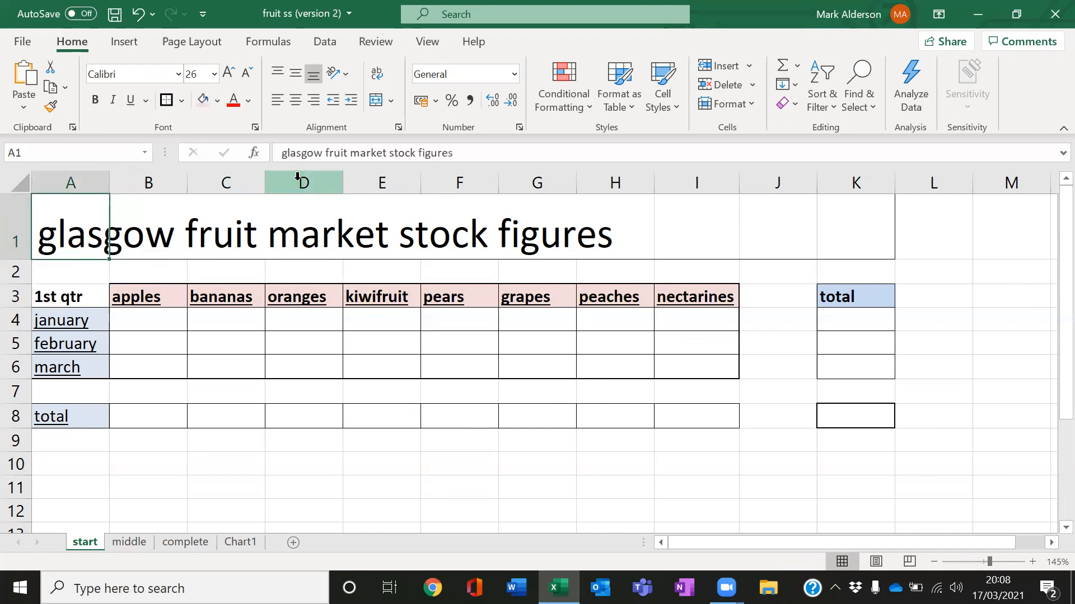
left_click_drag(109, 180, 119, 208)
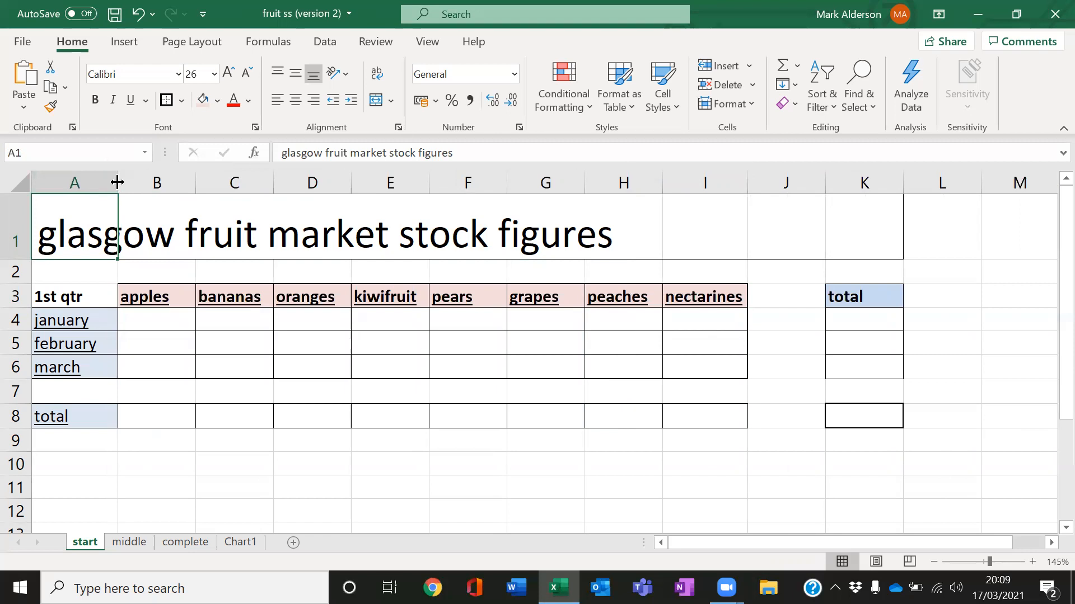
mouse_move(117, 182)
left_mouse_down()
mouse_move(232, 175)
mouse_move(118, 174)
left_mouse_up()
left_click(273, 376)
Step: Make the month labels january, february and march in A4:A6 bold
left_click_drag(83, 320, 84, 368)
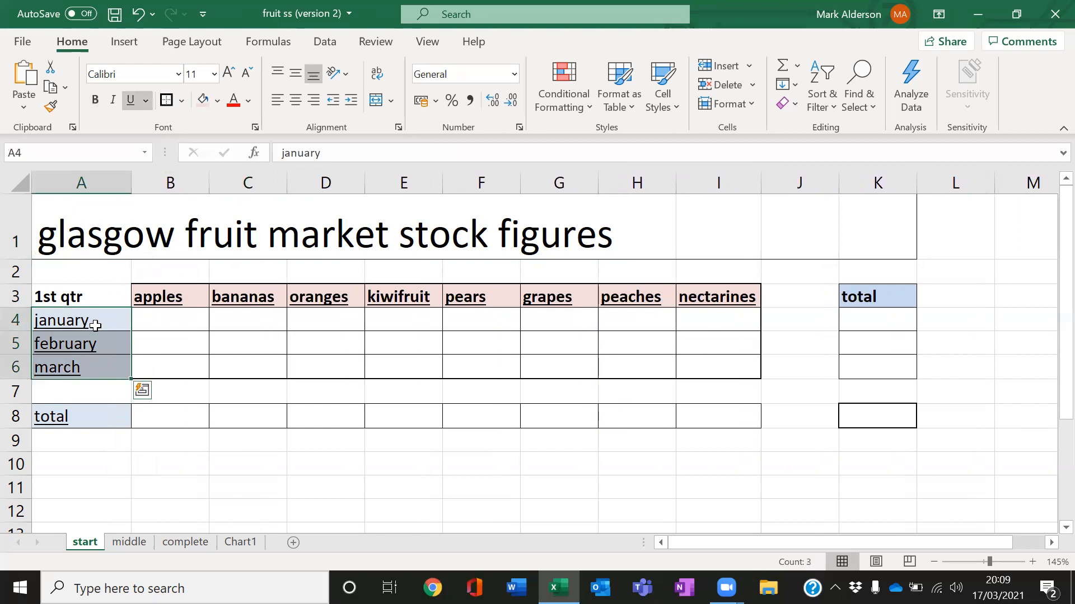
key("ctrl+b")
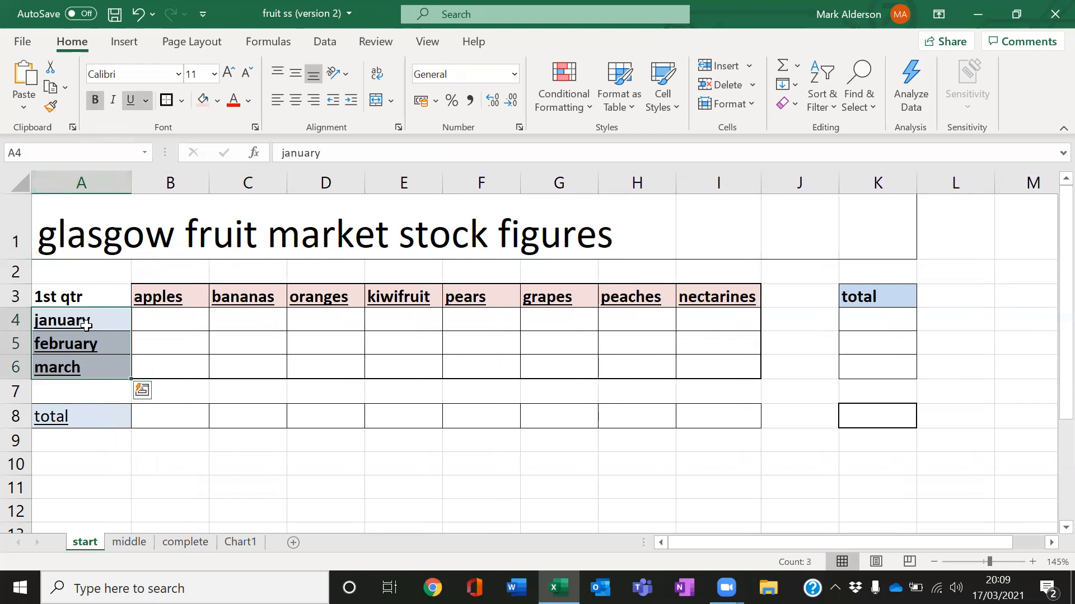
left_click(282, 390)
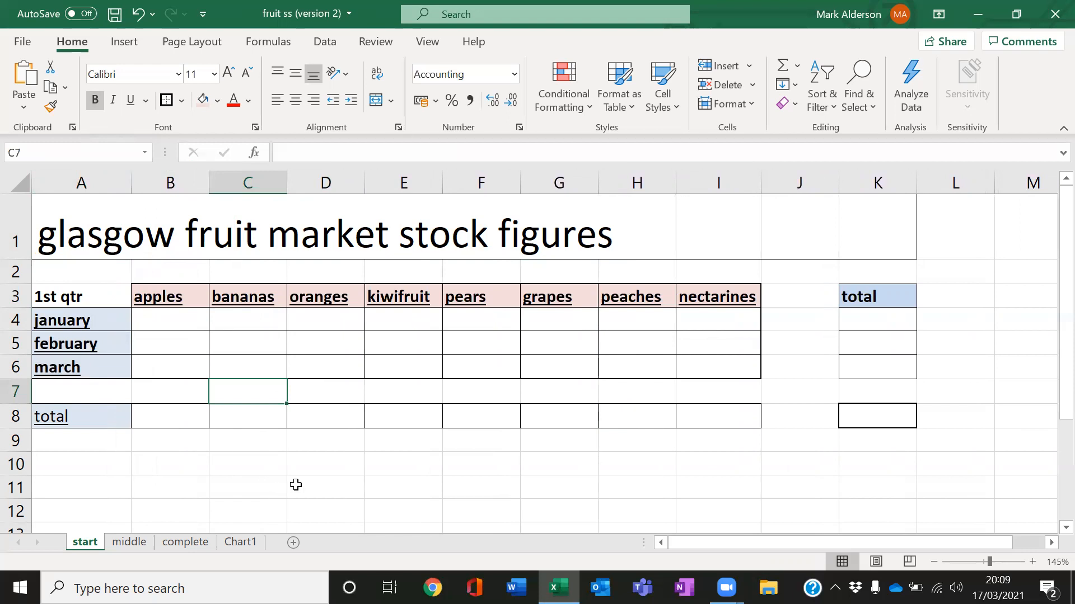
Step: Examine the total row beneath the fruit columns and the total column K4:K6 beside the monthly rows
left_click(87, 418)
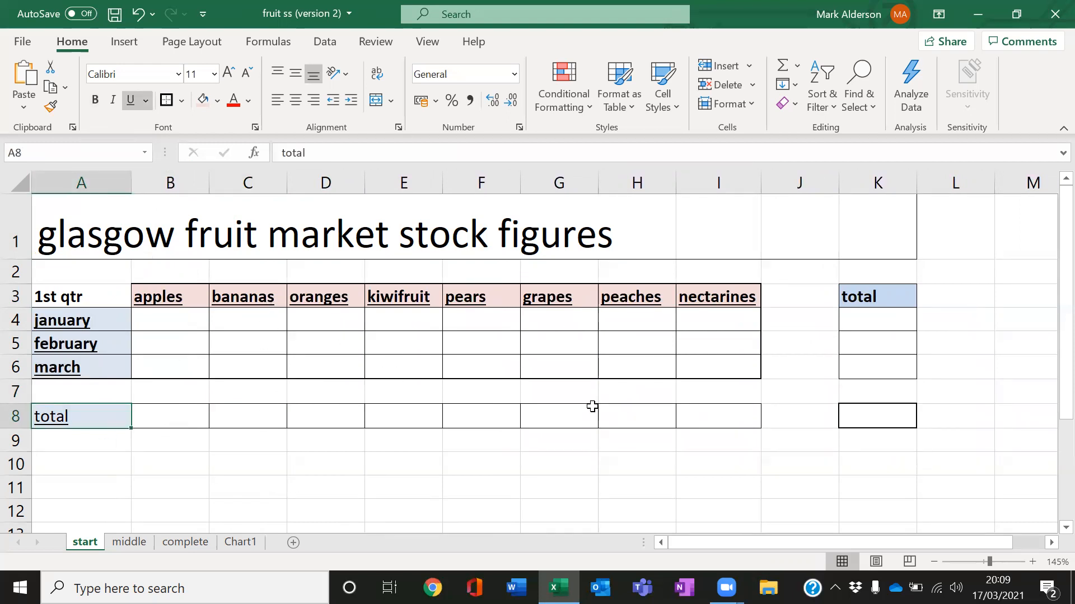
left_click(180, 414)
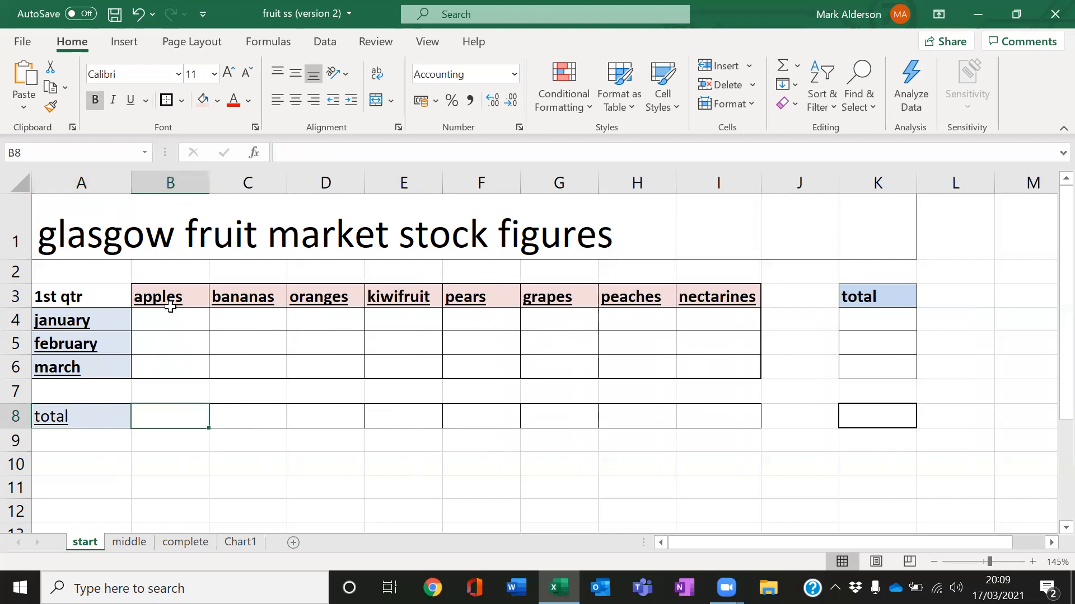
left_click(224, 420)
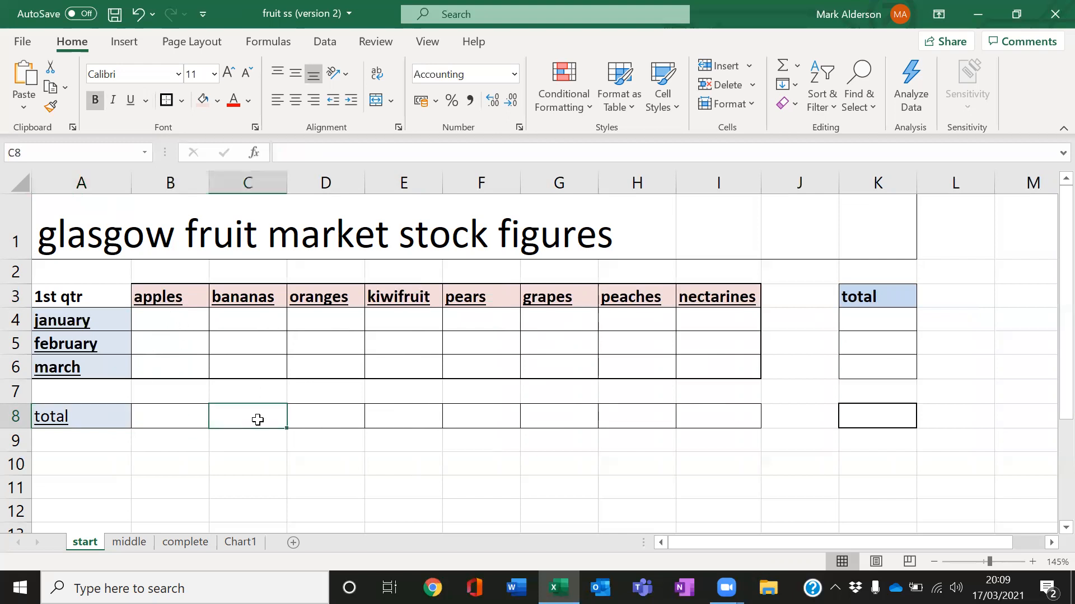
left_click(344, 420)
left_click(395, 417)
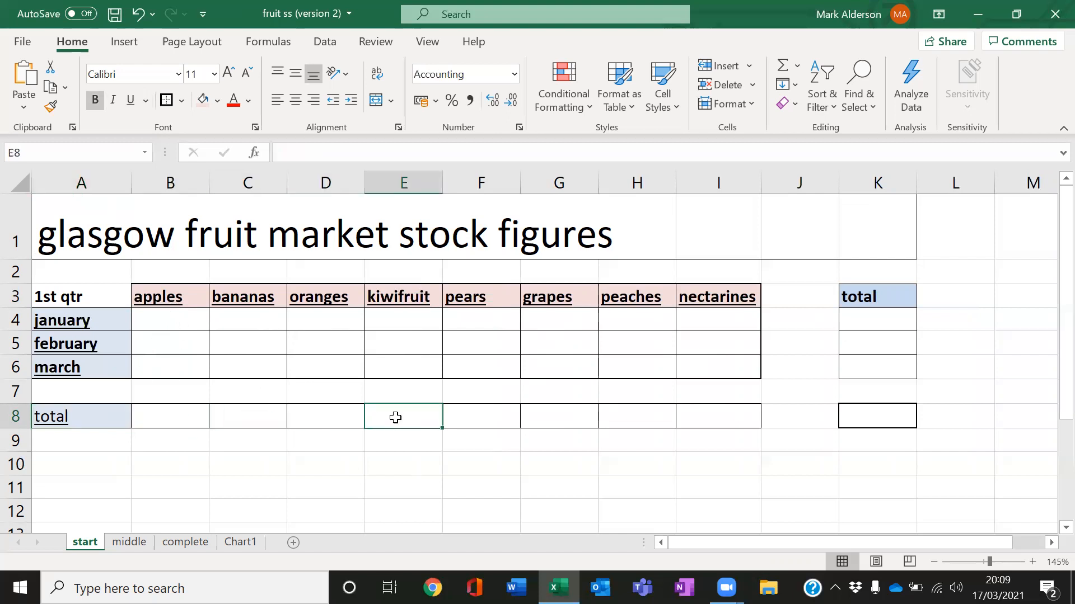
left_click(466, 413)
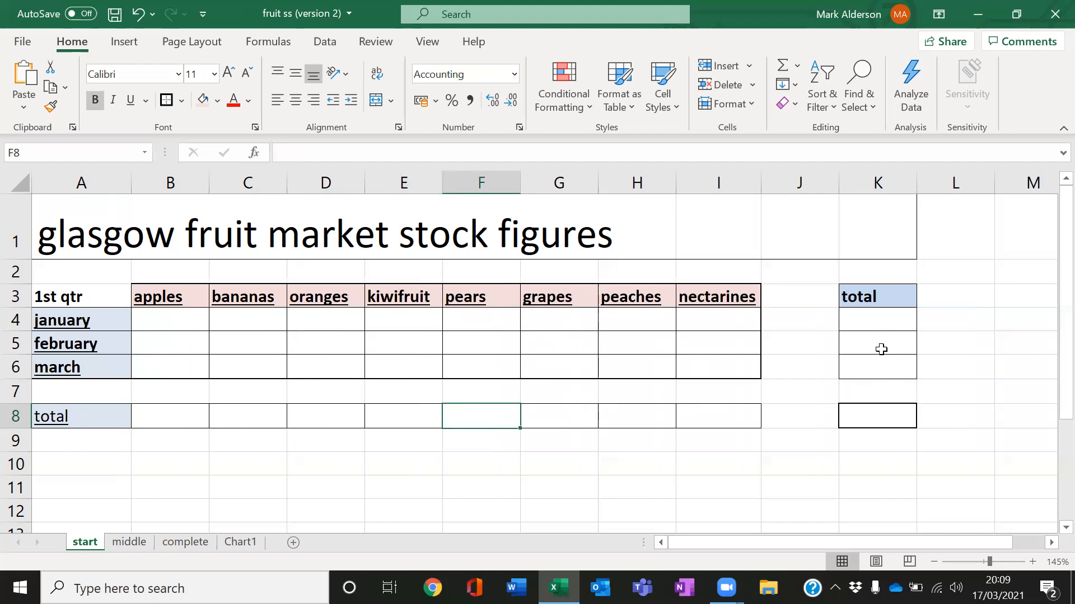
left_click(883, 320)
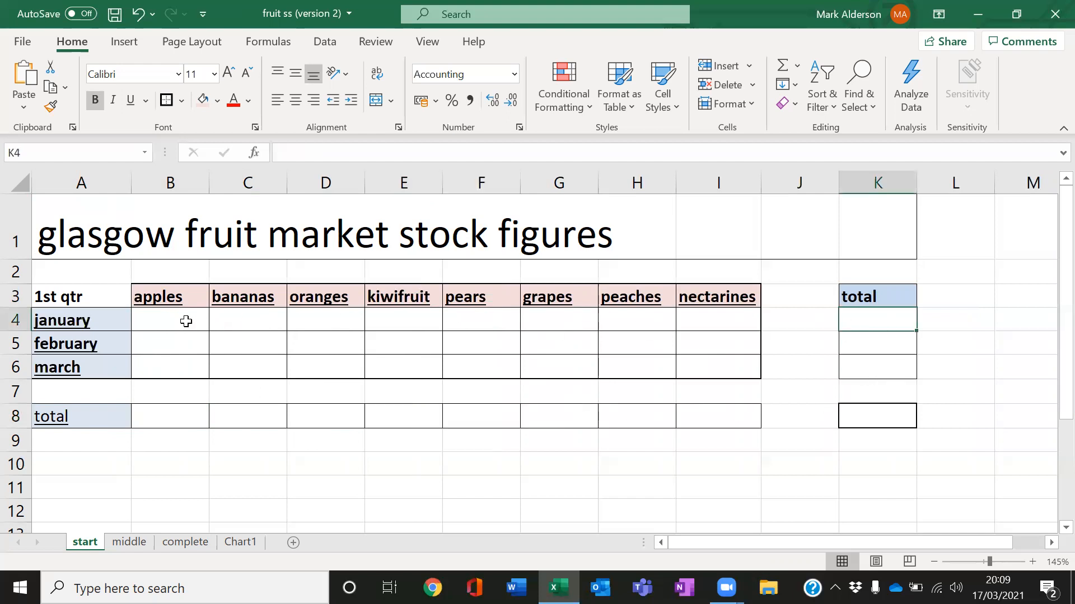
left_click_drag(151, 326, 683, 324)
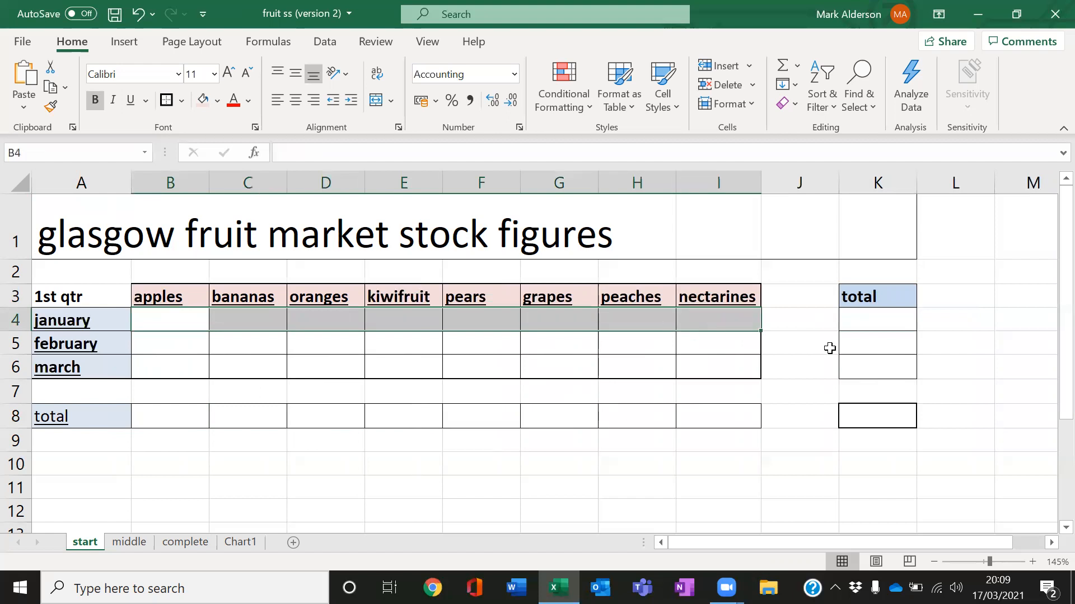
left_click(849, 346)
left_click_drag(185, 346, 712, 346)
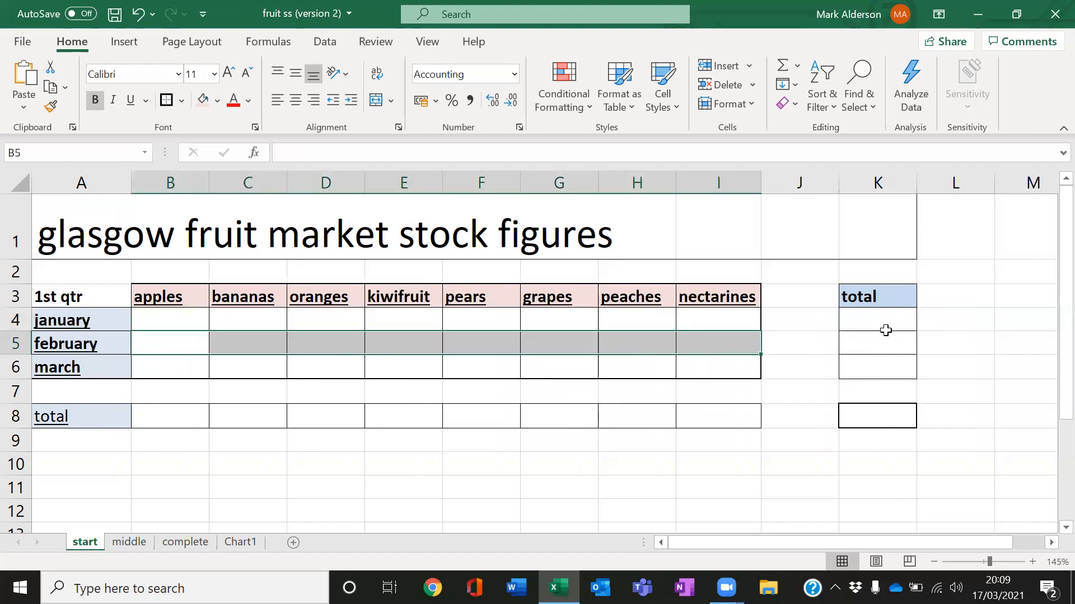
left_click_drag(863, 319, 863, 370)
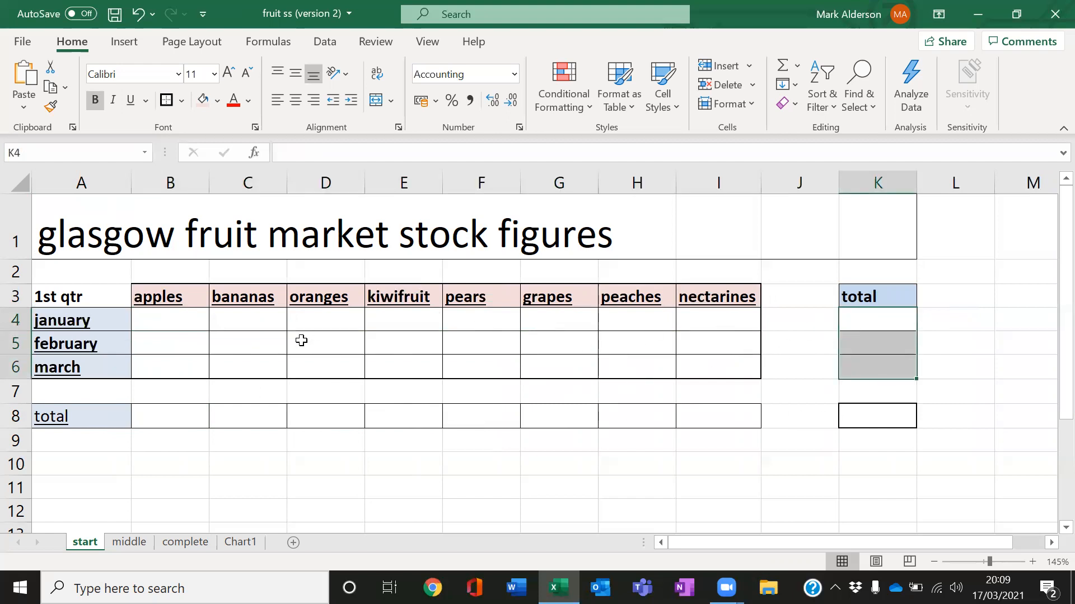
left_click_drag(173, 319, 728, 320)
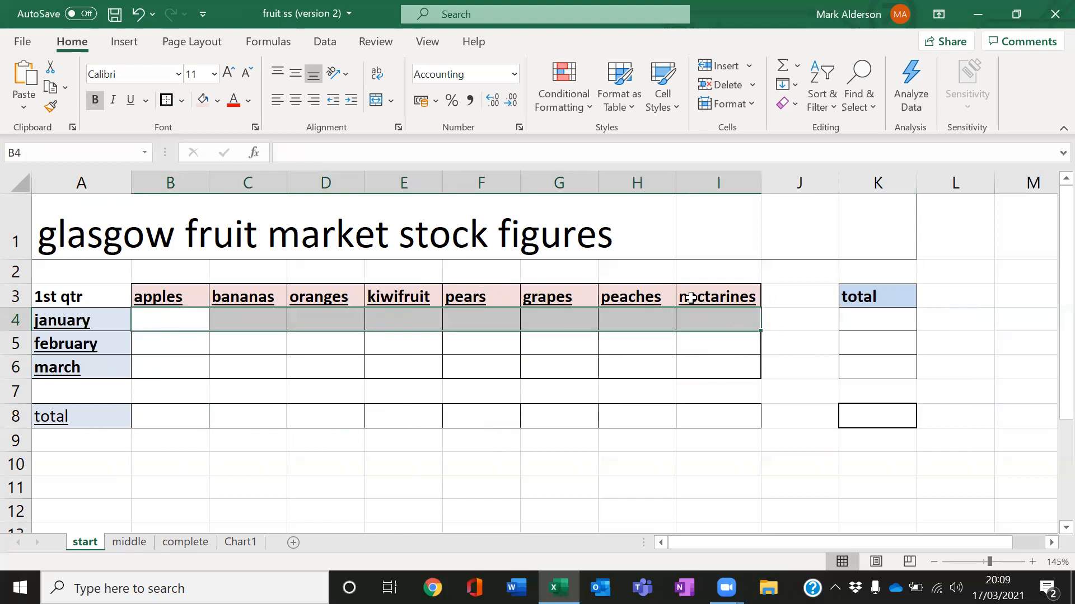
left_click(969, 334)
left_click_drag(185, 423, 685, 422)
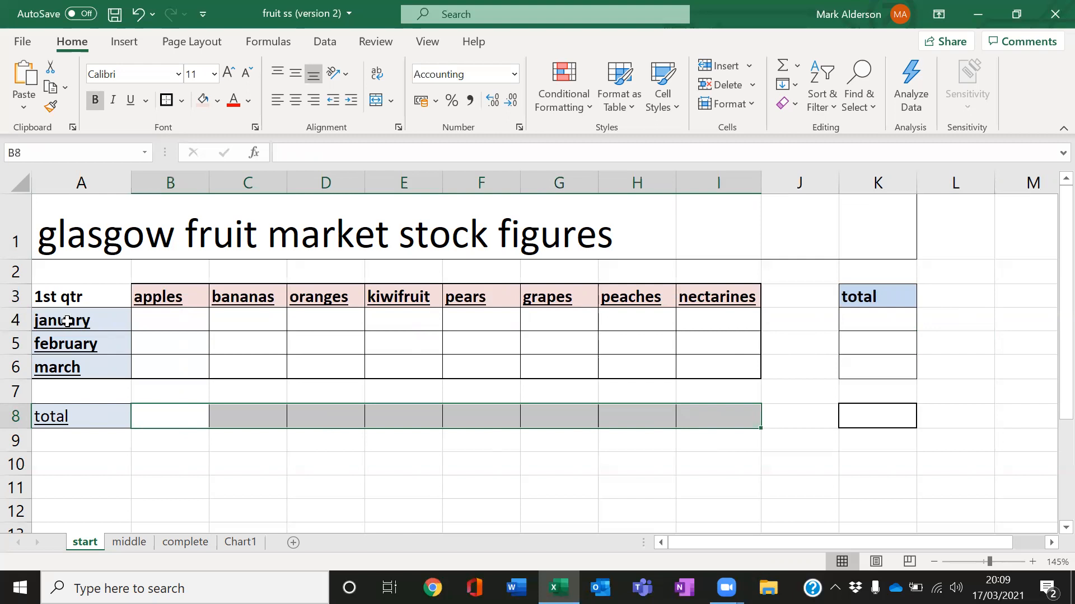
left_click(162, 418)
left_click(242, 419)
left_click(318, 415)
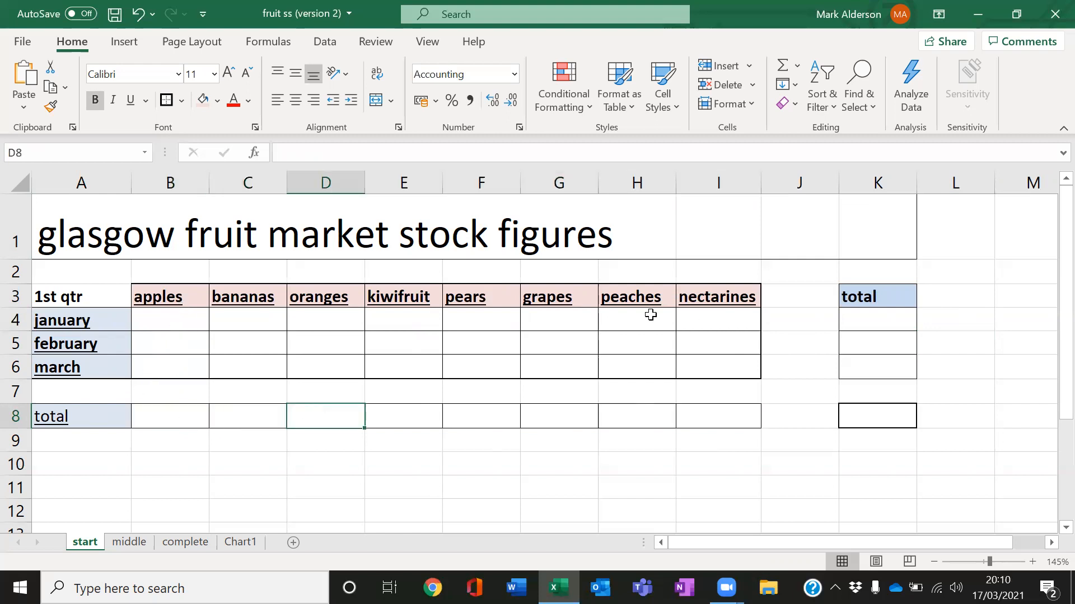
Step: Examine how the grand total cell K8 relates to the data block B4:I6, the monthly totals and the fruit totals
left_click(896, 425)
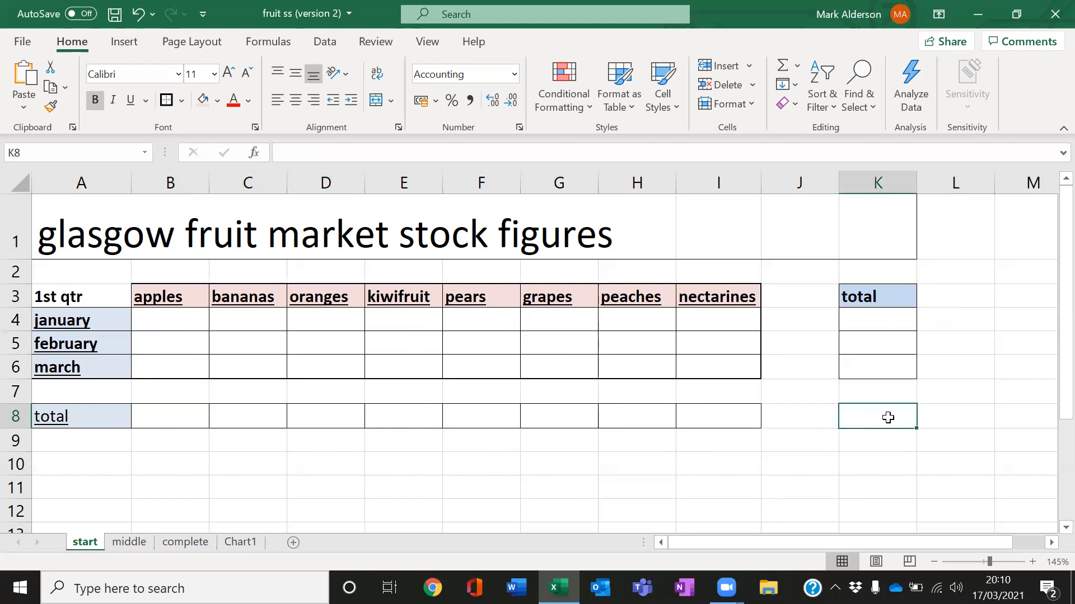
left_click_drag(166, 319, 690, 363)
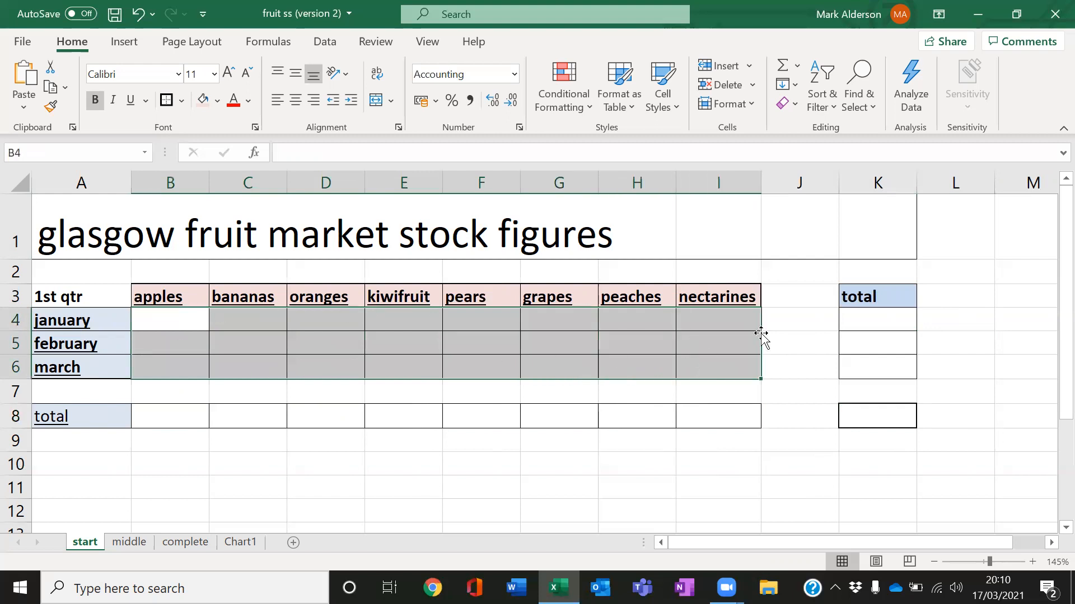
left_click_drag(883, 325, 882, 364)
left_click_drag(189, 423, 727, 416)
left_click(898, 420)
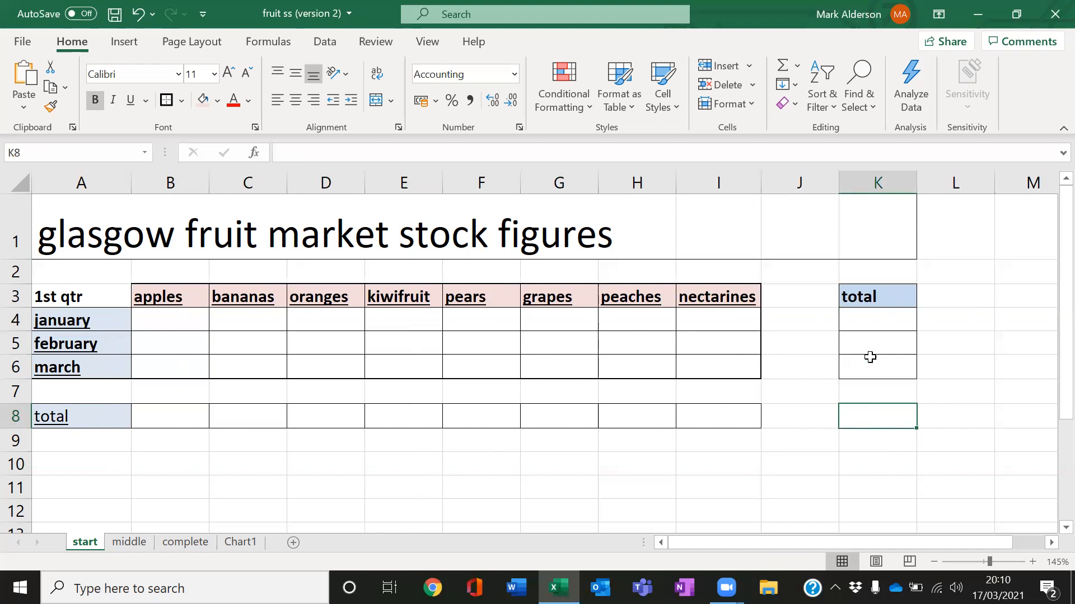
left_click_drag(872, 320, 869, 353)
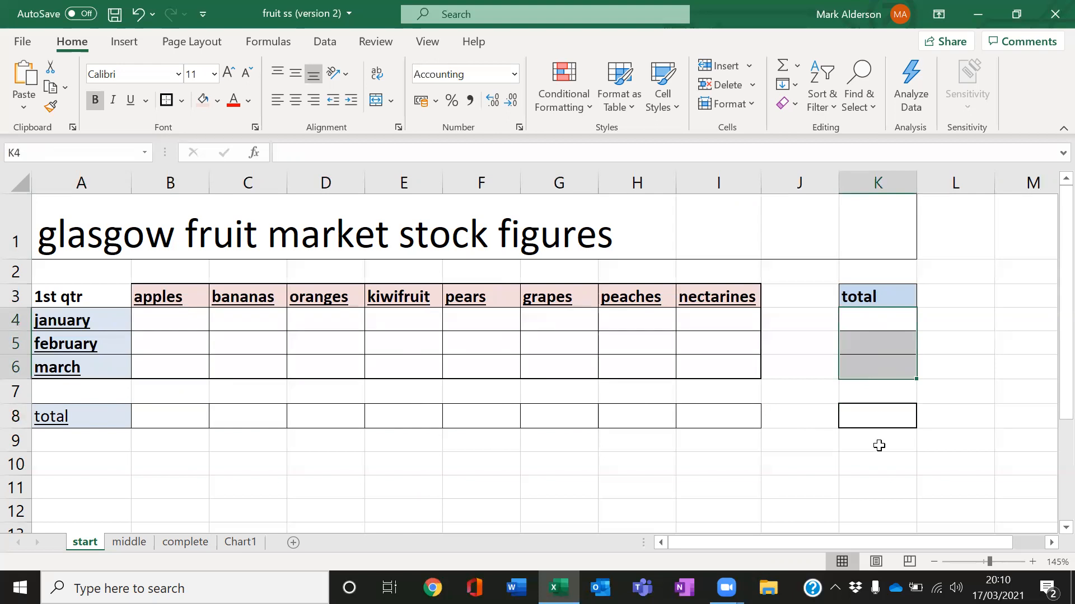
left_click_drag(180, 412, 686, 413)
left_click_drag(189, 319, 706, 372)
left_click(843, 422)
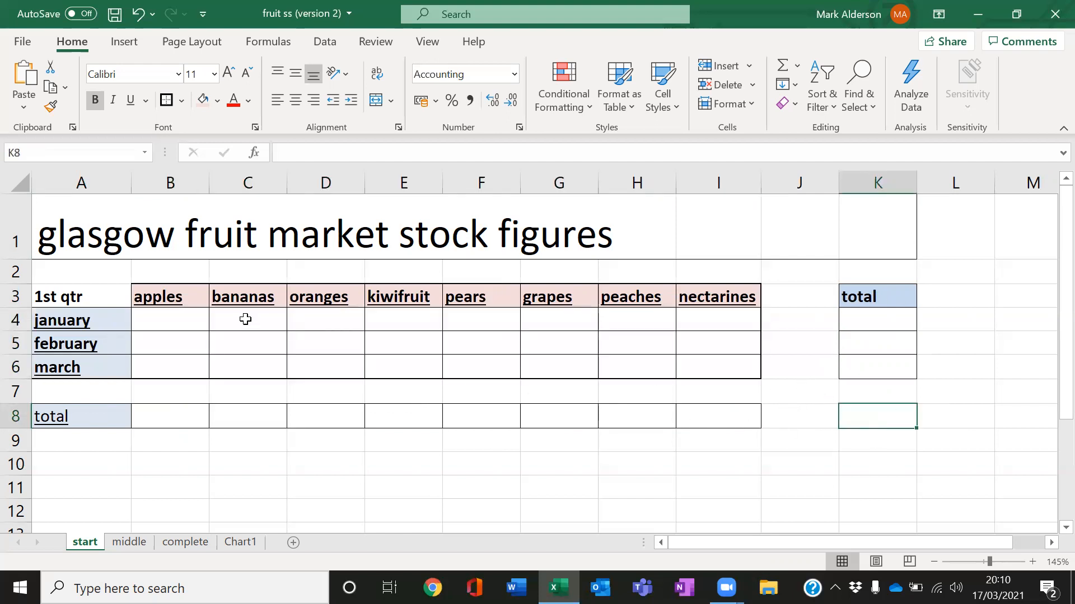
Step: Merge and centre the title "glasgow fruit market stock figures" across A1:K1 and fill it with standard yellow
left_click(85, 220)
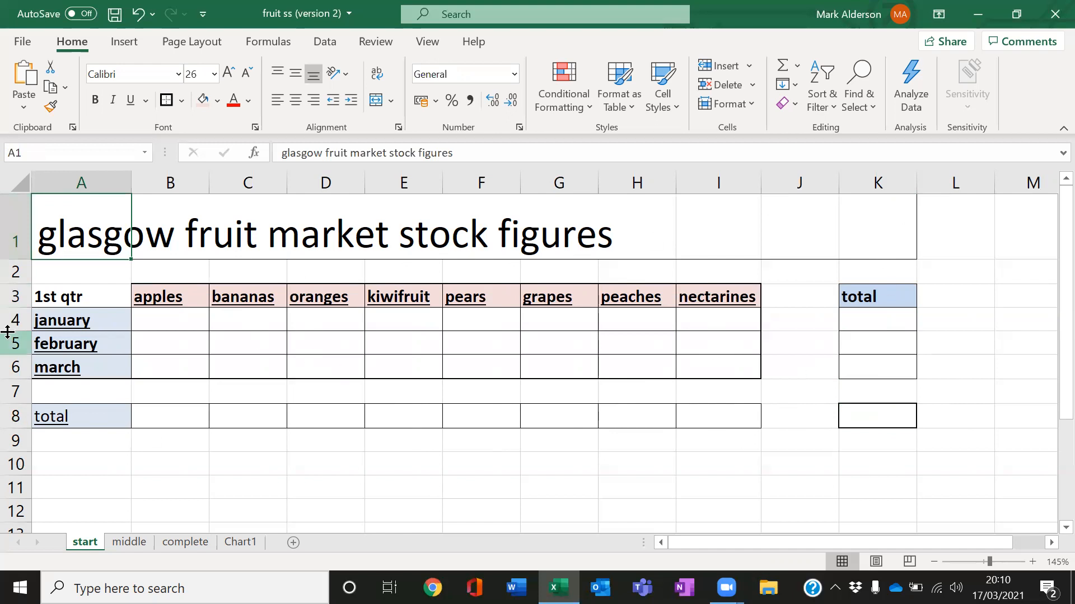
left_click(317, 472)
left_click_drag(57, 236, 872, 234)
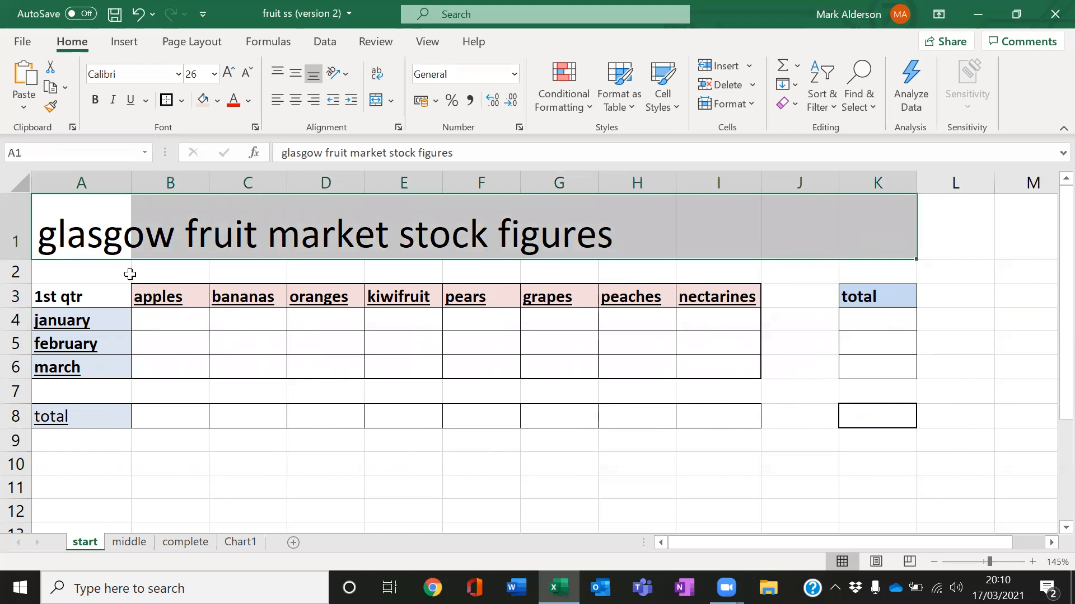
left_click(375, 101)
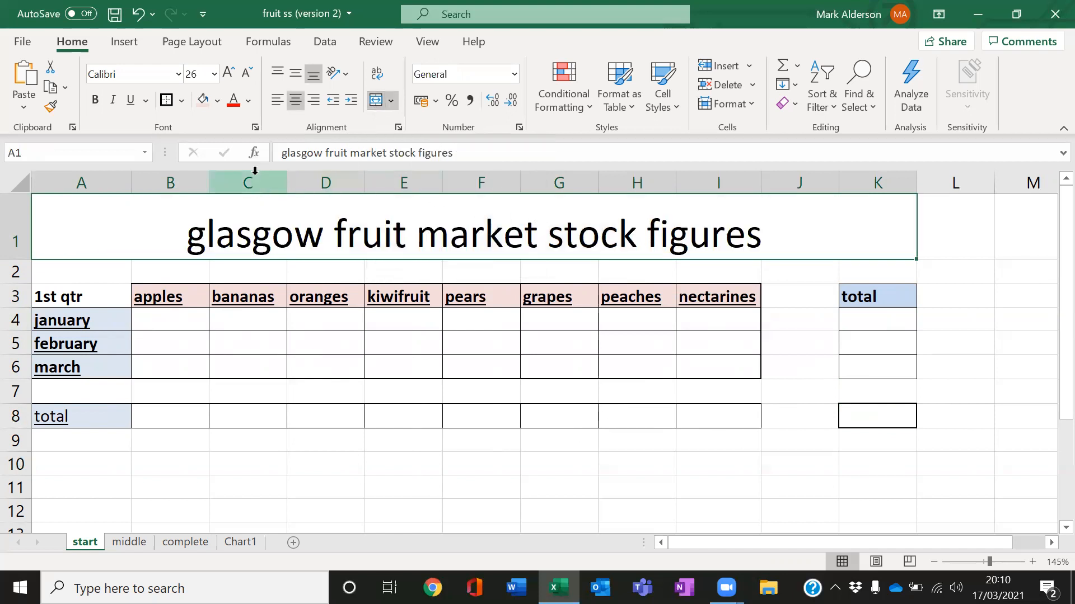
left_click(217, 101)
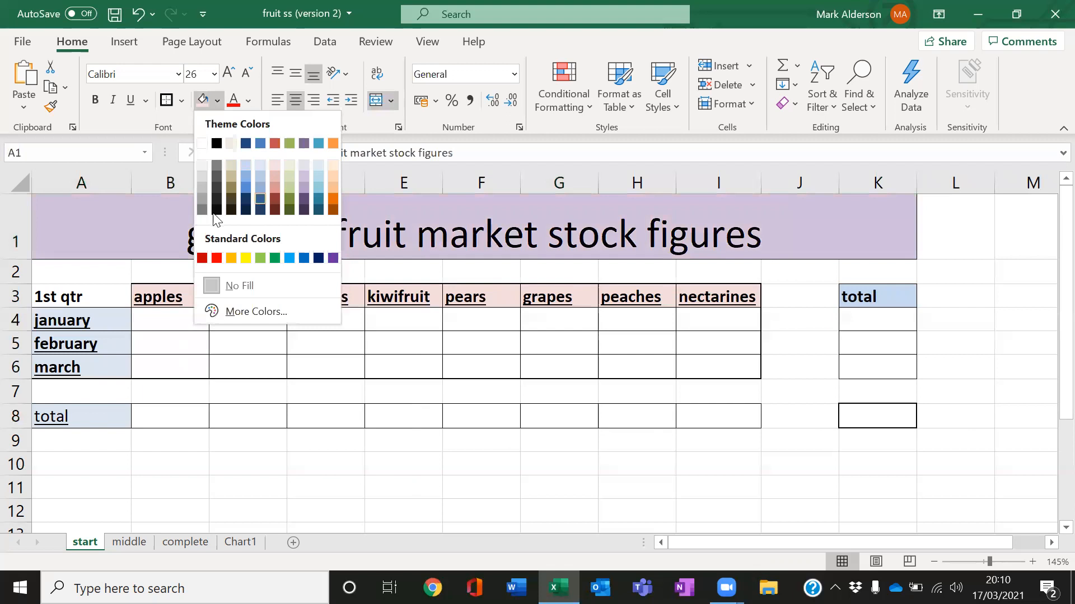
left_click(249, 254)
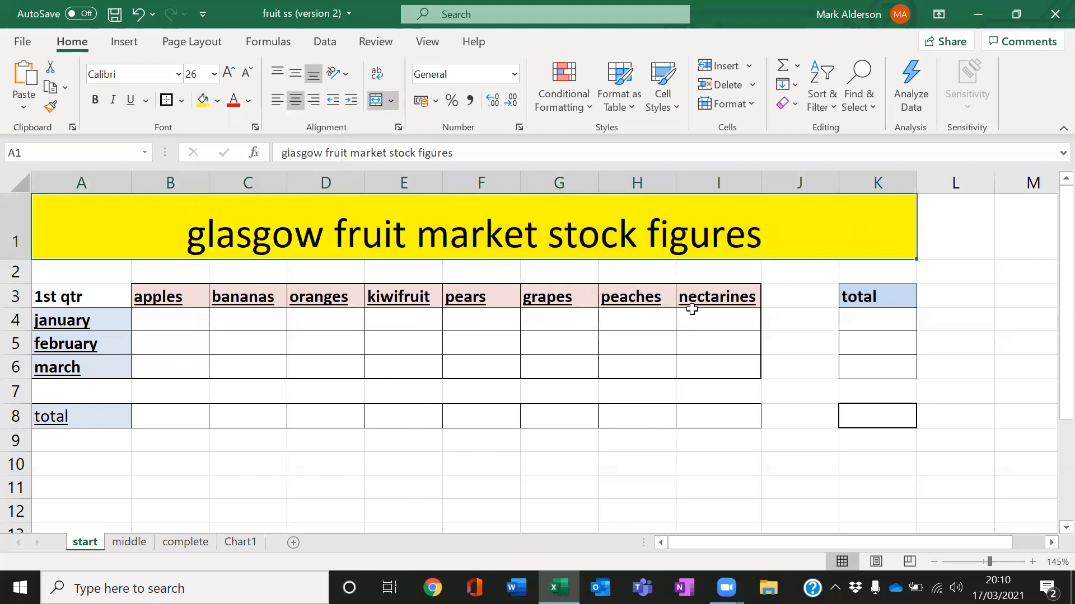
Step: Select the two non-adjacent total labels in A8 and K3 together
left_click(680, 468)
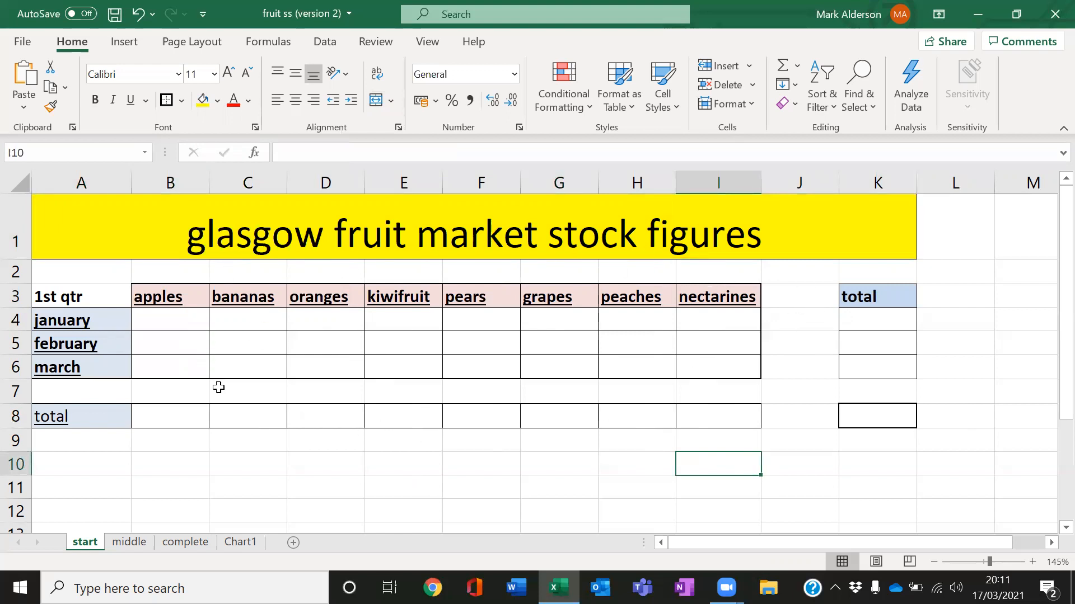
left_click(79, 416)
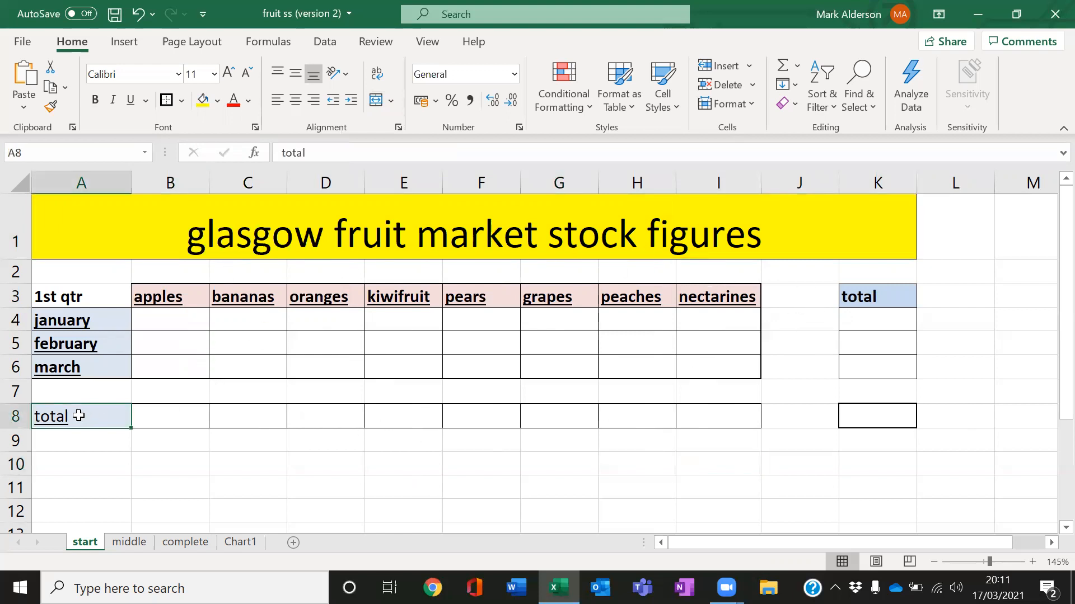
left_click(866, 299)
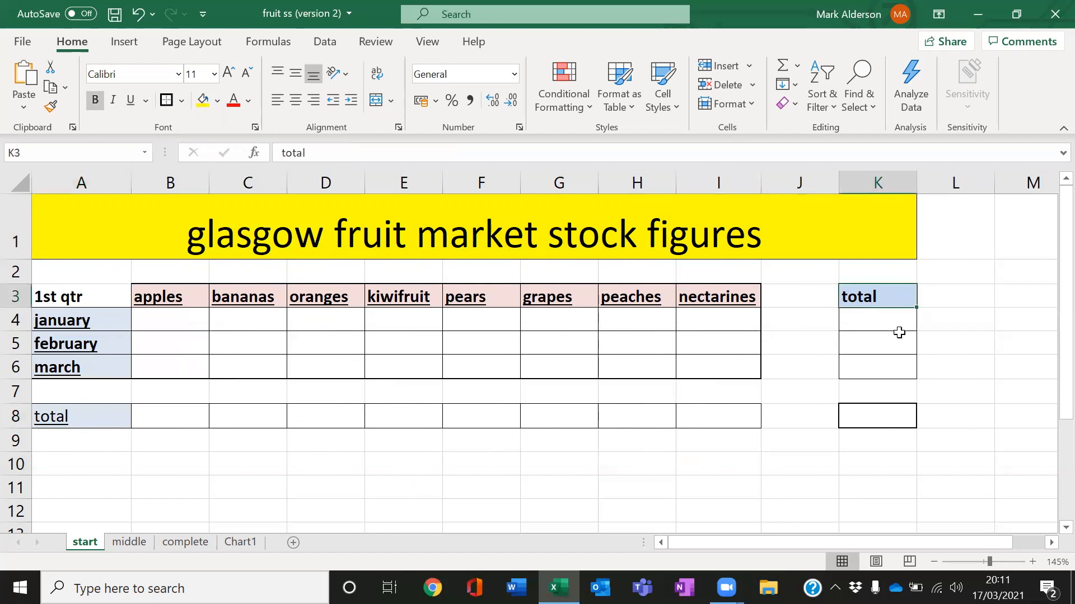
left_click(95, 414)
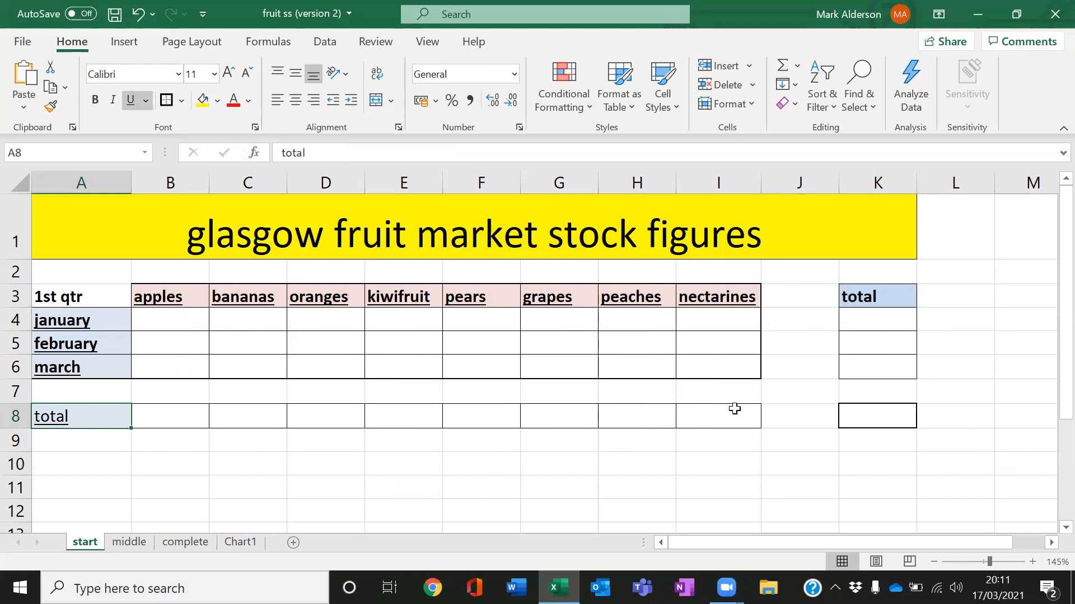
left_click(856, 297, "ctrl")
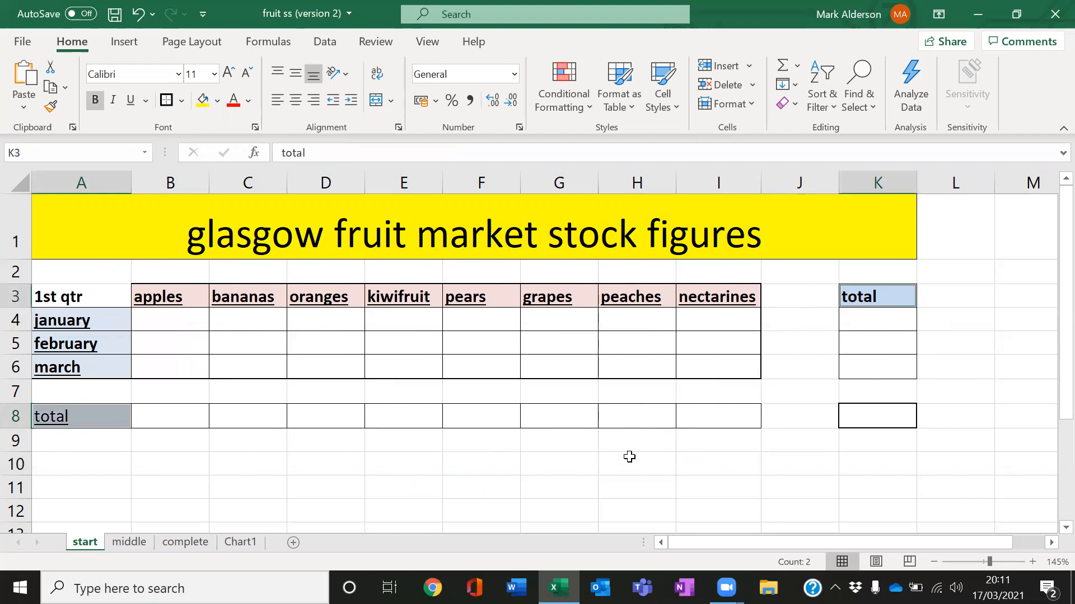
Step: Add scattered empty cells including C11, G11, I11, K10:K12 and M4:M7 to the selection, and clear the whole multiple selection
mouse_move(267, 493)
left_mouse_down("ctrl")
mouse_move(348, 488)
mouse_move(277, 489)
left_mouse_up("ctrl")
left_click(559, 493, "ctrl")
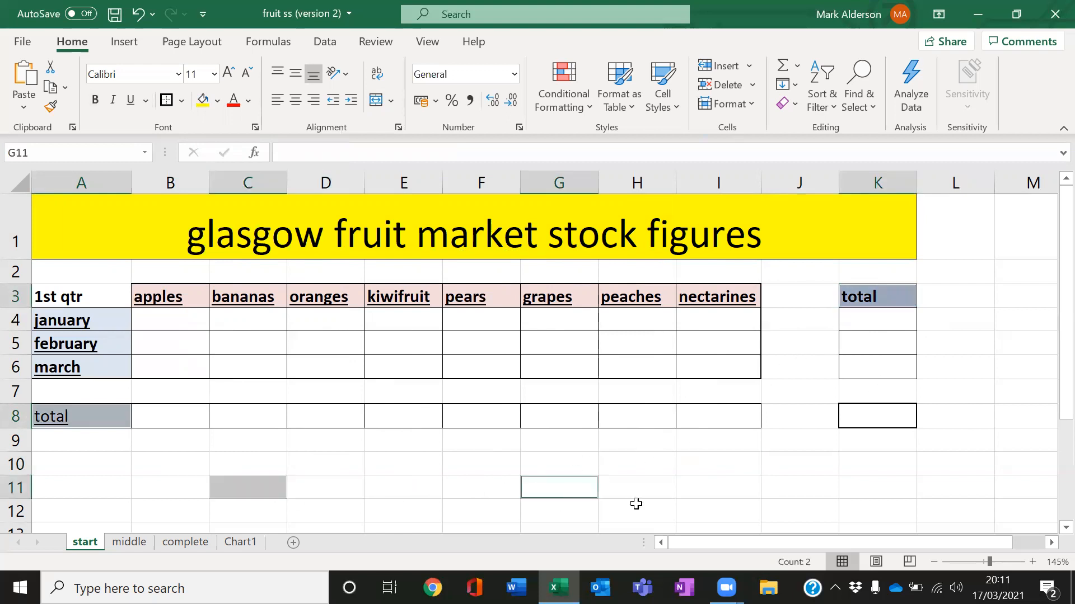
left_click(686, 493, "ctrl")
left_click_drag(861, 471, 862, 512, "ctrl")
left_click_drag(1007, 390, 1011, 319, "ctrl")
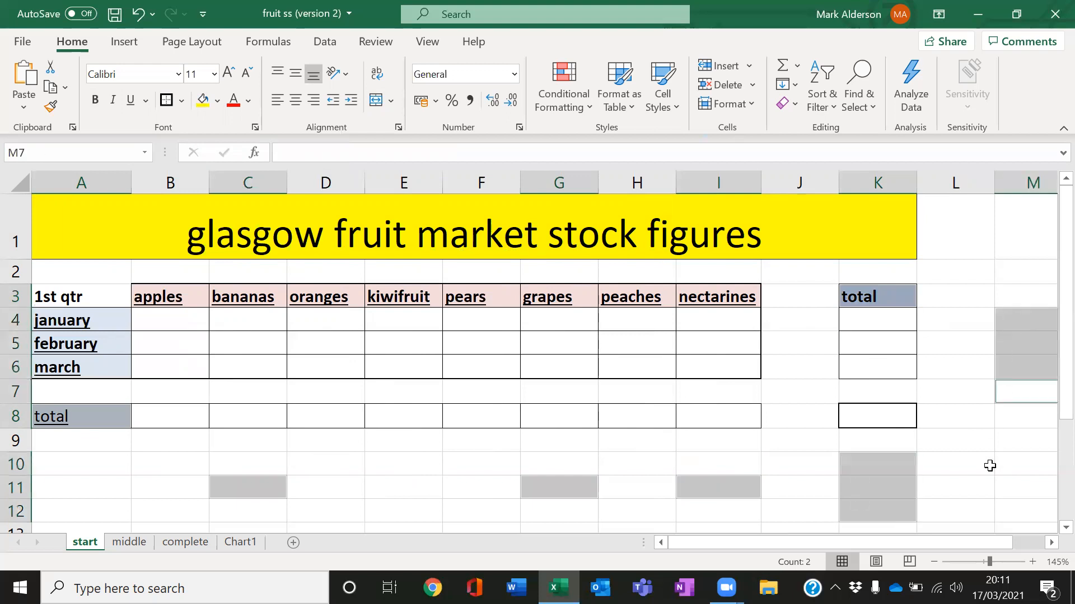
left_click_drag(1002, 464, 939, 411, "ctrl")
left_click(418, 453)
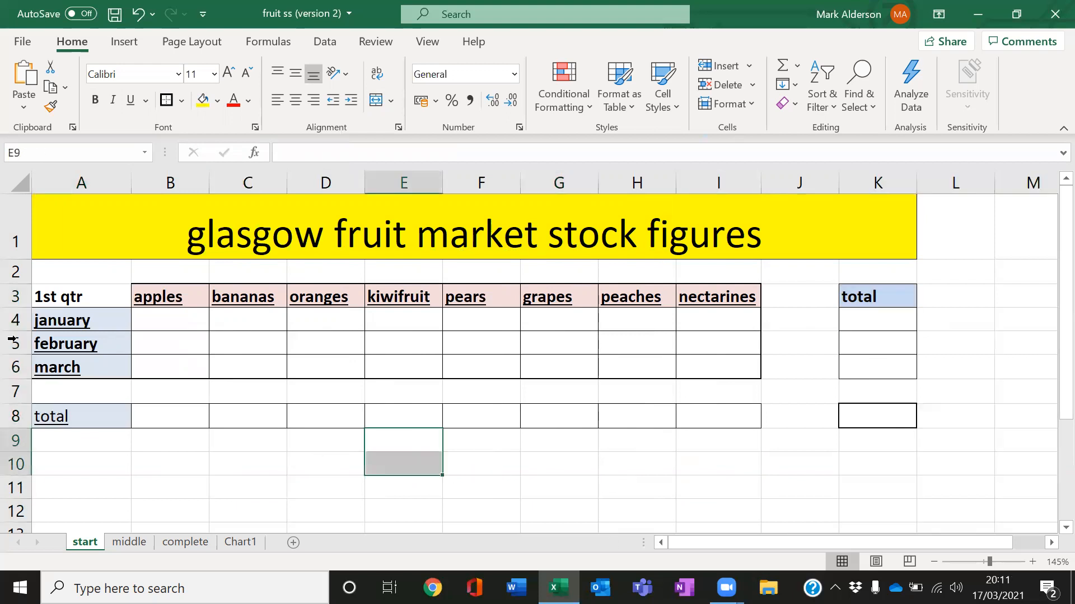
Step: Increase the font size of the two total labels in A8 and K3 together to 16
left_click(87, 417)
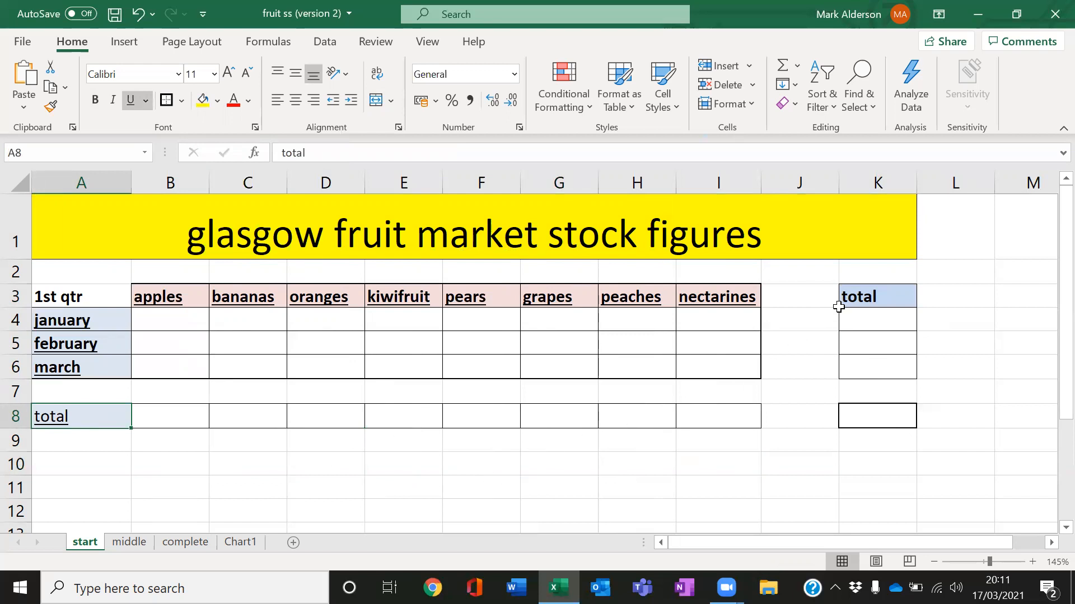
left_click(872, 296, "ctrl")
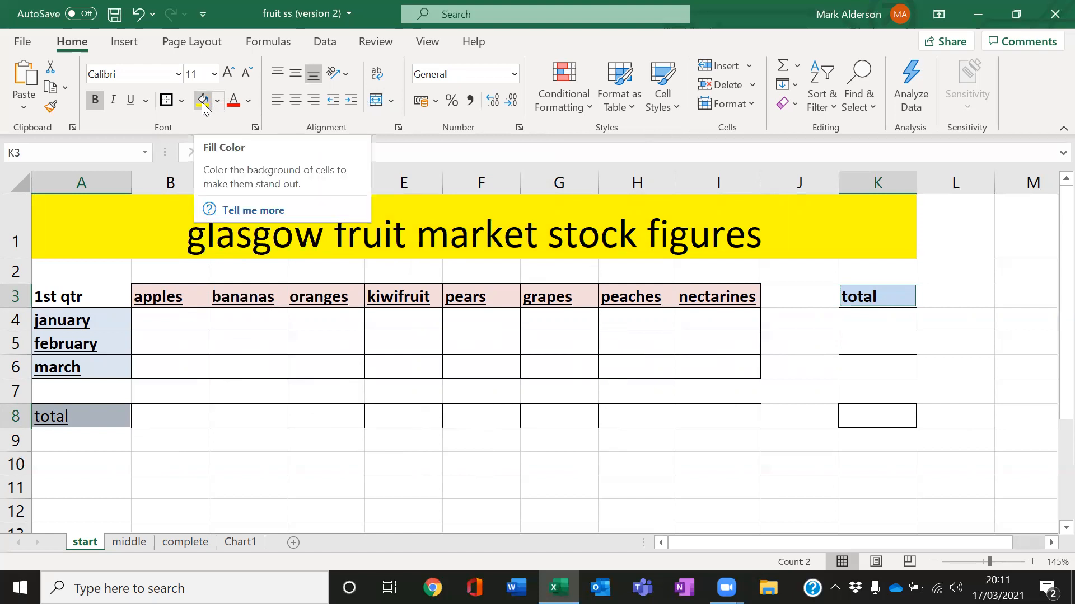
left_click(229, 74)
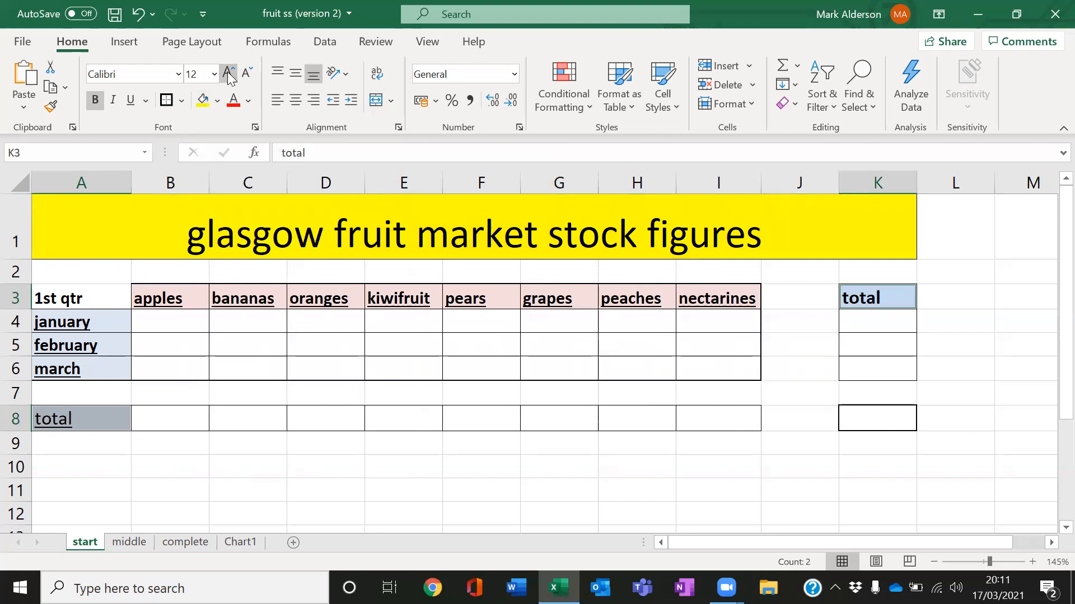
left_click(228, 73)
left_click(228, 73)
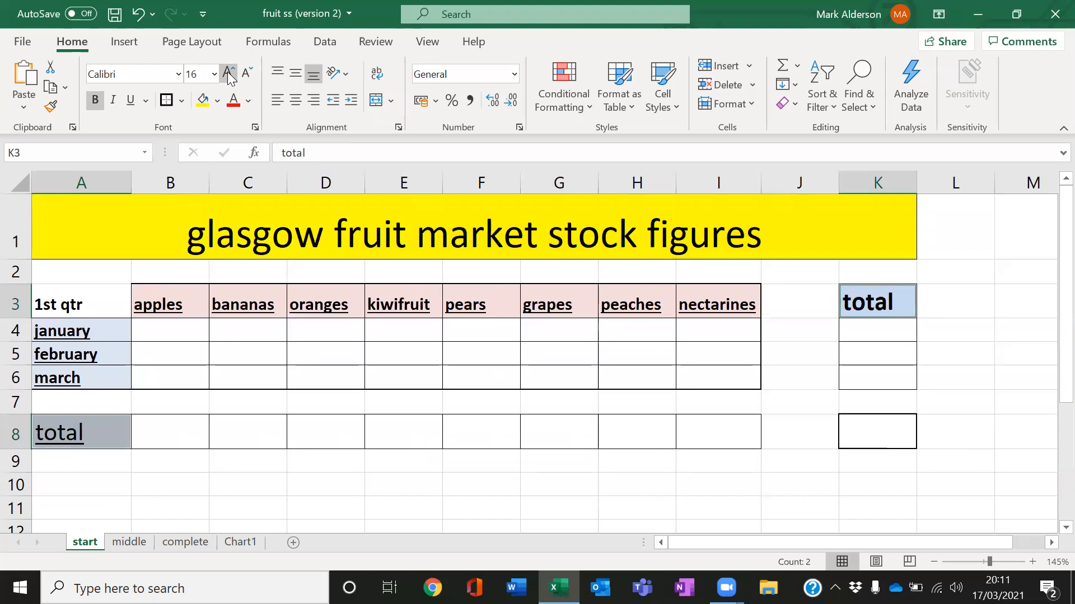
Step: Undo the last two font size increases on the total labels
left_click(221, 230)
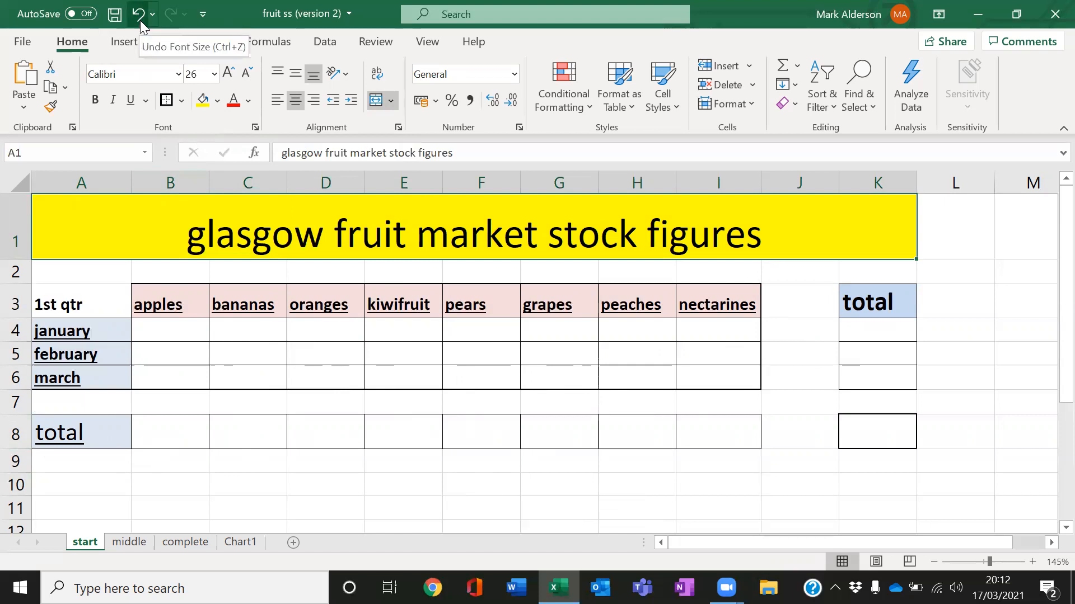
key("ctrl+z")
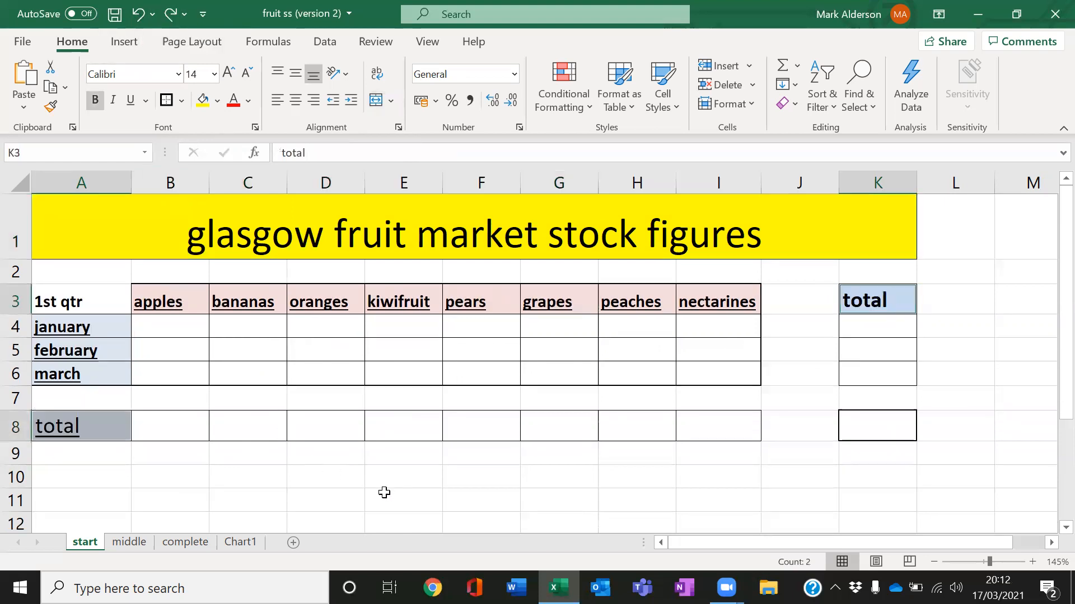
key("ctrl+z")
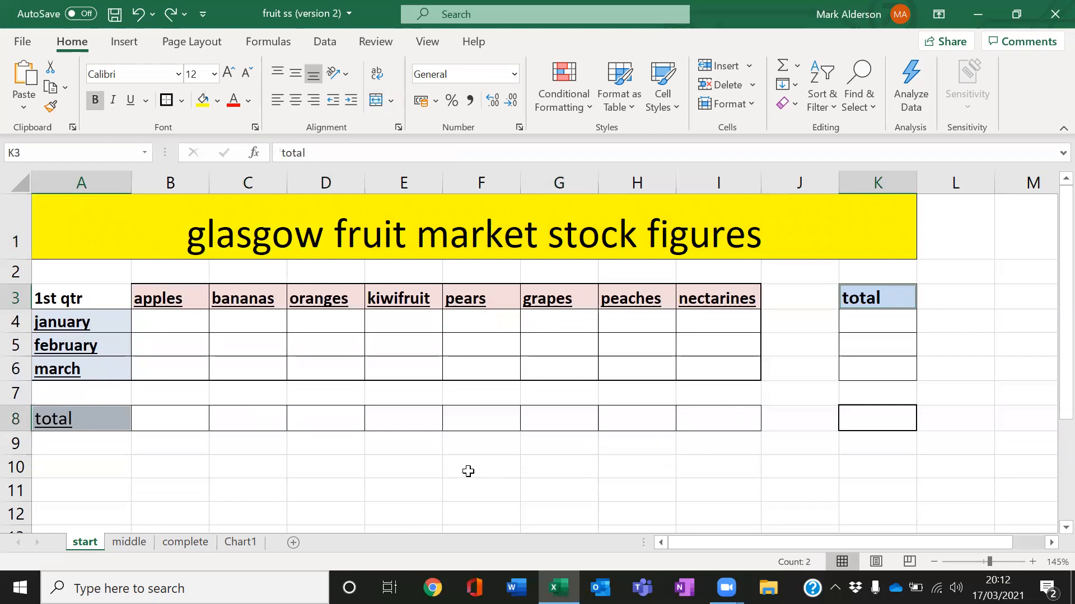
Step: Make both total labels, in A8 and K3, bold and underlined
left_click(468, 470)
left_click(855, 298)
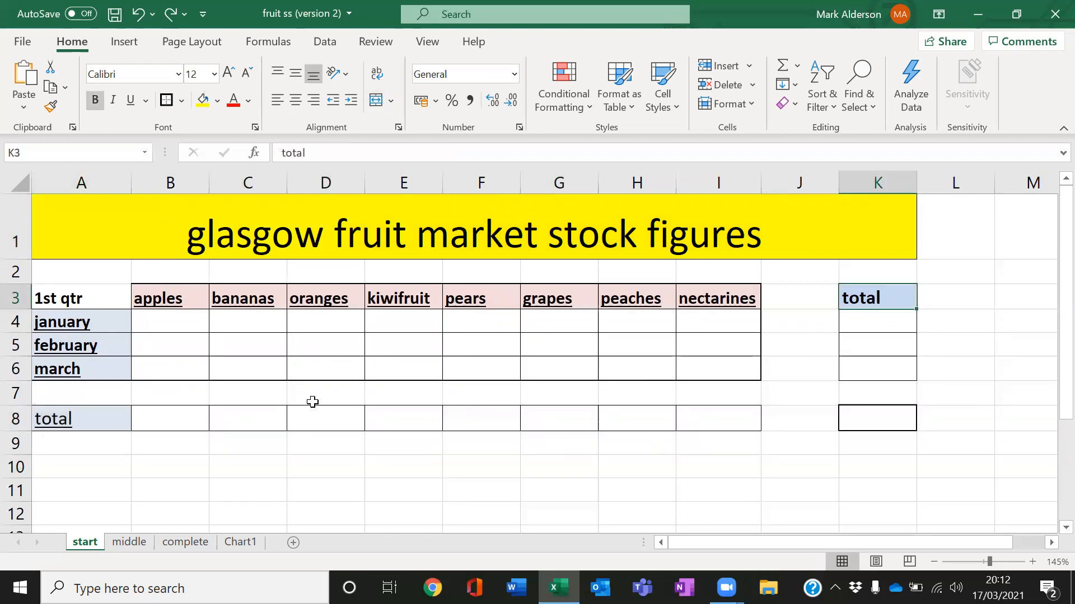
left_click(101, 418, "ctrl")
left_click(96, 103)
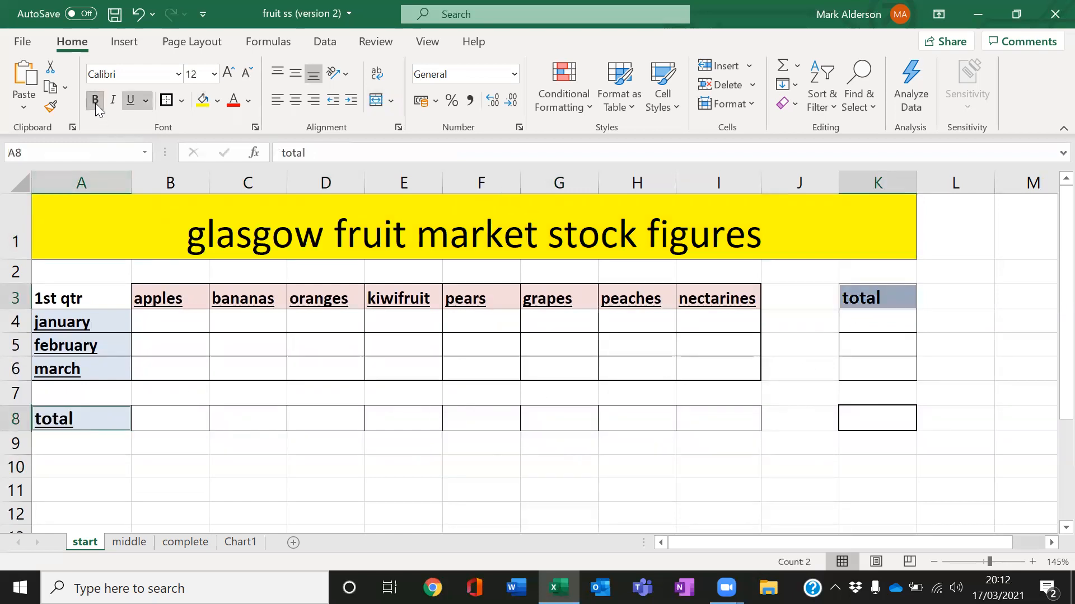
left_click(132, 100)
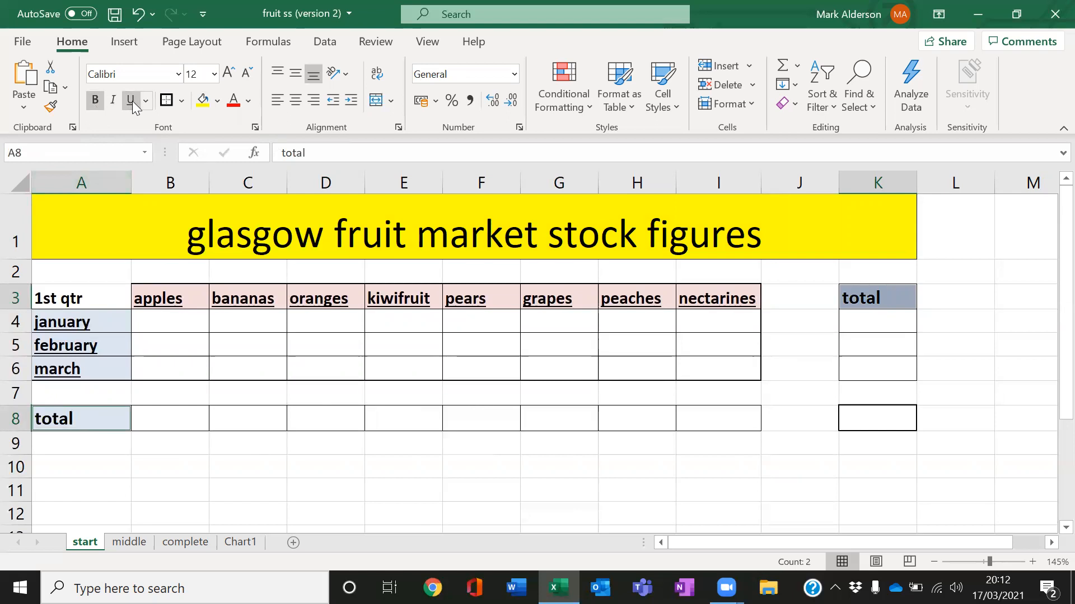
left_click(324, 481)
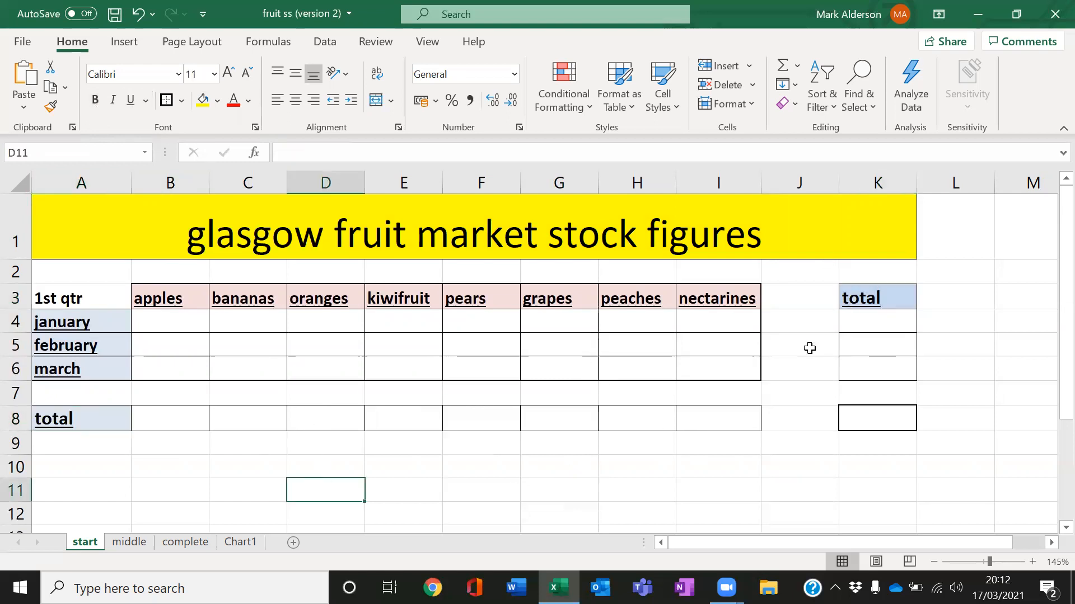
Step: Increase the font size of the title "glasgow fruit market stock figures" to 28
left_click(104, 234)
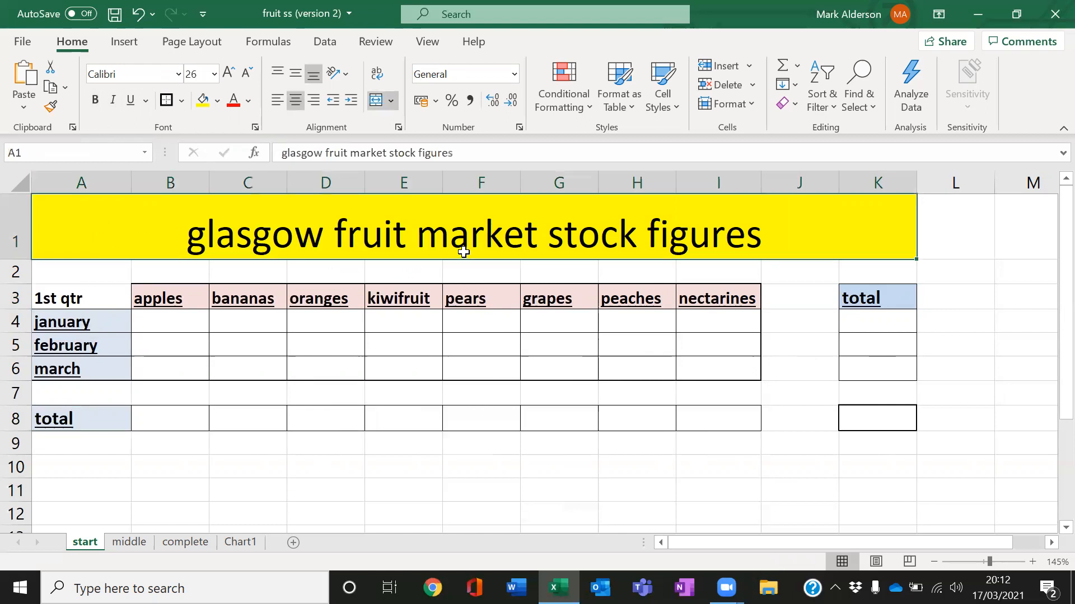
left_click(236, 76)
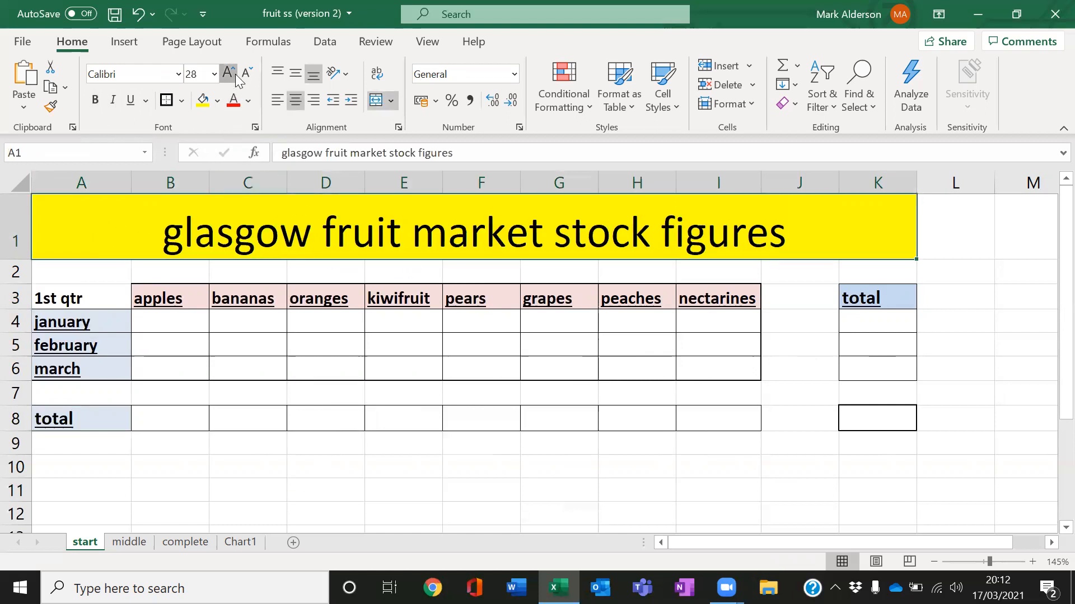
left_click(236, 75)
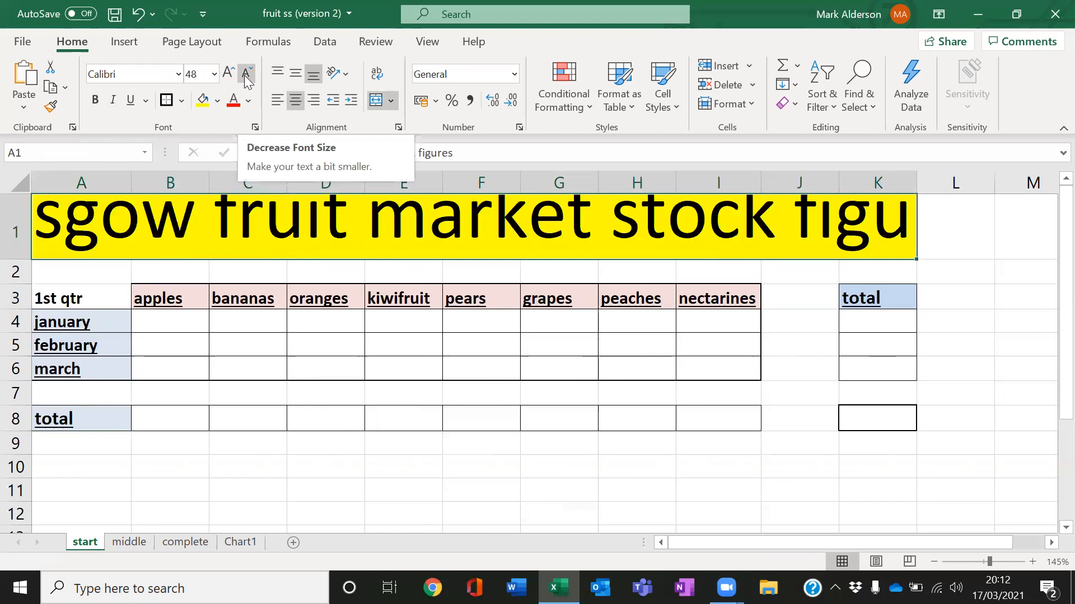
left_click(244, 75)
left_click(244, 75)
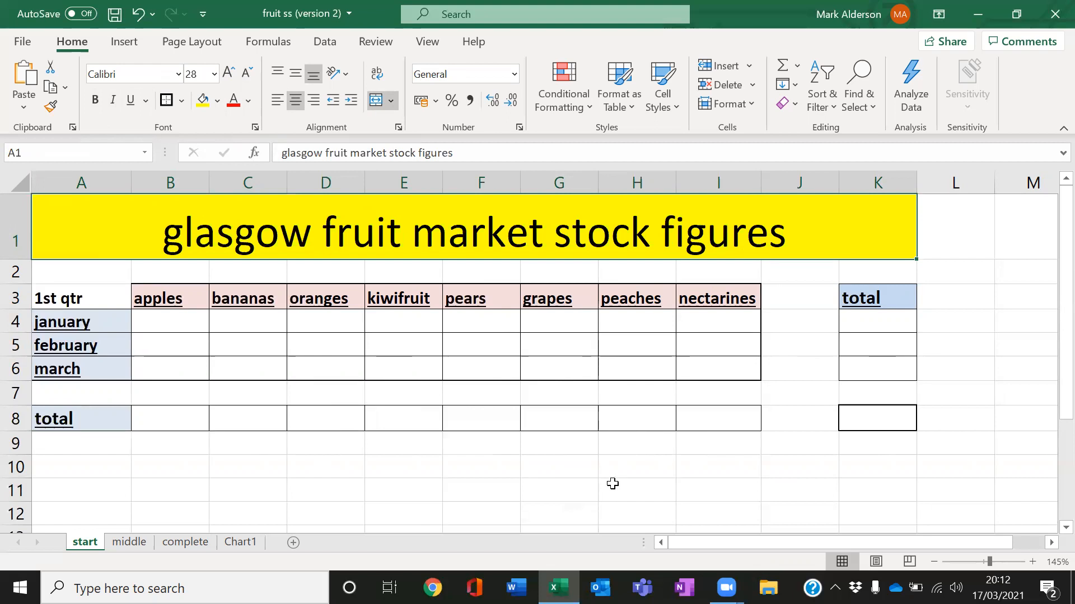
left_click(620, 464)
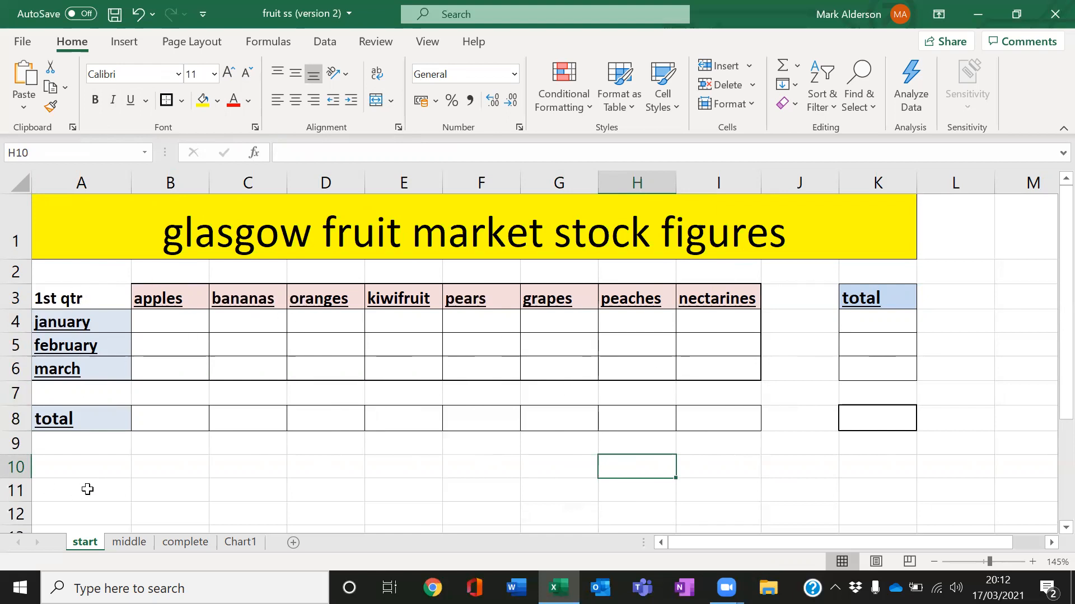
Step: Try moving the total label from K3 to E10 and undo the move
scroll(305, 441, "down", 1)
scroll(356, 427, "up", 1)
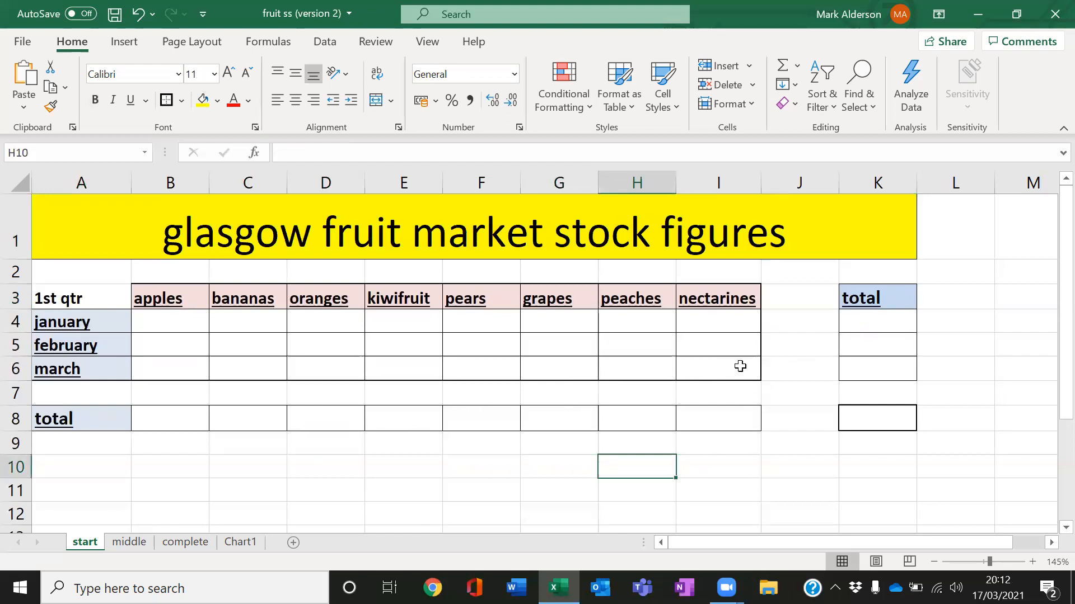
left_click(868, 299)
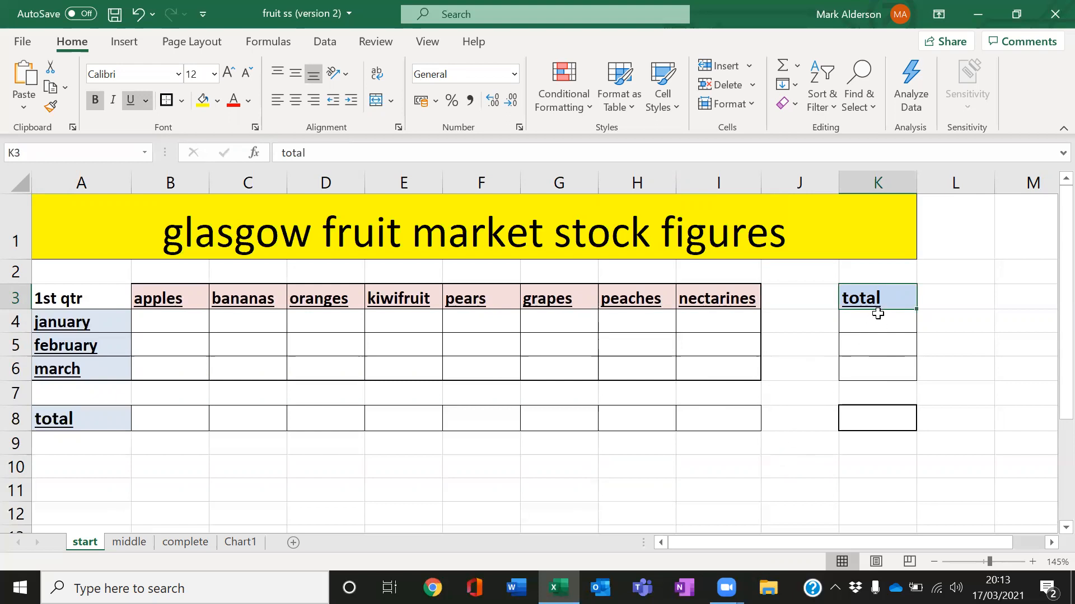
left_click_drag(878, 311, 391, 470)
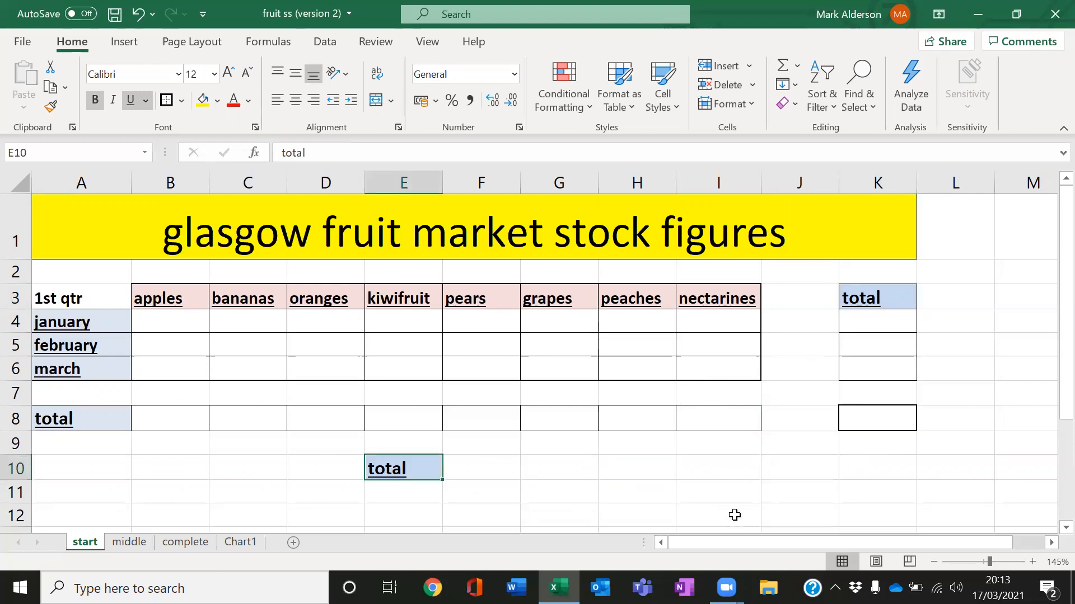
key("ctrl+z")
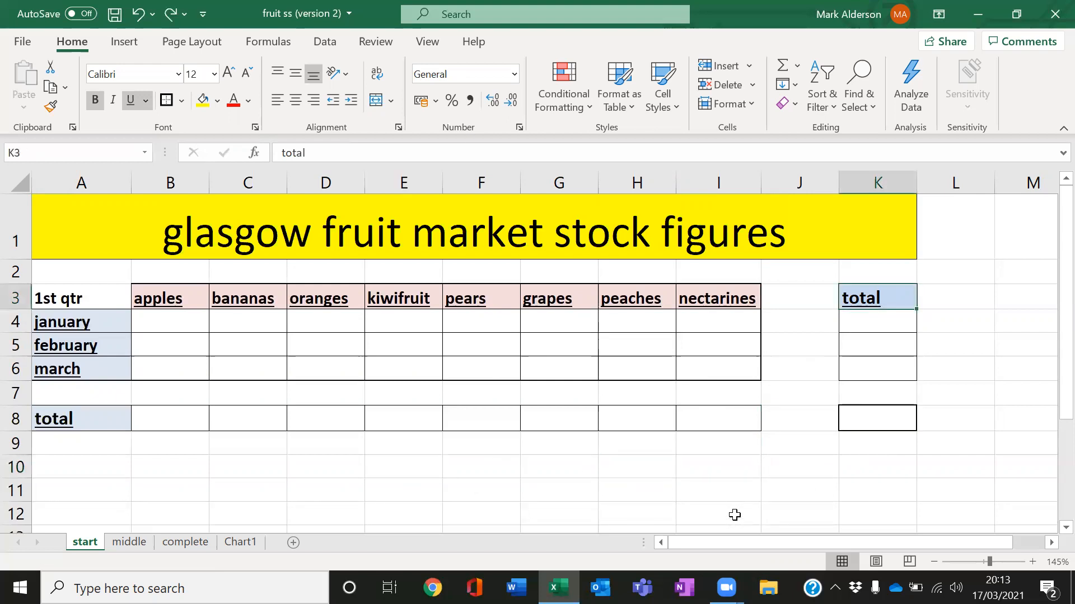
left_click(746, 486)
left_click_drag(87, 300, 910, 424)
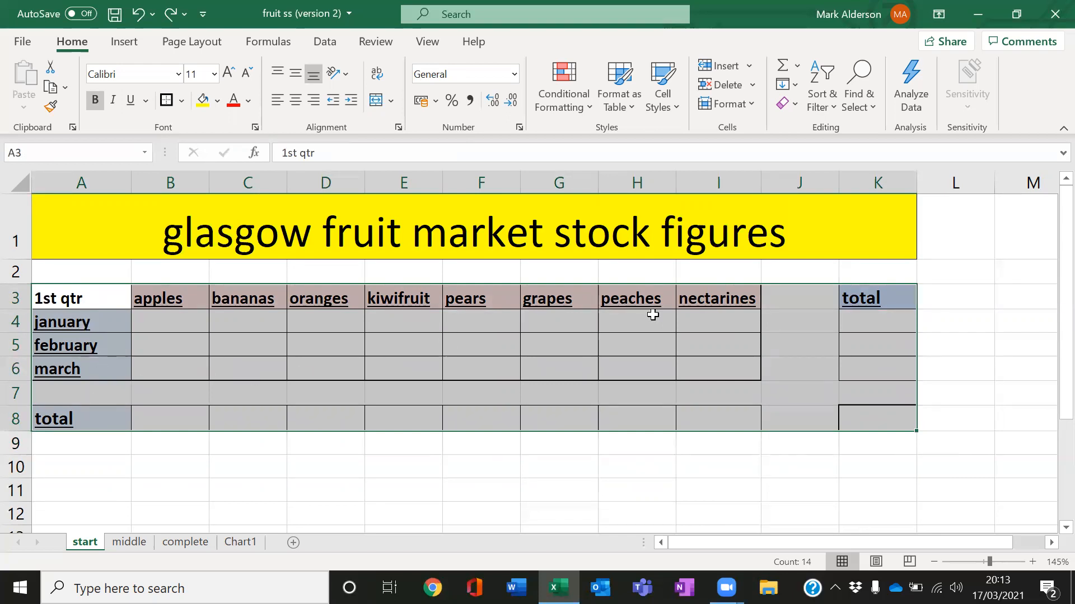
scroll(654, 317, "down", 1)
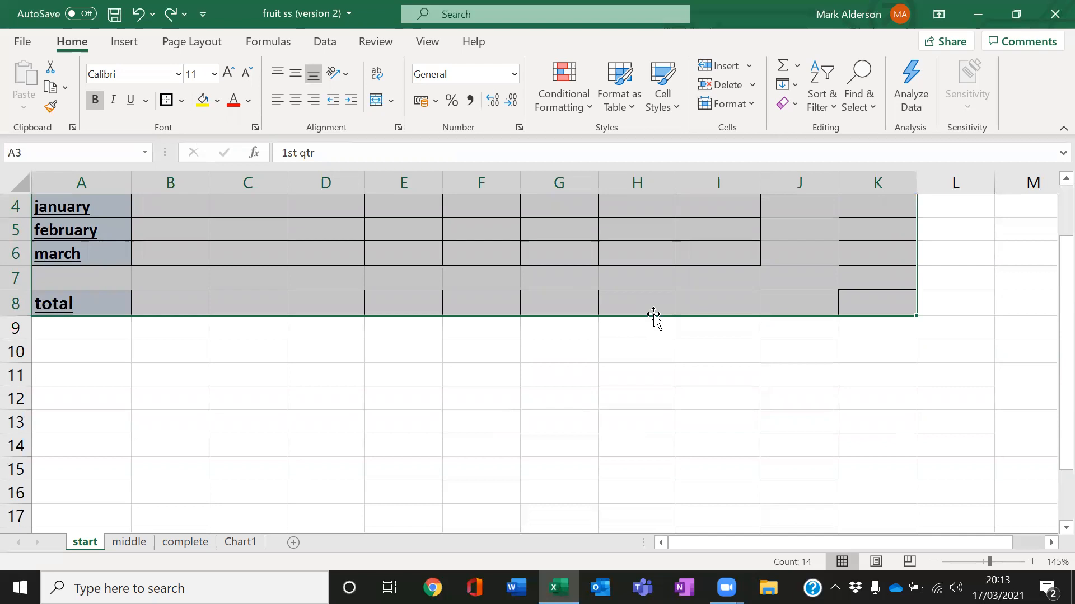
scroll(654, 317, "up", 1)
scroll(654, 316, "down", 1)
scroll(400, 411, "up", 1)
left_click(203, 358)
Step: Copy the whole table block A3:K8 to A11:K16, leaving rows 9 and 10 empty between the two tables
left_click_drag(88, 297, 851, 425)
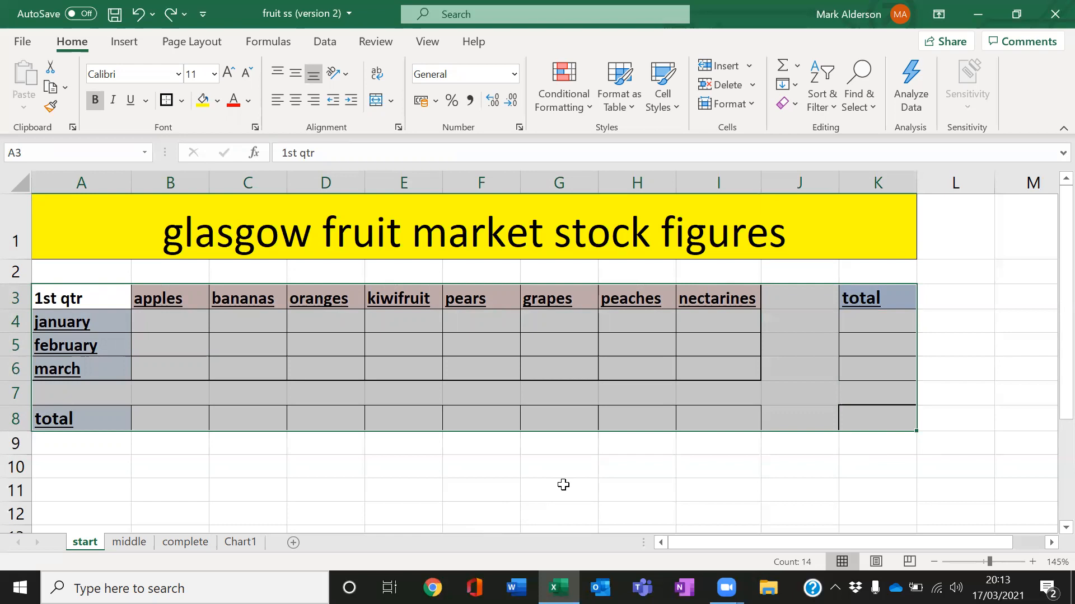
scroll(561, 485, "down", 1)
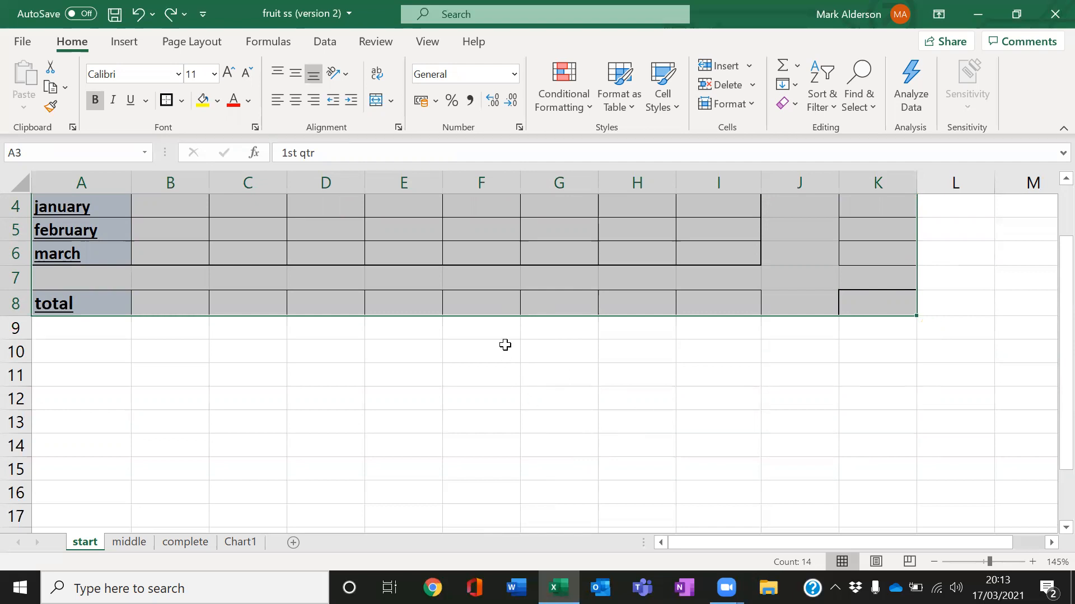
left_click_drag(519, 322, 515, 484)
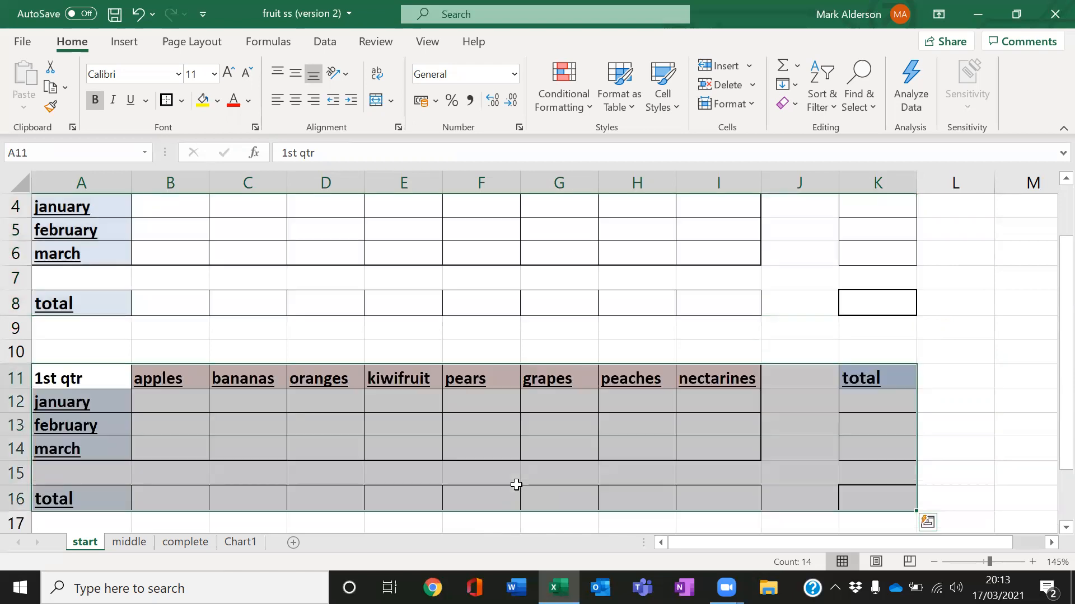
left_click(506, 353)
Step: Replace the month labels of the copied table in A12:A14 with April, May and June, filling the series down from April
scroll(557, 408, "up", 1)
scroll(557, 408, "down", 1)
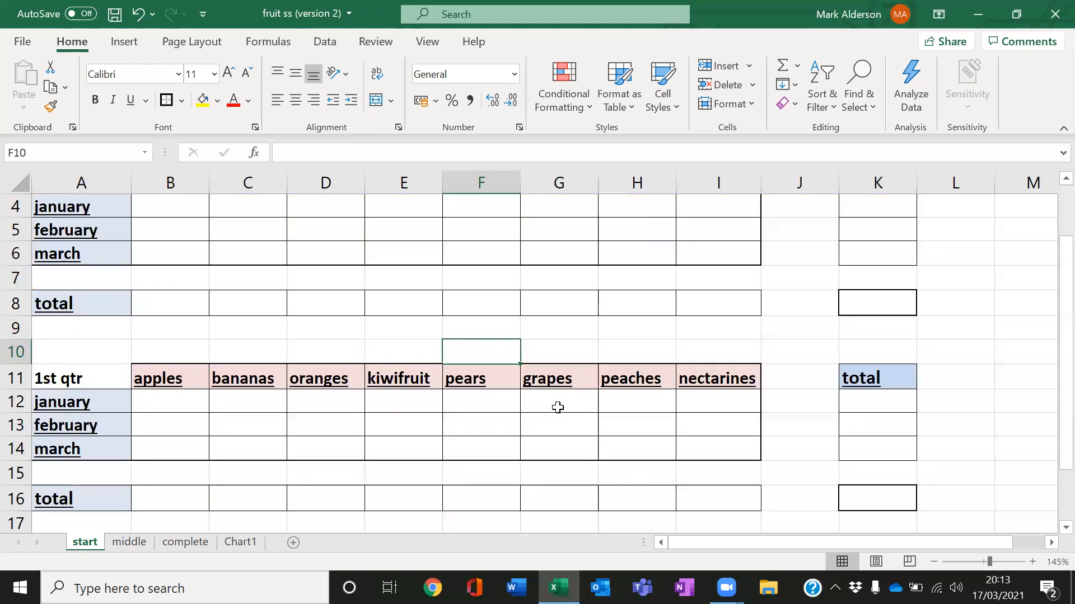
left_click(66, 403)
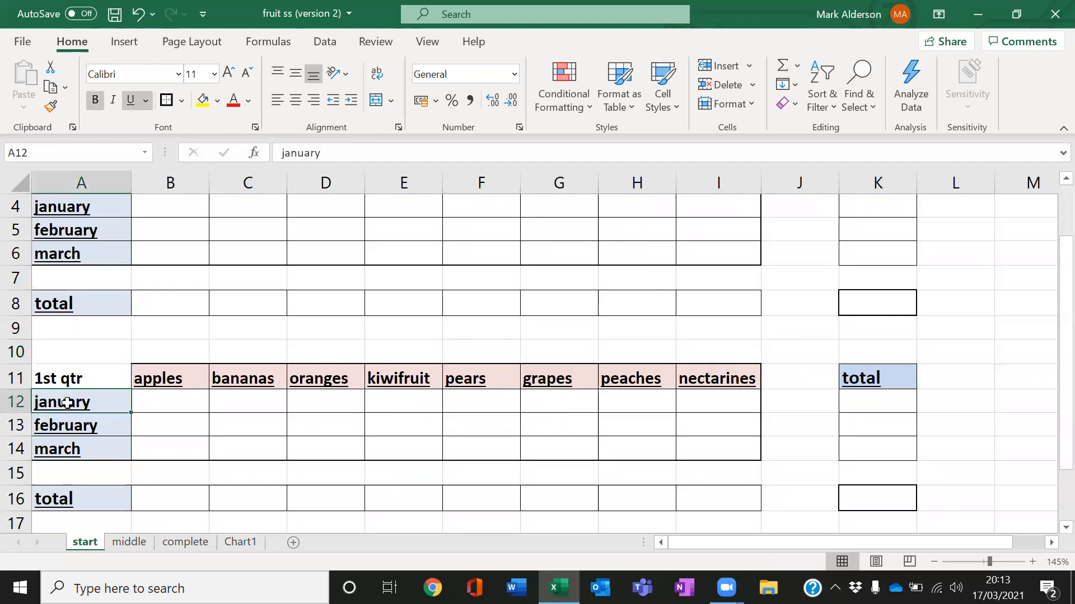
type("April")
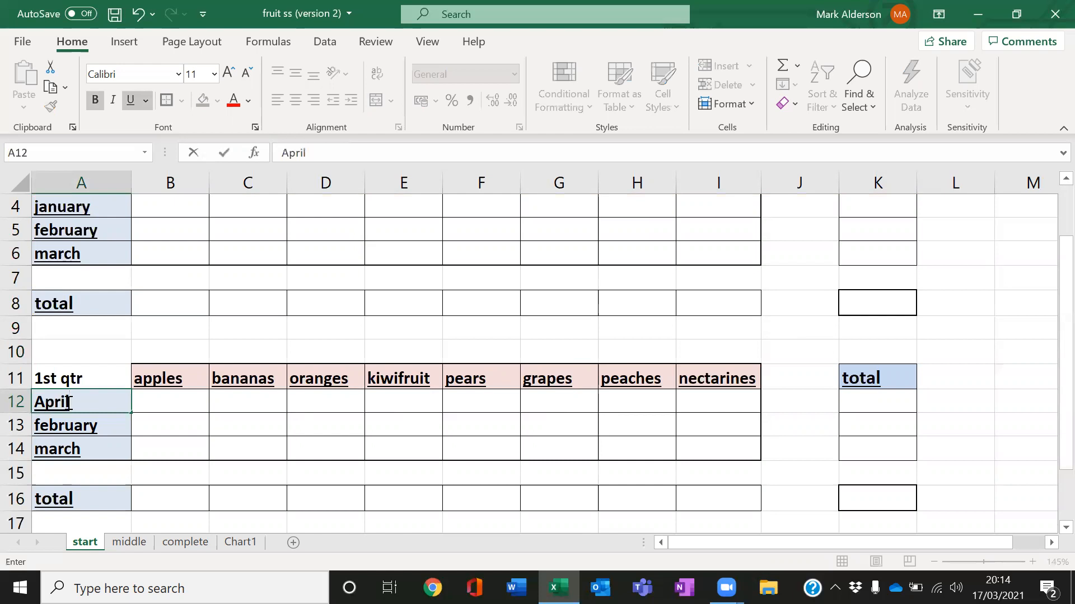
left_click(207, 422)
left_click(106, 399)
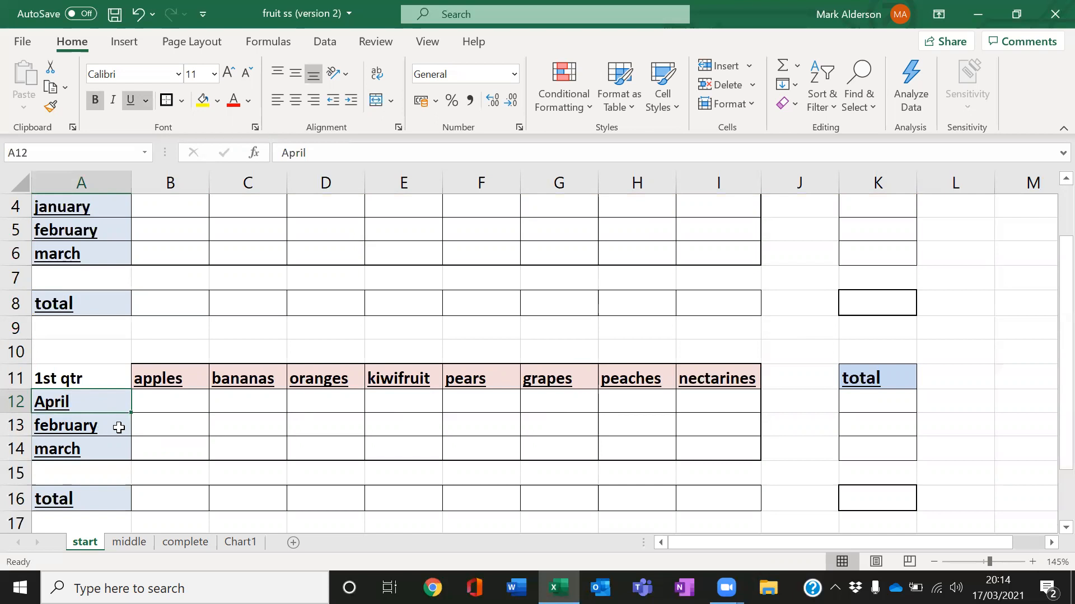
left_click_drag(131, 415, 132, 452)
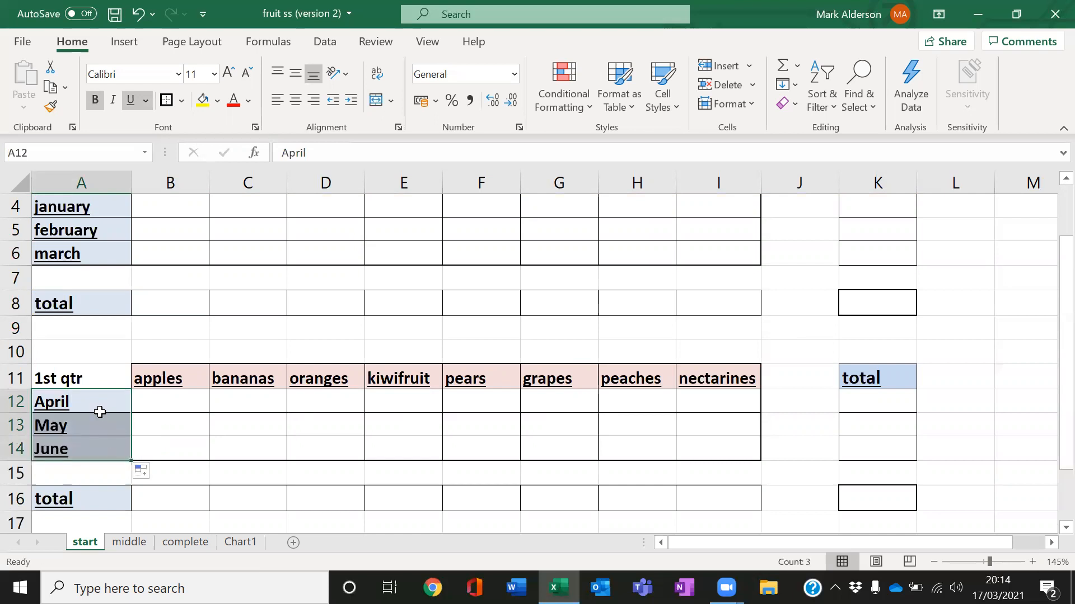
Step: Change the copied table's quarter label in A11 to "2nd qtr"
left_click(60, 380)
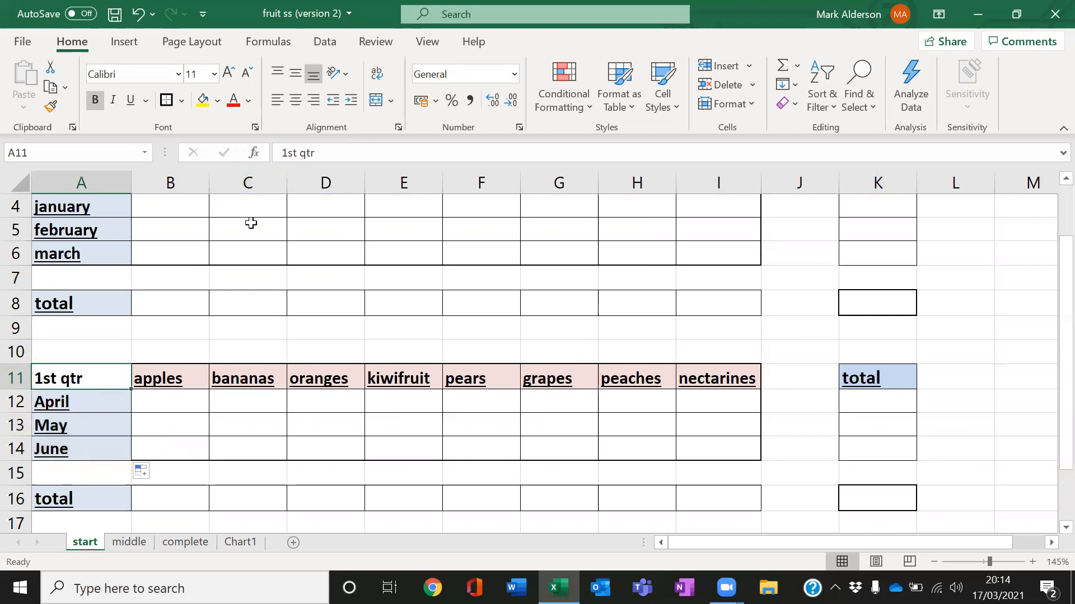
left_click(282, 152)
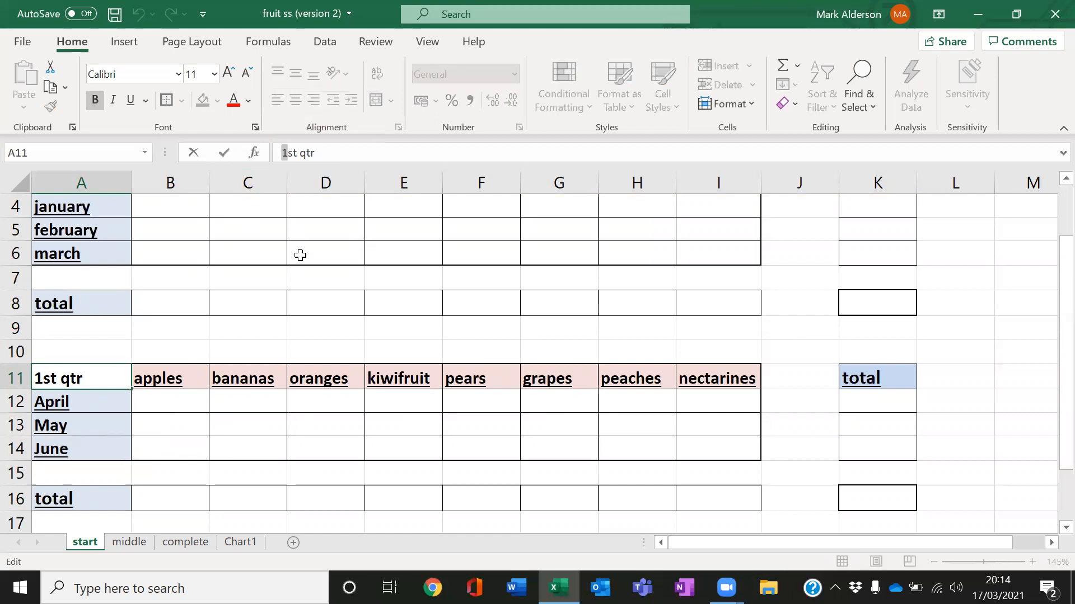
left_click_drag(299, 152, 283, 153)
type("2nd")
key("Return")
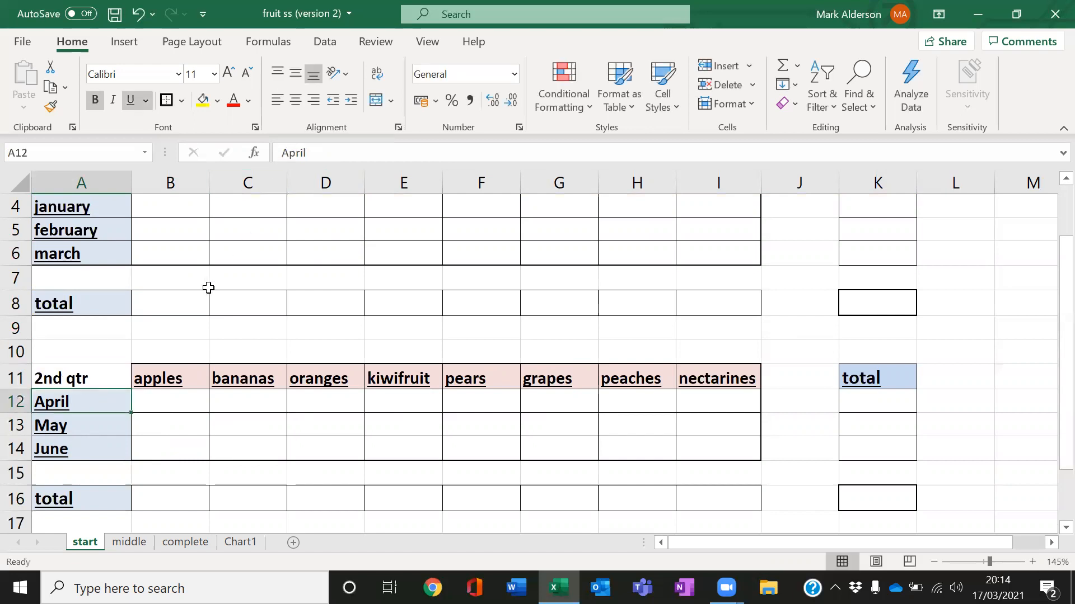
Step: Try inserting extra spaces before "qtr" in A11 and remove them again
left_click(103, 379)
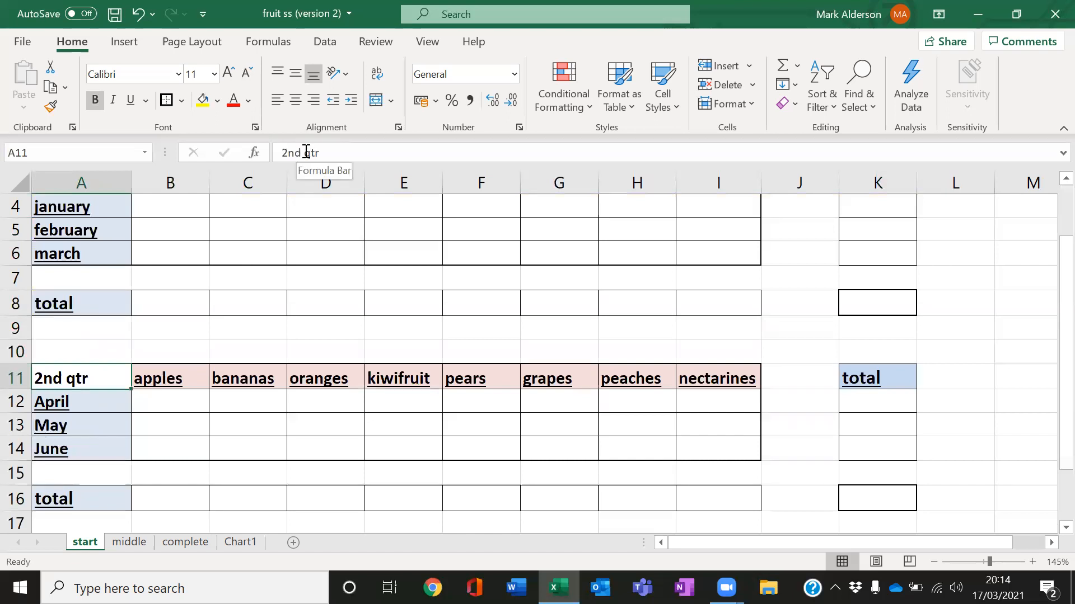
left_click(264, 476)
left_click(68, 379)
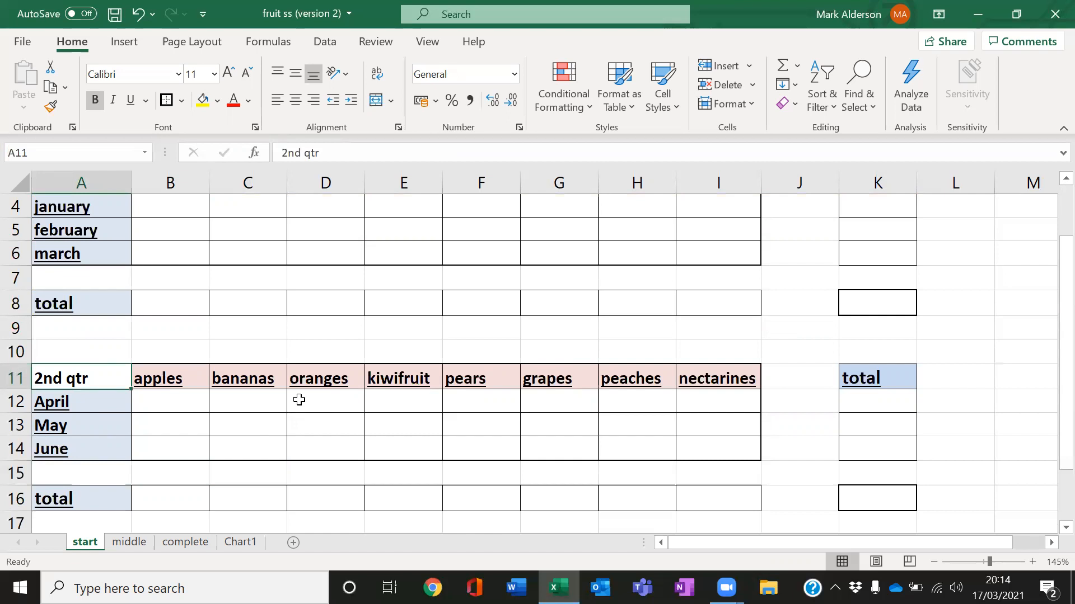
key("F2")
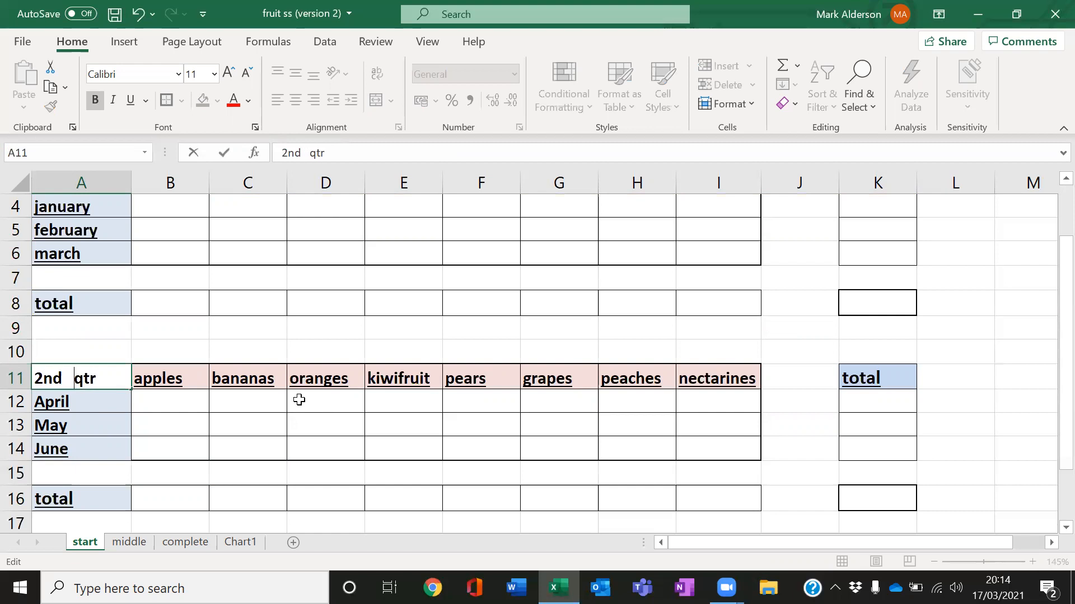
key("BackSpace")
key("BackSpace")
key("Return")
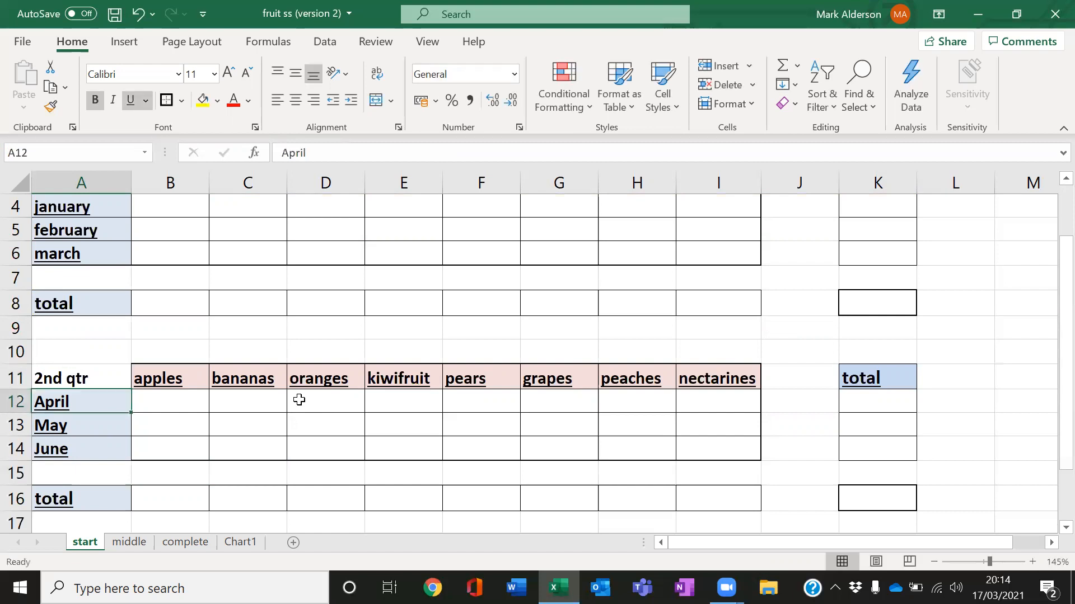
Step: Try selecting the text of the quarter label in A11 for editing, in the formula bar and within the cell
left_click(114, 384)
left_click_drag(324, 152, 280, 152)
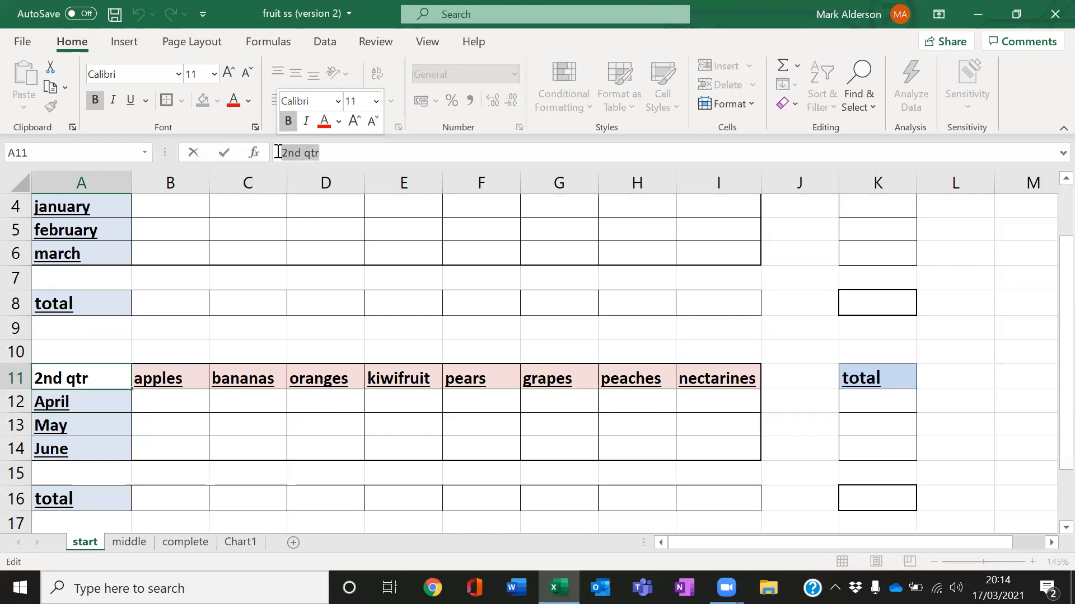
left_click(285, 336)
left_click(127, 383)
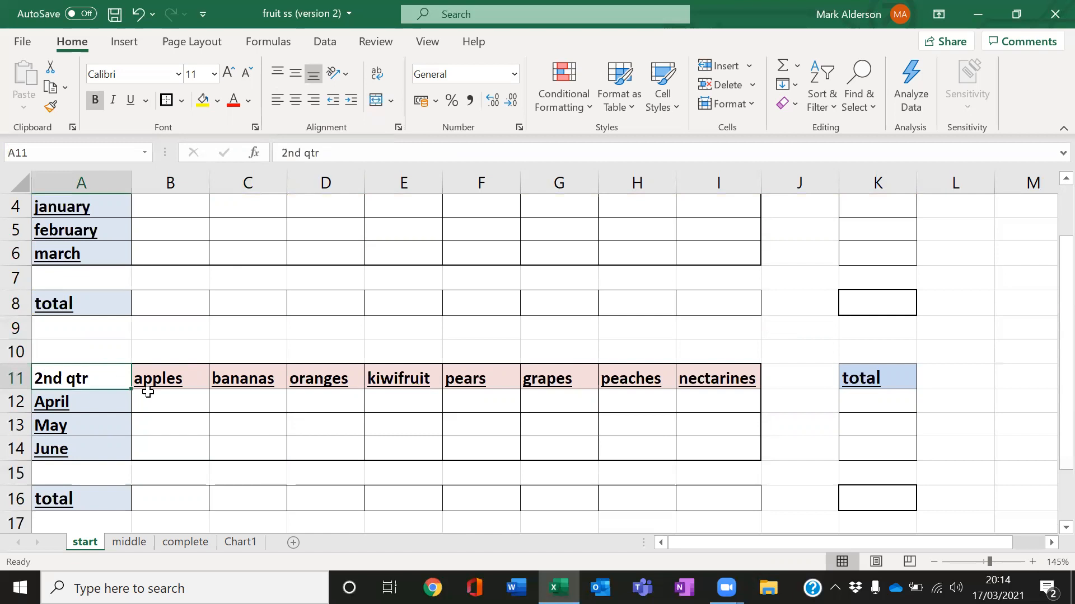
key("F2")
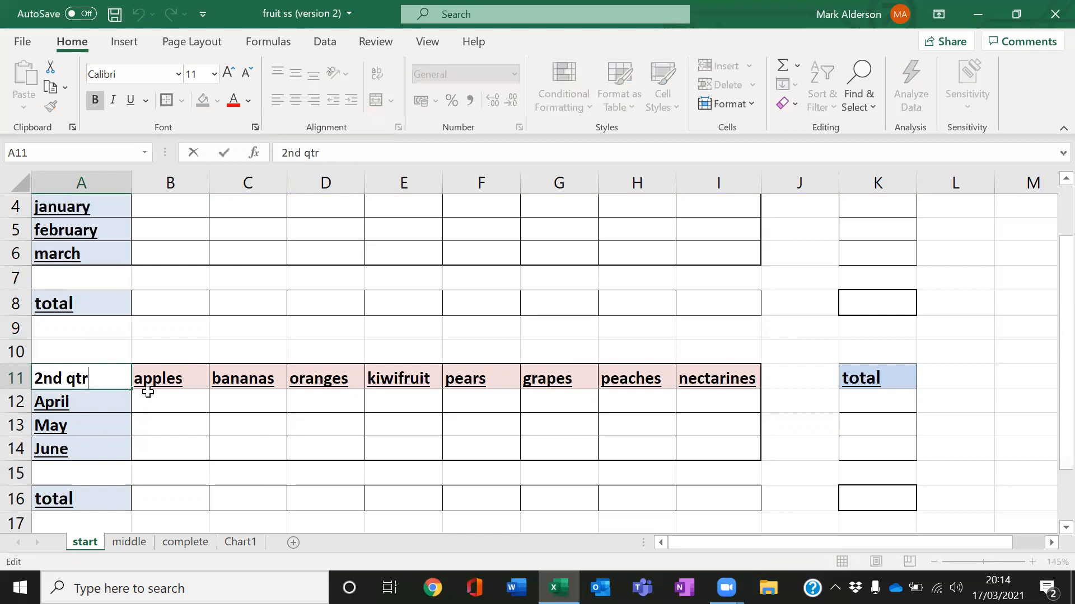
key("shift+Left")
key("shift+Left")
key("shift+Left")
key("shift+Left")
key("shift+Left")
left_click(183, 439)
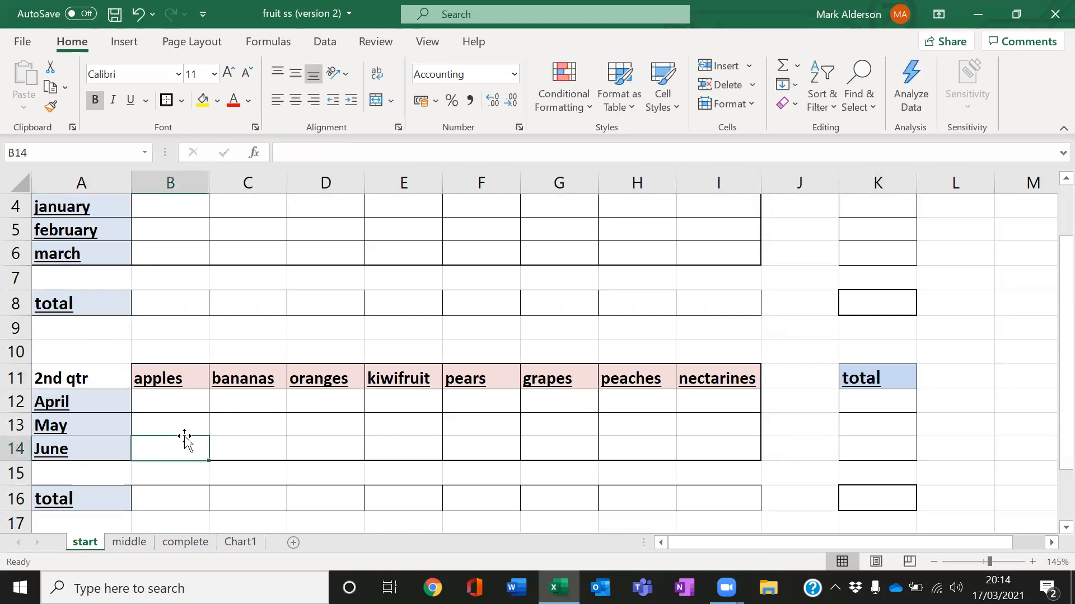
Step: Copy the second-quarter table block A11:K16 to A19:K24, leaving rows 17 and 18 empty between the tables
scroll(378, 442, "down", 1)
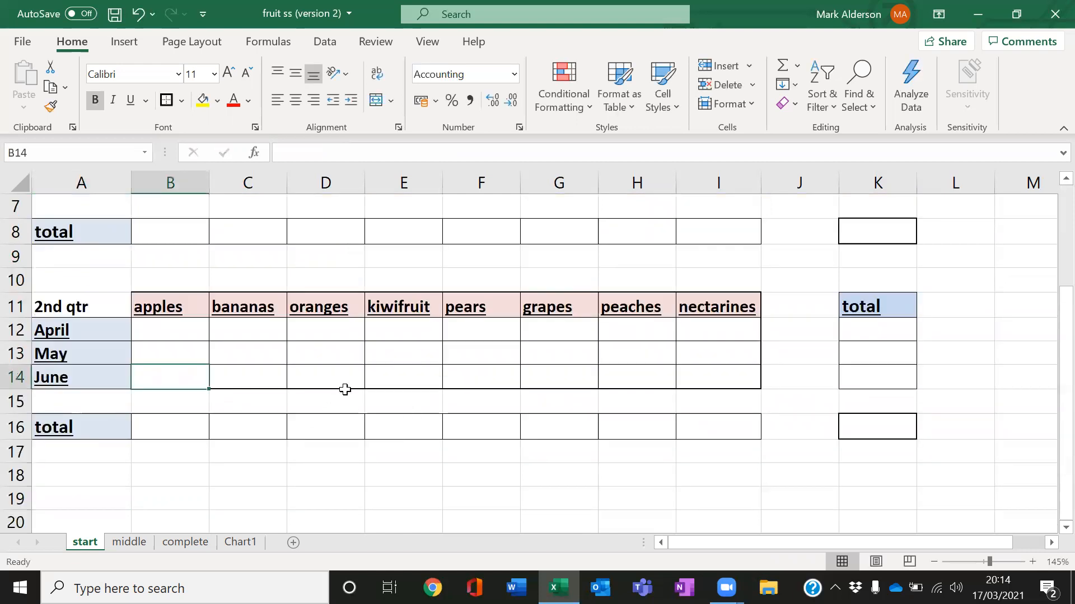
scroll(228, 408, "up", 2)
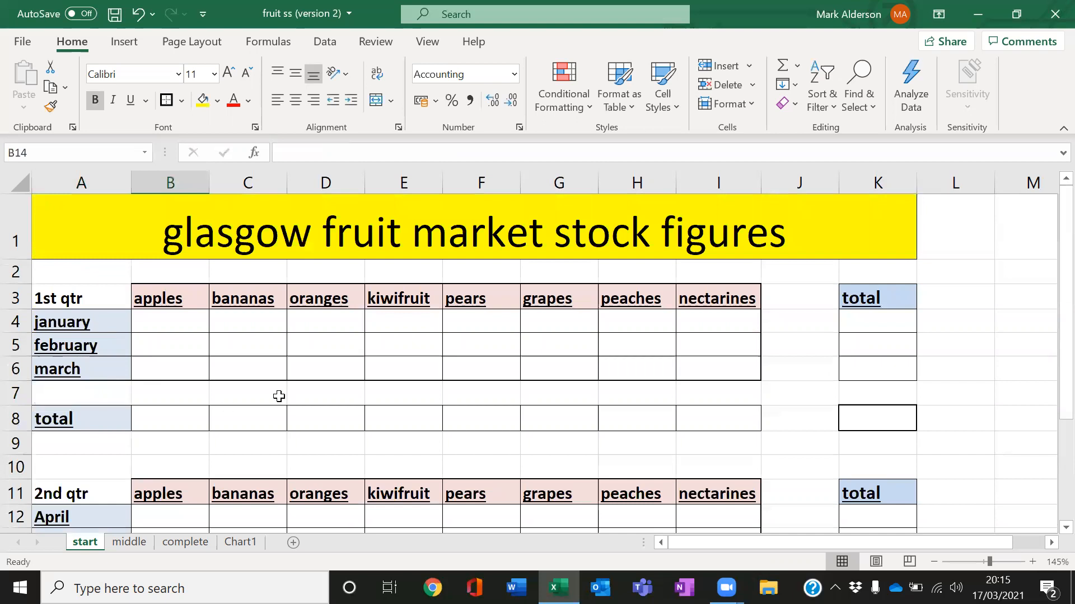
scroll(285, 395, "down", 2)
left_click_drag(71, 292, 844, 425)
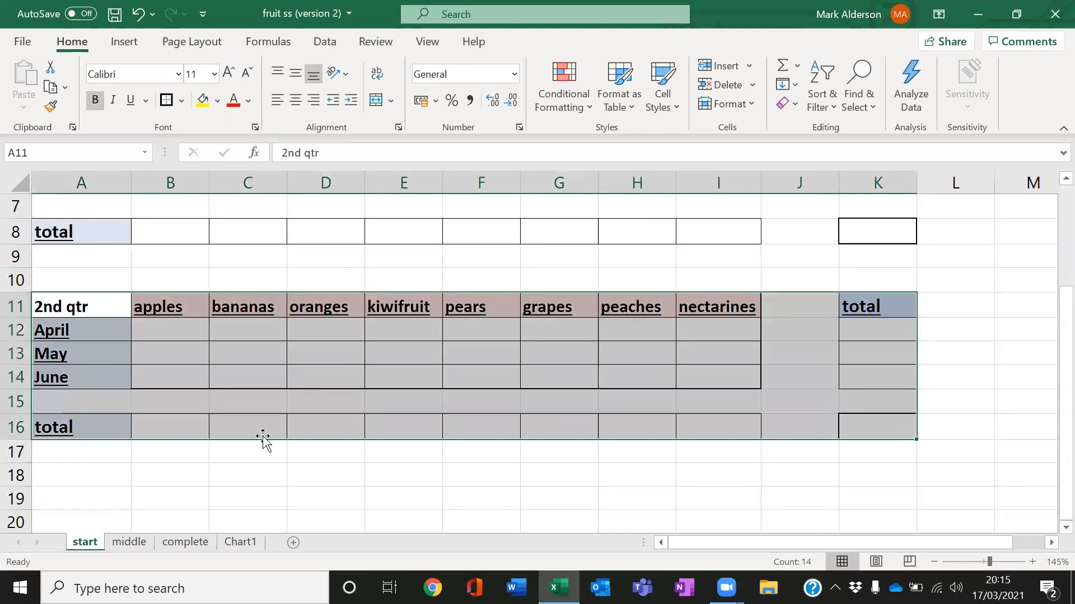
scroll(401, 443, "down", 1)
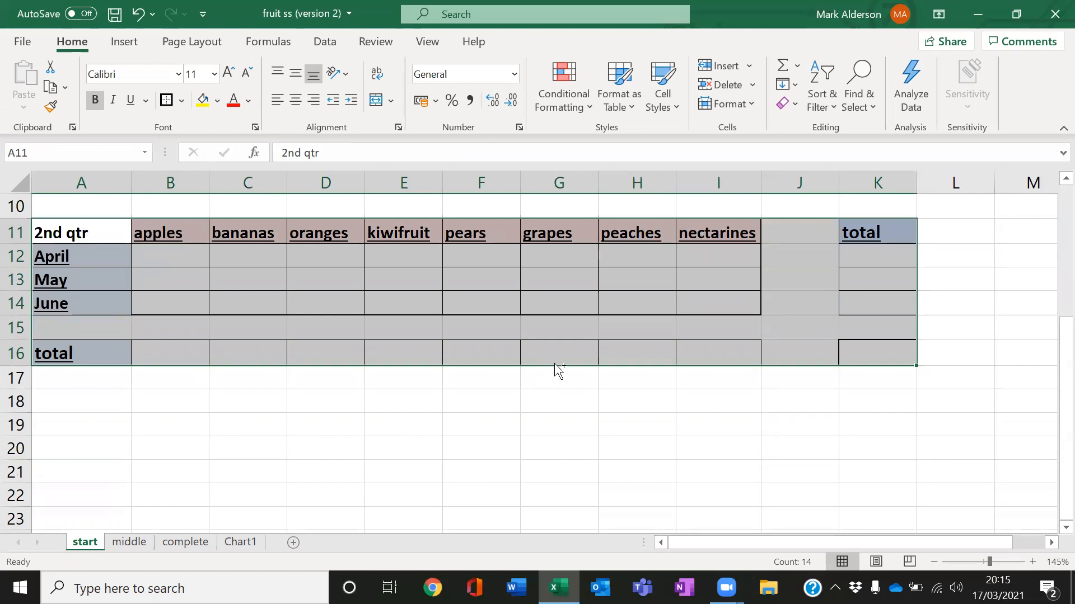
left_click_drag(555, 363, 566, 442)
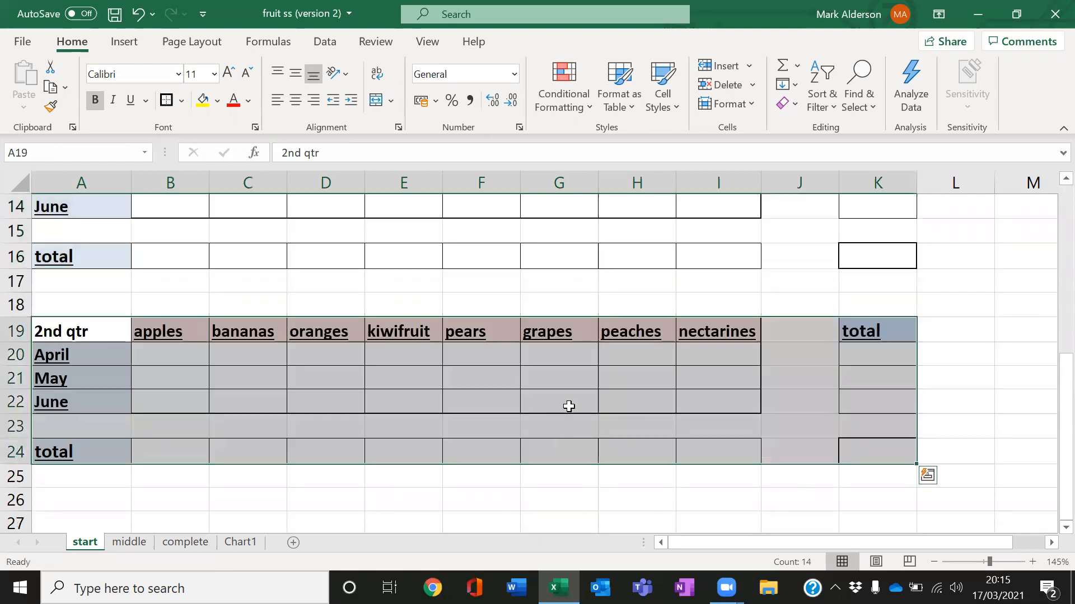
Step: Switch to the middle sheet and look over its four quarterly tables
scroll(99, 386, "up", 1)
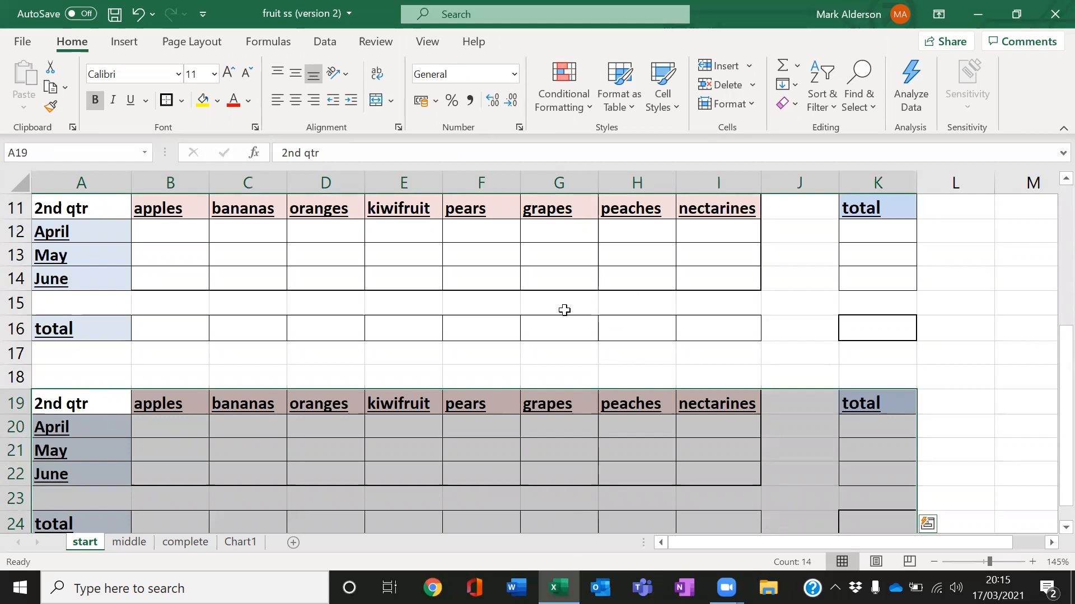
scroll(563, 342, "up", 3)
scroll(563, 343, "up", 1)
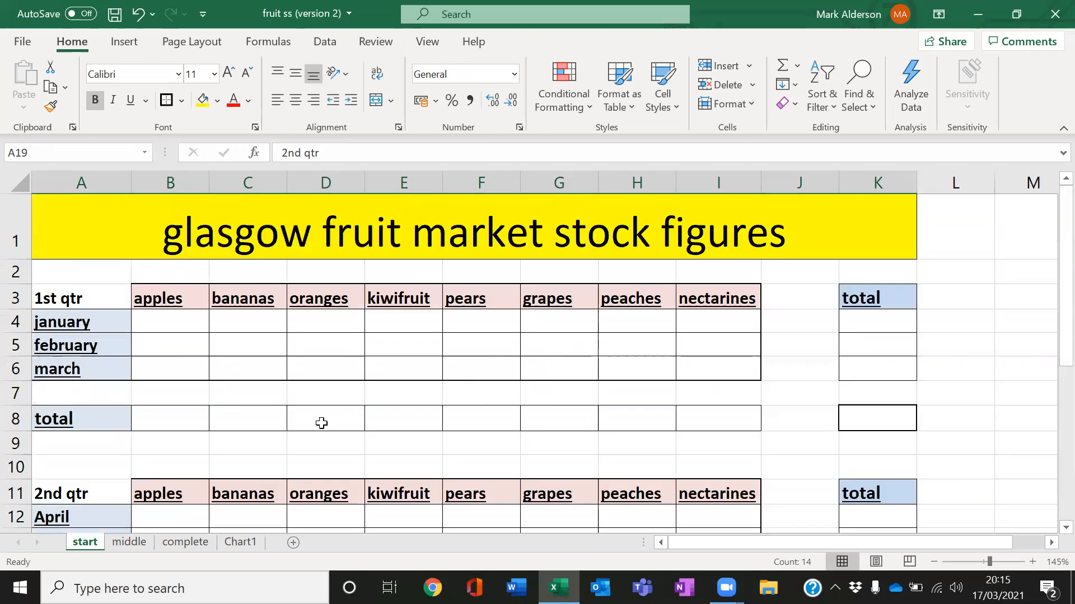
left_click(129, 542)
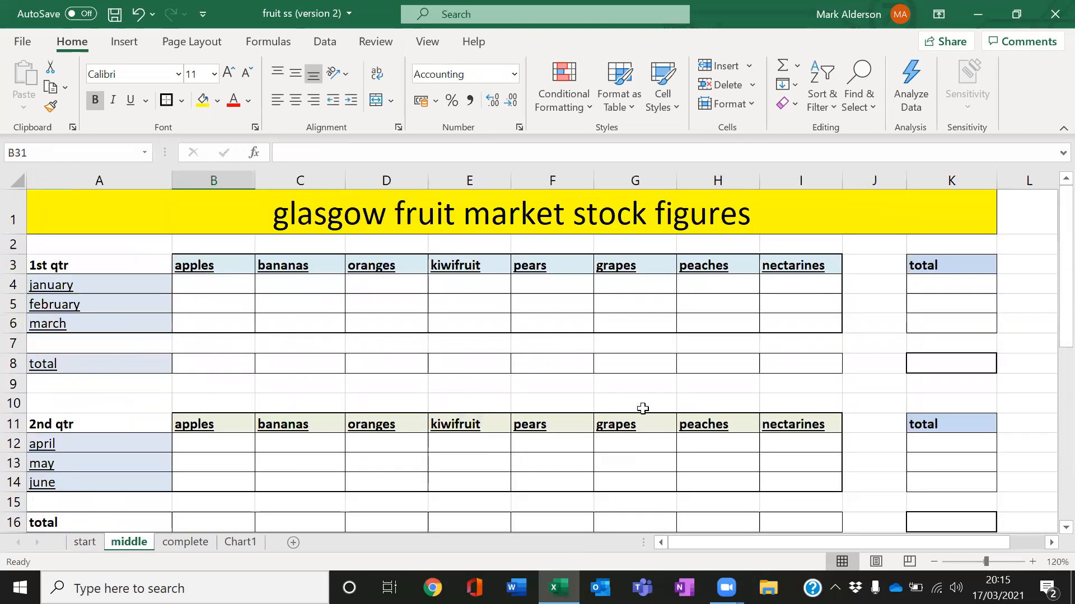
scroll(642, 409, "down", 2)
scroll(643, 408, "down", 4)
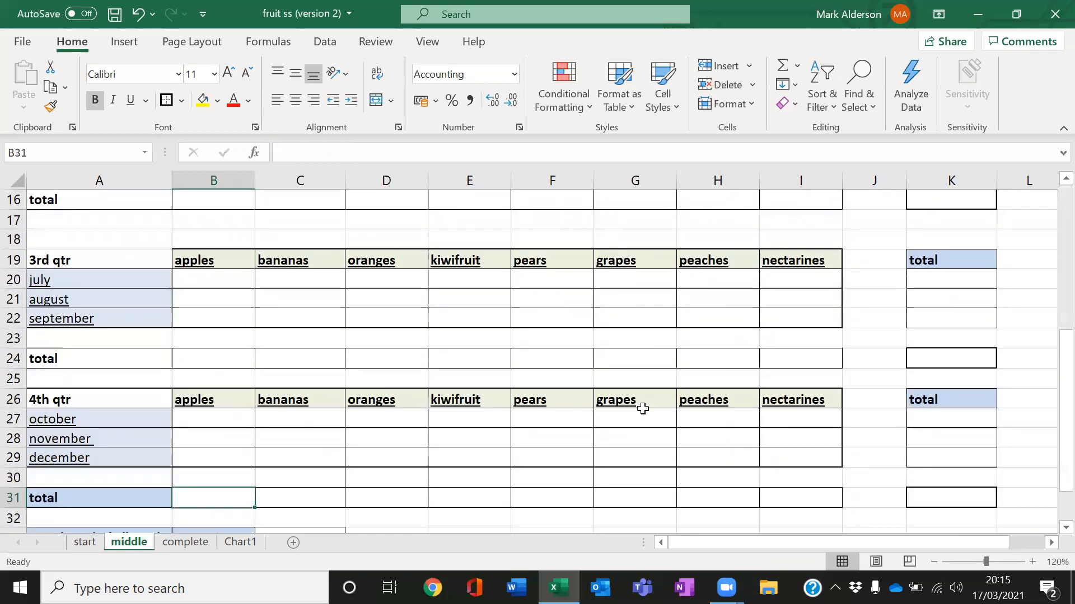
scroll(643, 409, "up", 6)
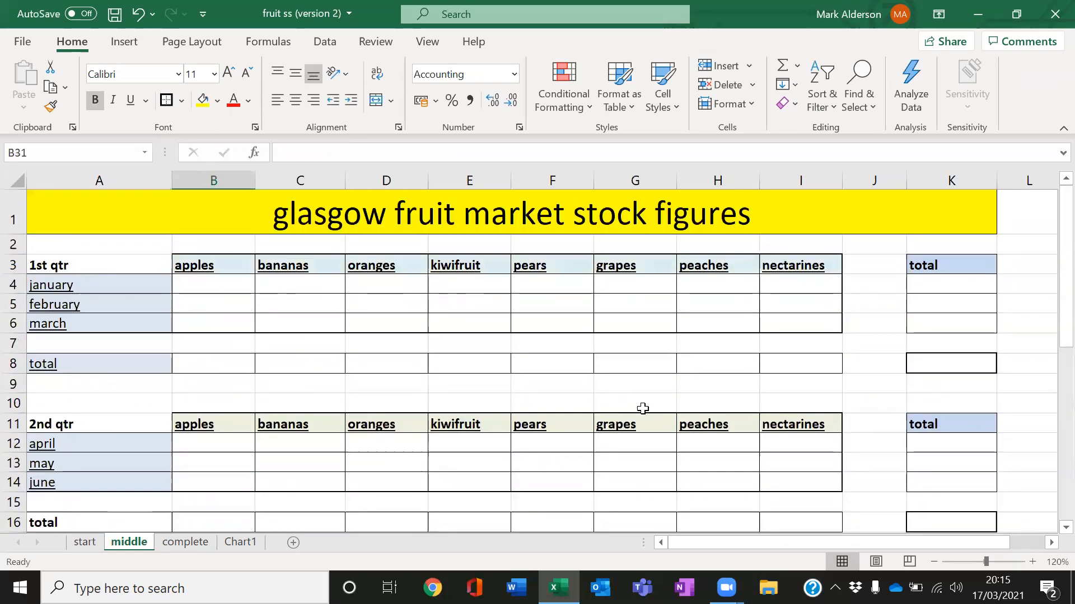
Step: Underline the month labels of all four quarters, the total labels in A8, A31, K3, K11, K19 and K26, and the grand total label in A33
left_click(917, 268)
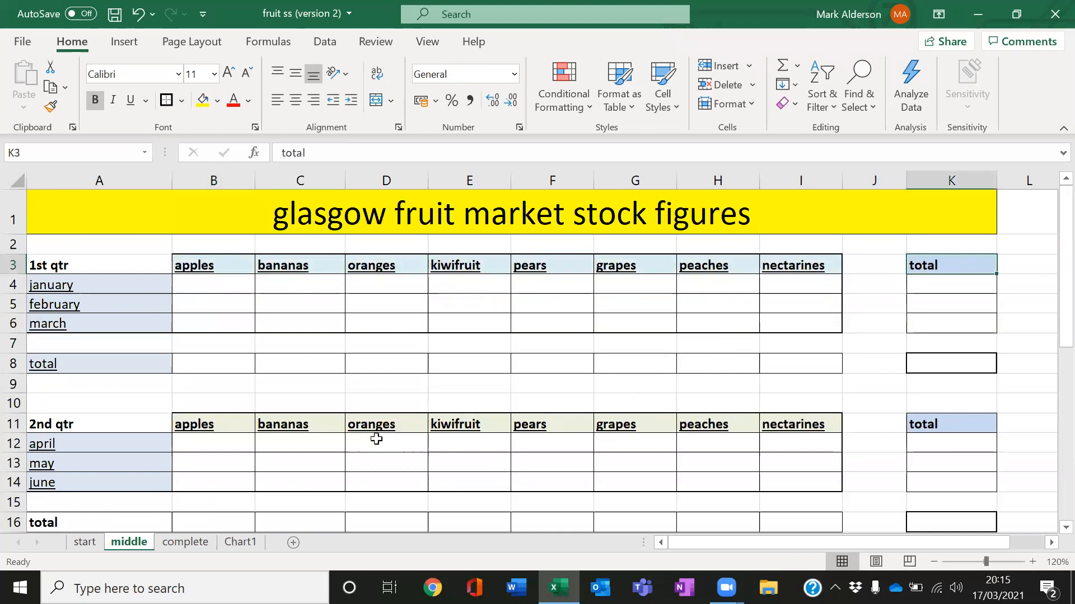
left_click(82, 362, "ctrl")
left_click_drag(99, 283, 102, 330, "ctrl")
left_click_drag(103, 445, 102, 482, "ctrl")
left_click(931, 423, "ctrl")
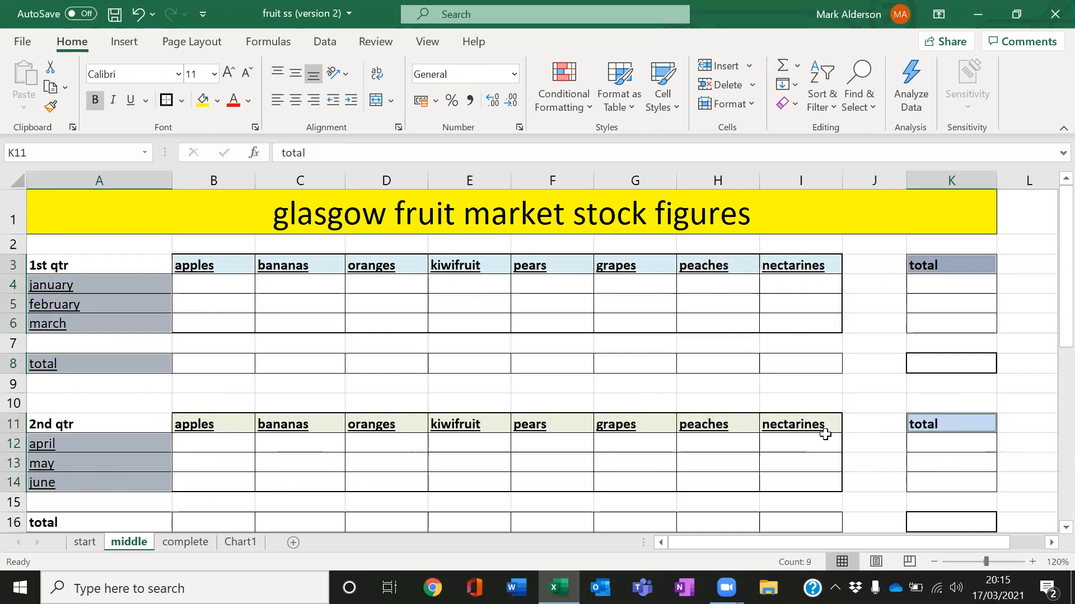
scroll(825, 435, "down", 2)
left_click(952, 438, "ctrl")
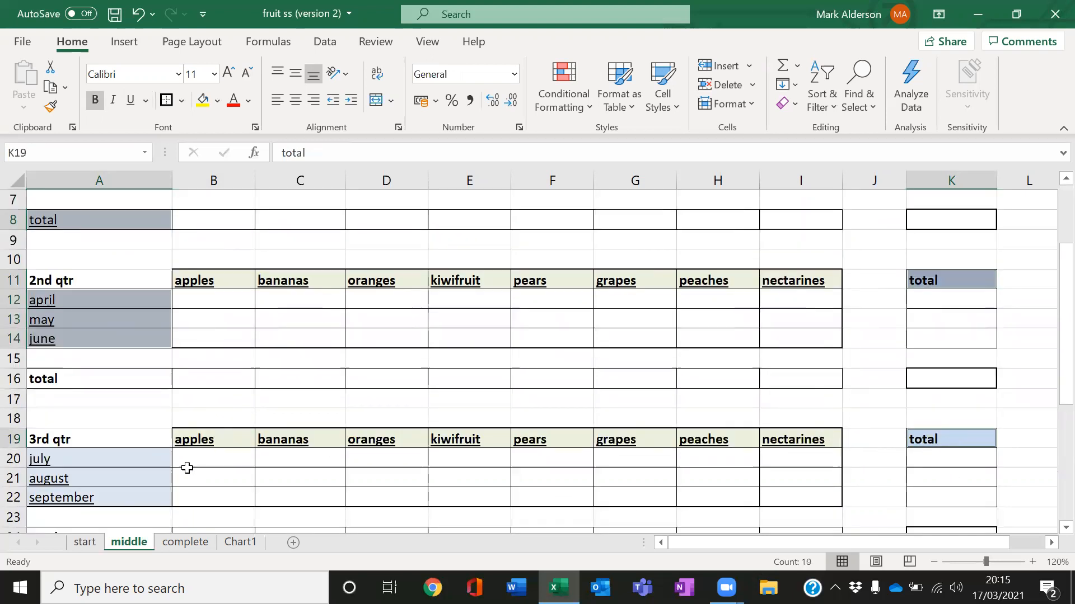
left_click_drag(151, 457, 149, 491, "ctrl")
scroll(582, 374, "down", 2)
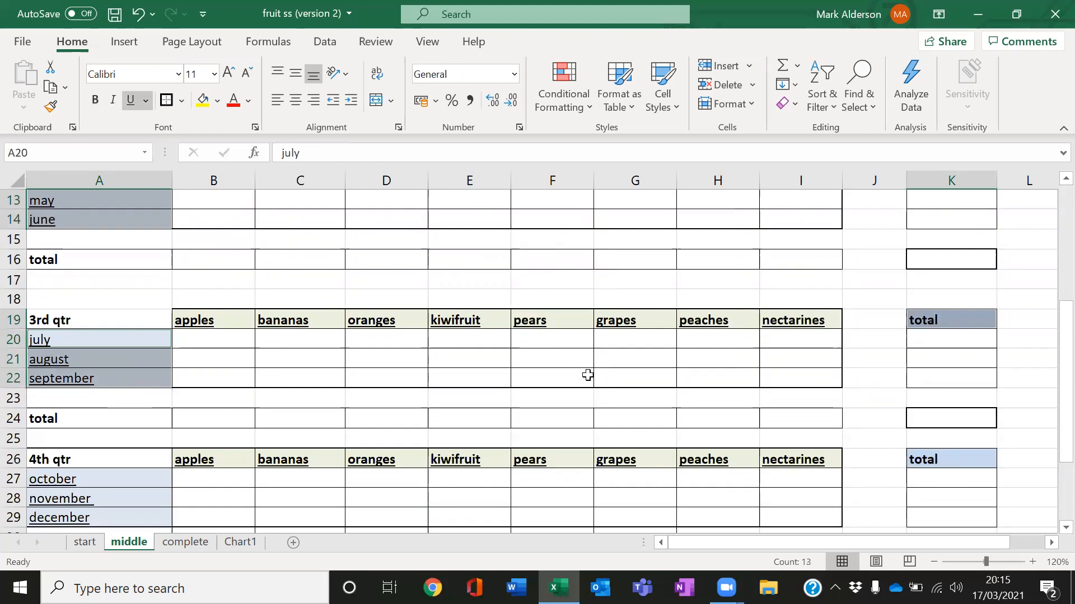
left_click(946, 464, "ctrl")
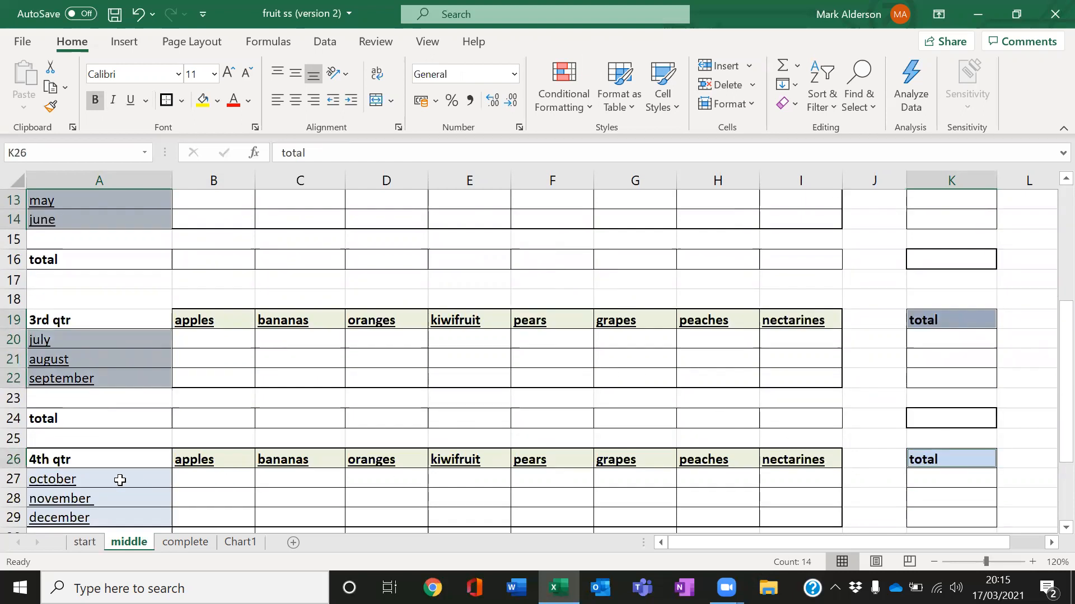
left_click_drag(117, 480, 120, 508, "ctrl")
scroll(588, 341, "down", 3)
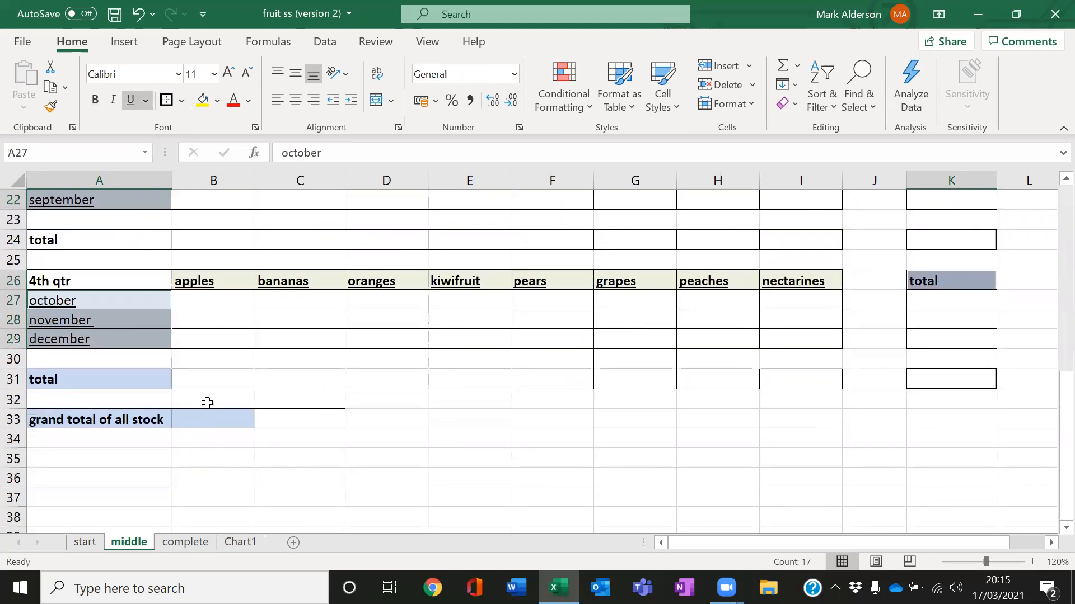
left_click(140, 382, "ctrl")
left_click(128, 423, "ctrl")
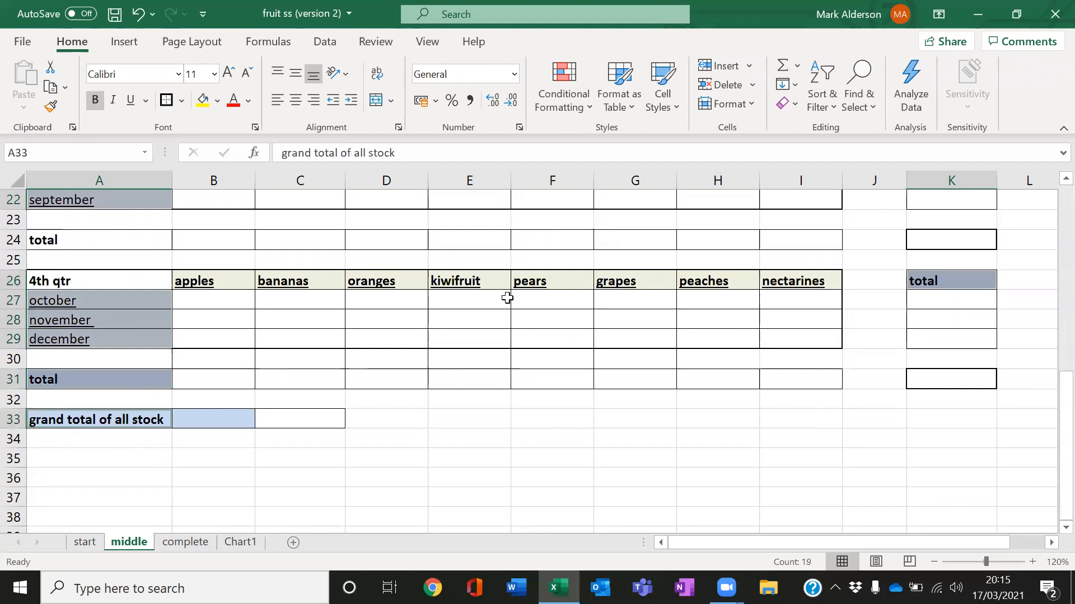
left_click(127, 105)
left_click(126, 105)
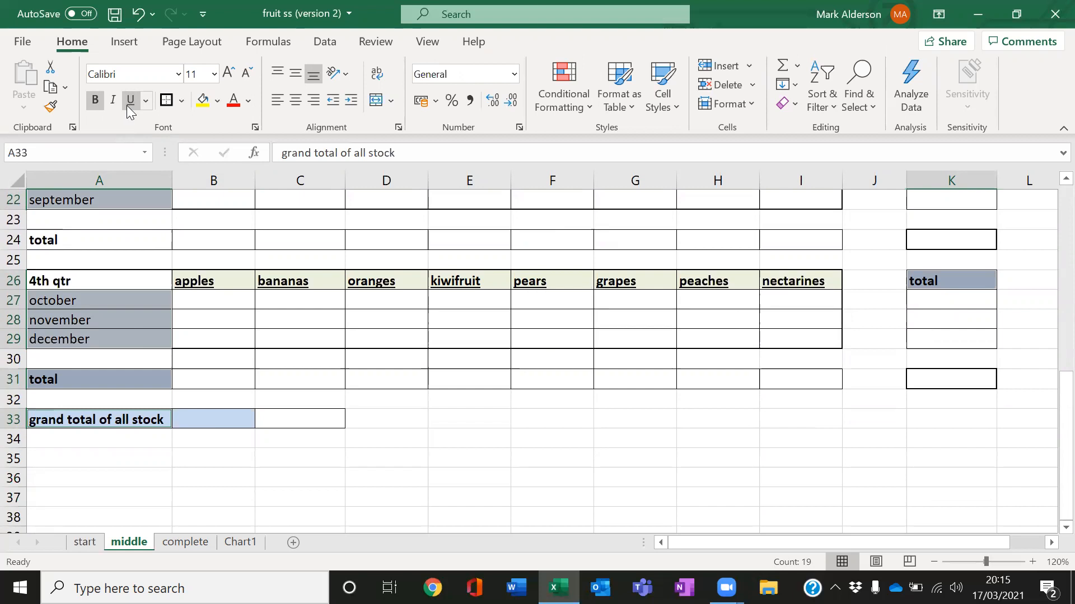
left_click(126, 105)
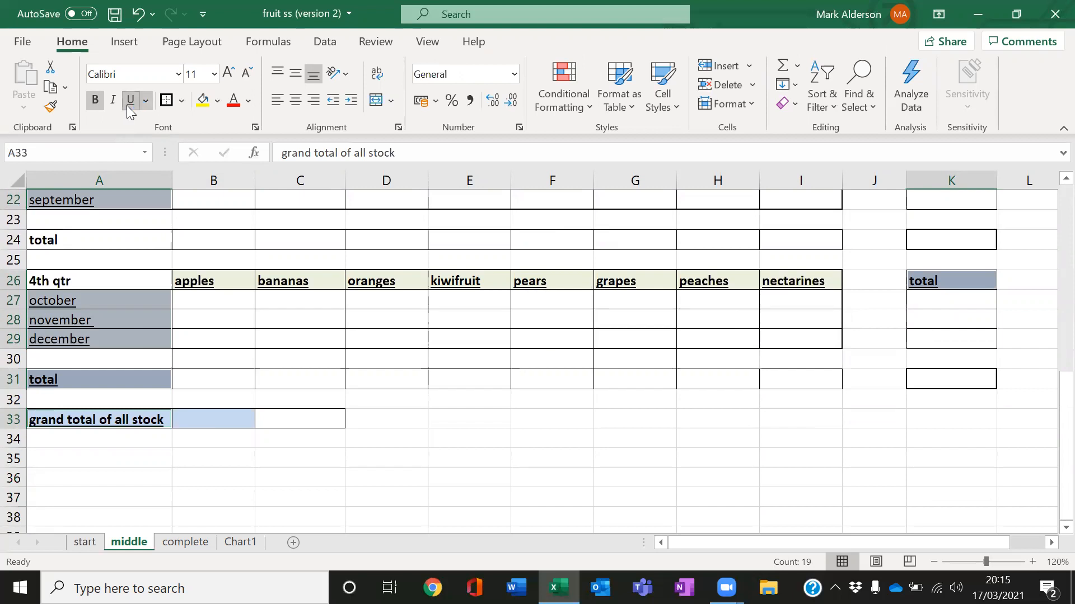
Step: Turn bold off and back on for the selected month, total and grand total labels
left_click(95, 103)
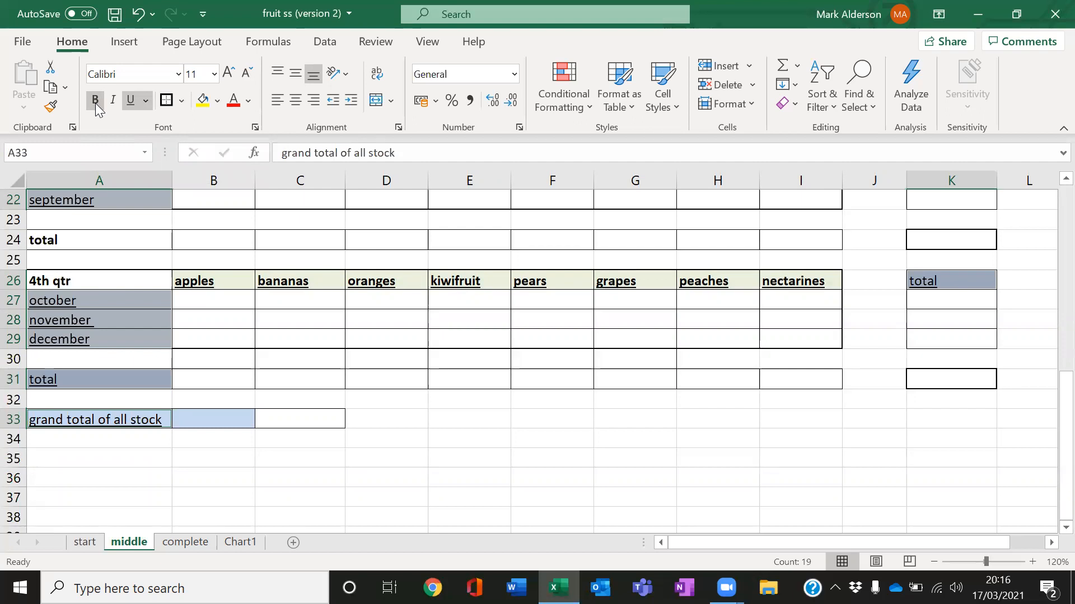
left_click(95, 103)
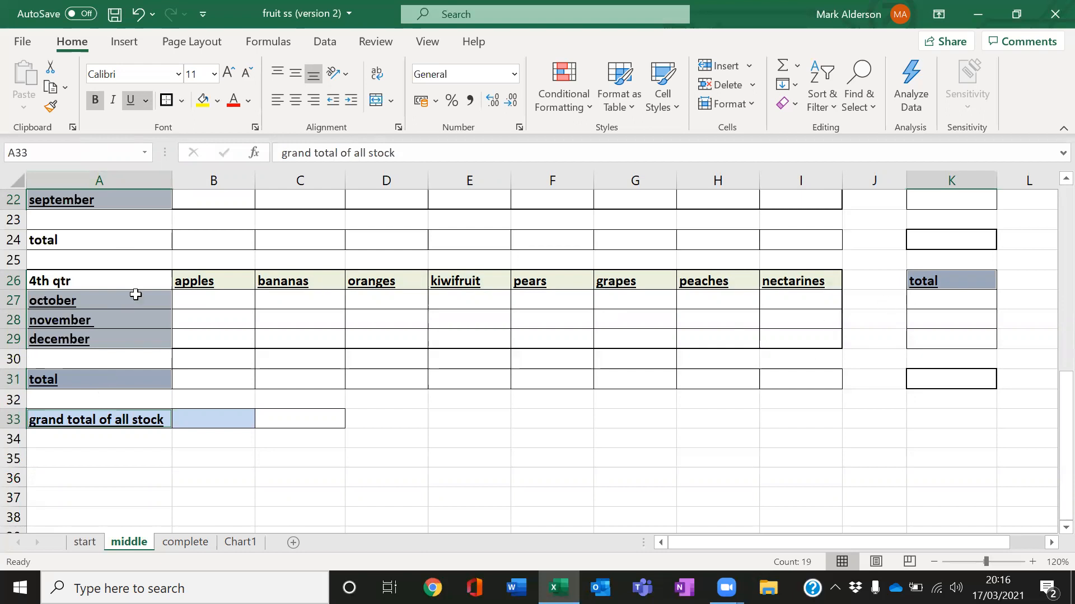
Step: Clear the label selection and look over the formatting of all four quarterly tables
scroll(425, 379, "up", 7)
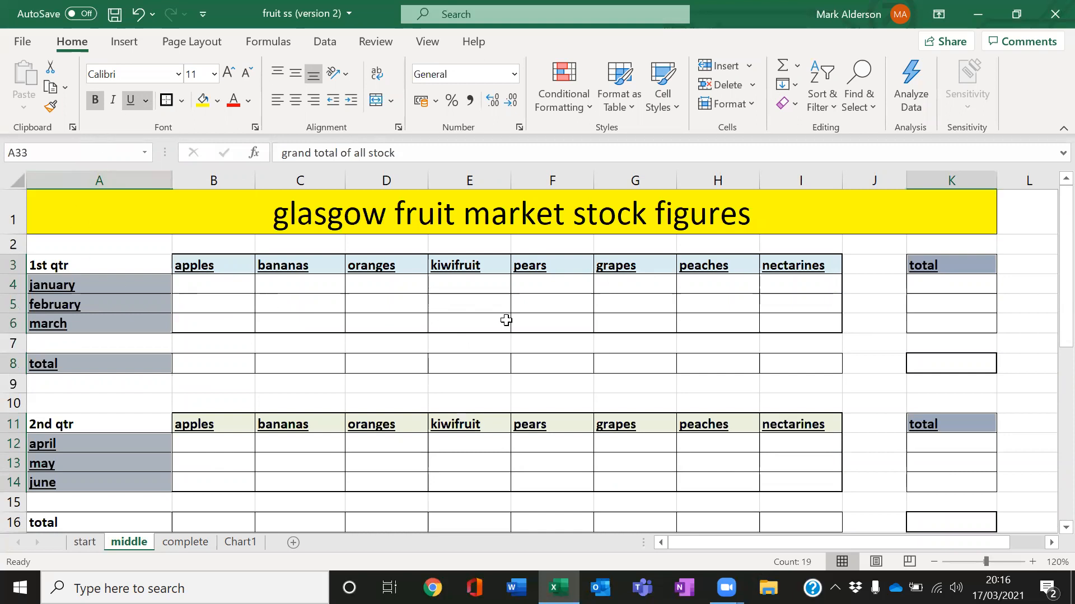
scroll(762, 340, "down", 4)
left_click(710, 361)
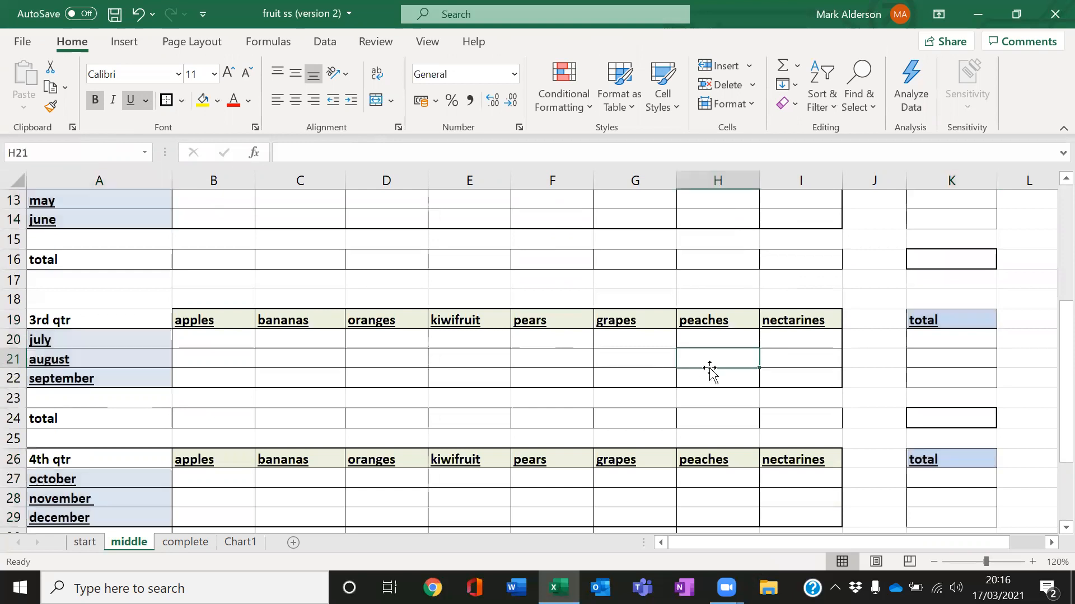
scroll(812, 347, "down", 2)
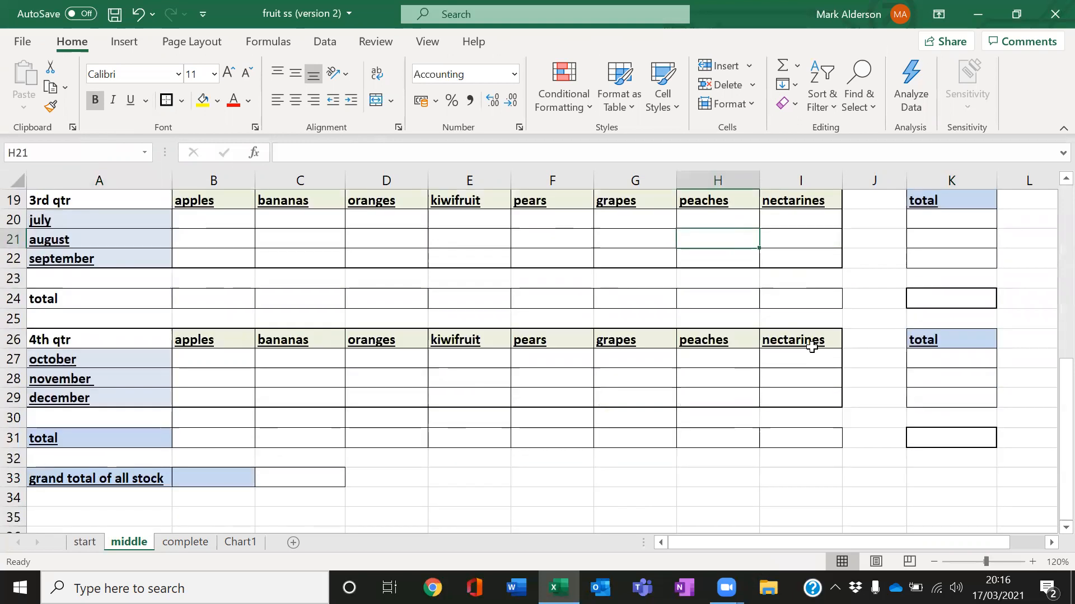
scroll(812, 347, "up", 6)
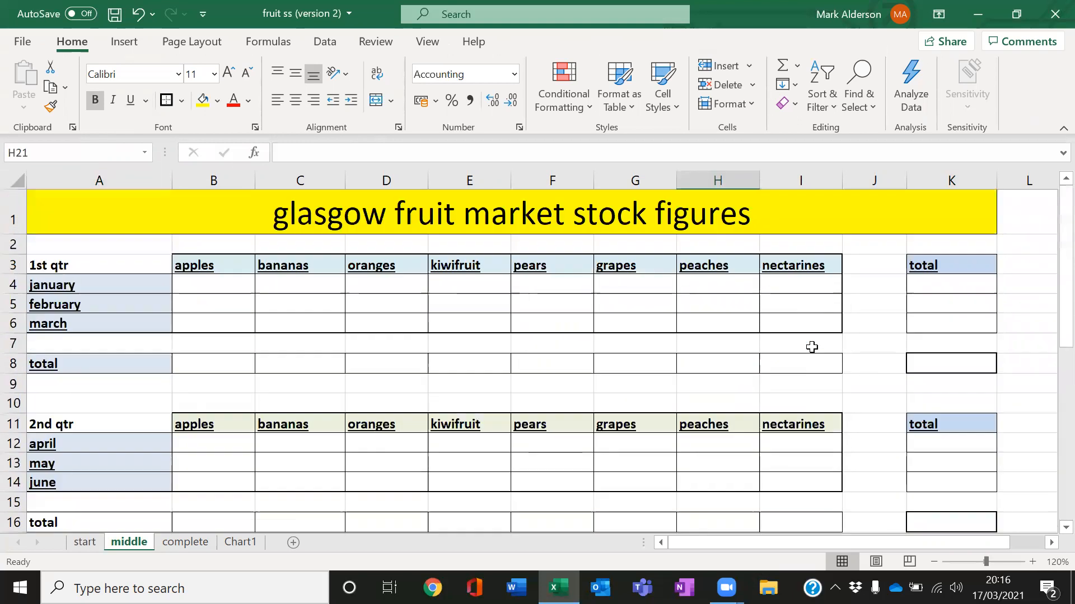
scroll(112, 403, "down", 4)
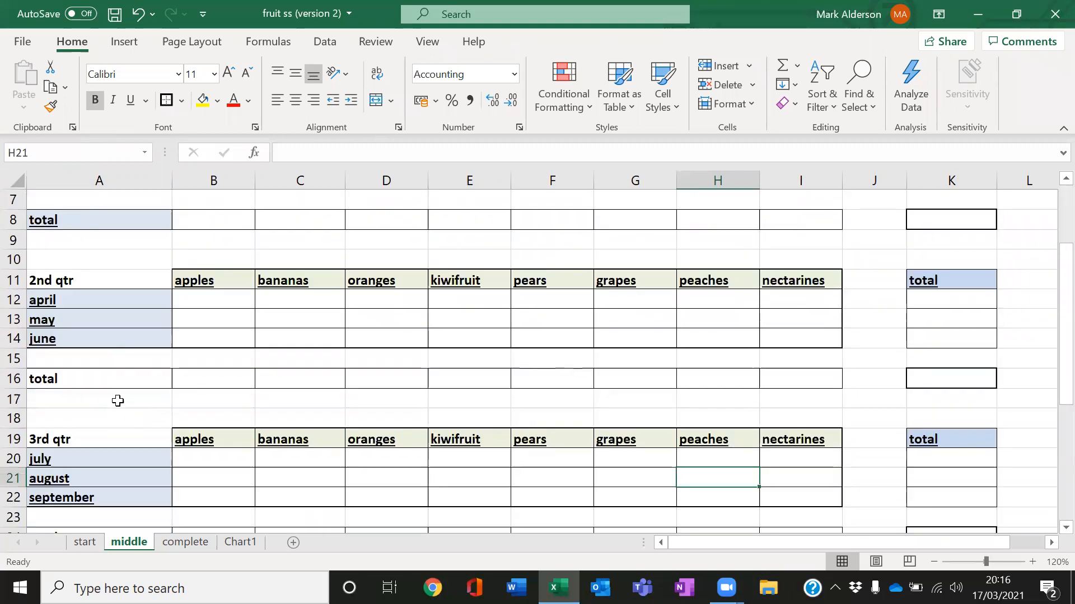
scroll(210, 423, "down", 1)
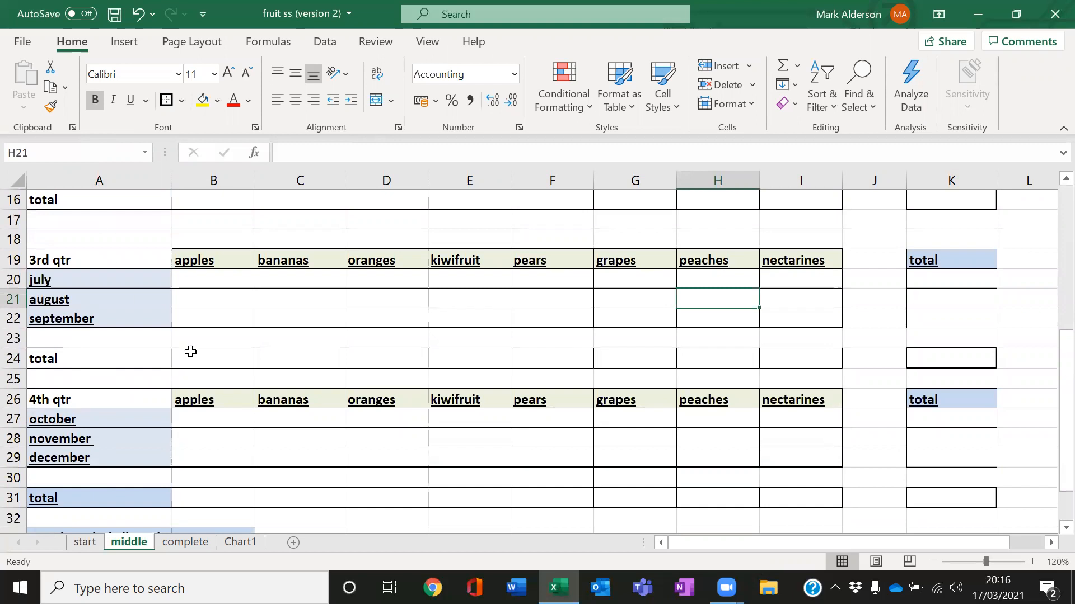
scroll(190, 351, "down", 2)
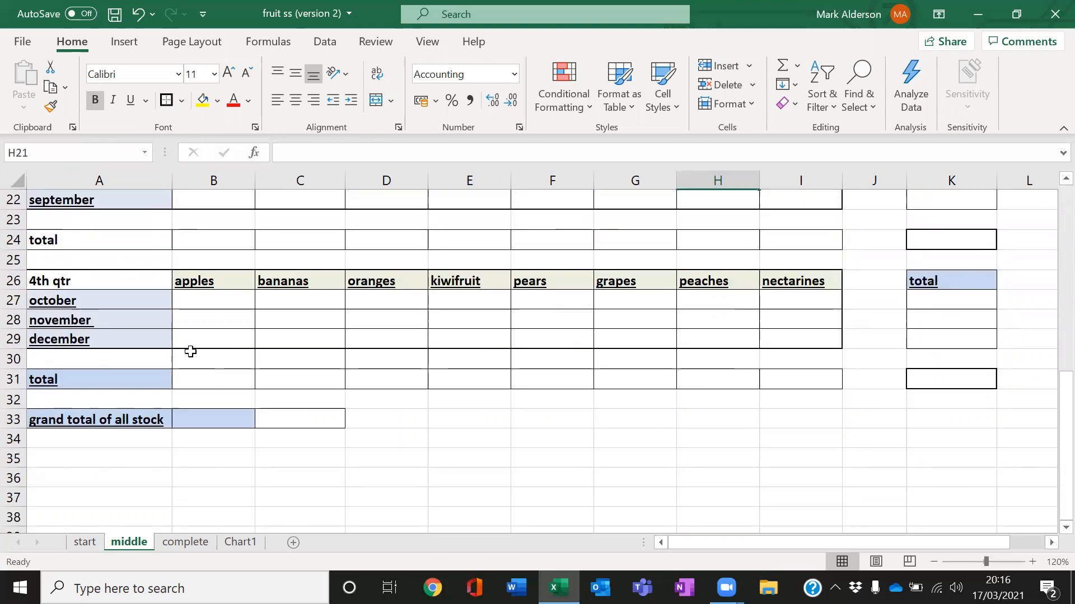
Step: Remove all borders from the empty cell C33 in the grand total row
left_click(128, 419)
left_click(220, 446)
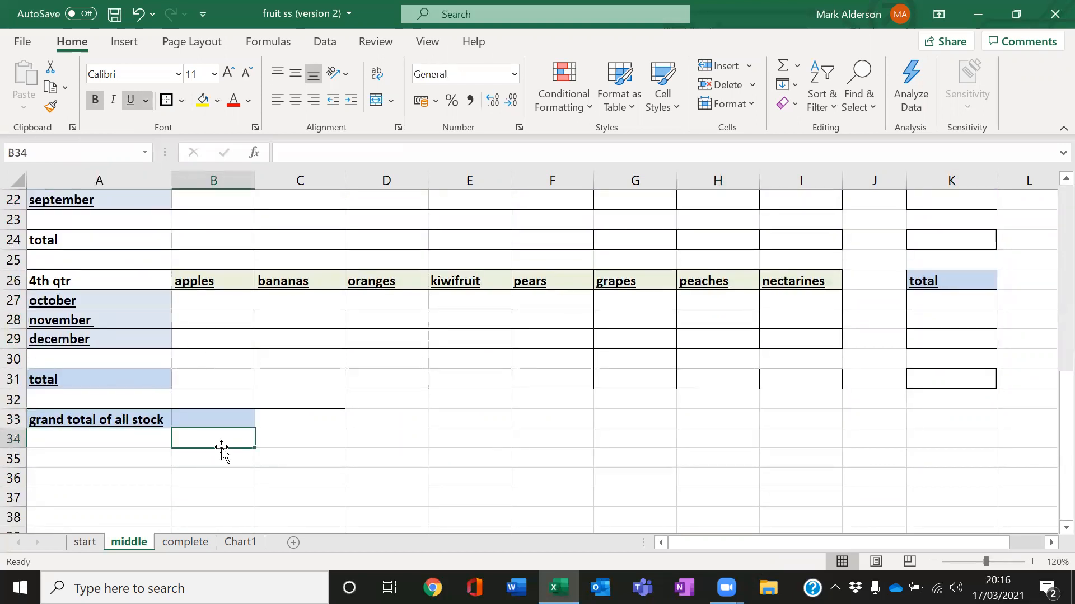
left_click(223, 419)
left_click(302, 424)
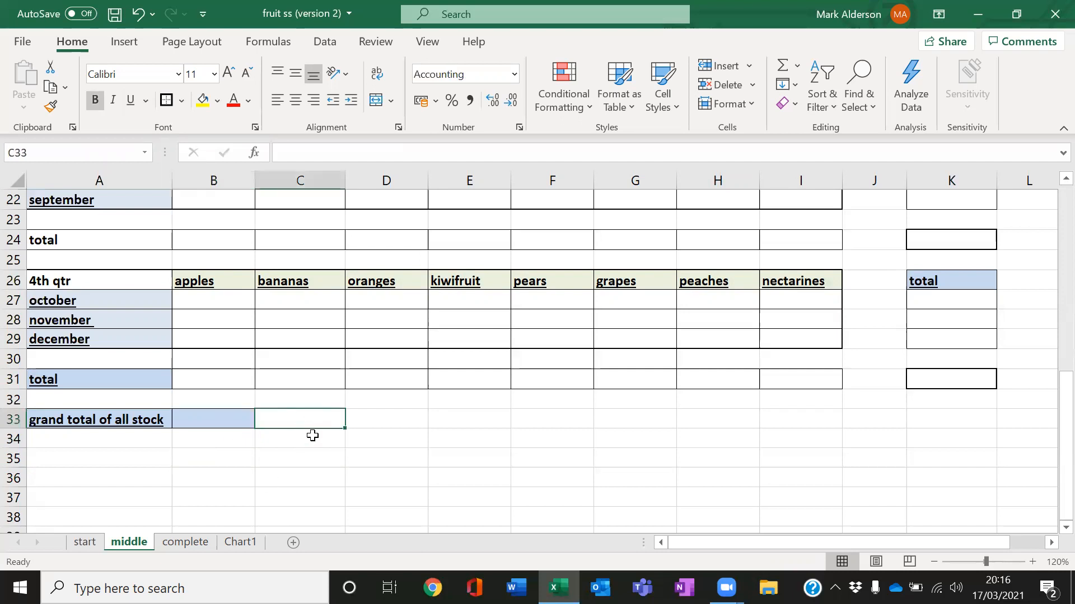
left_click(307, 452)
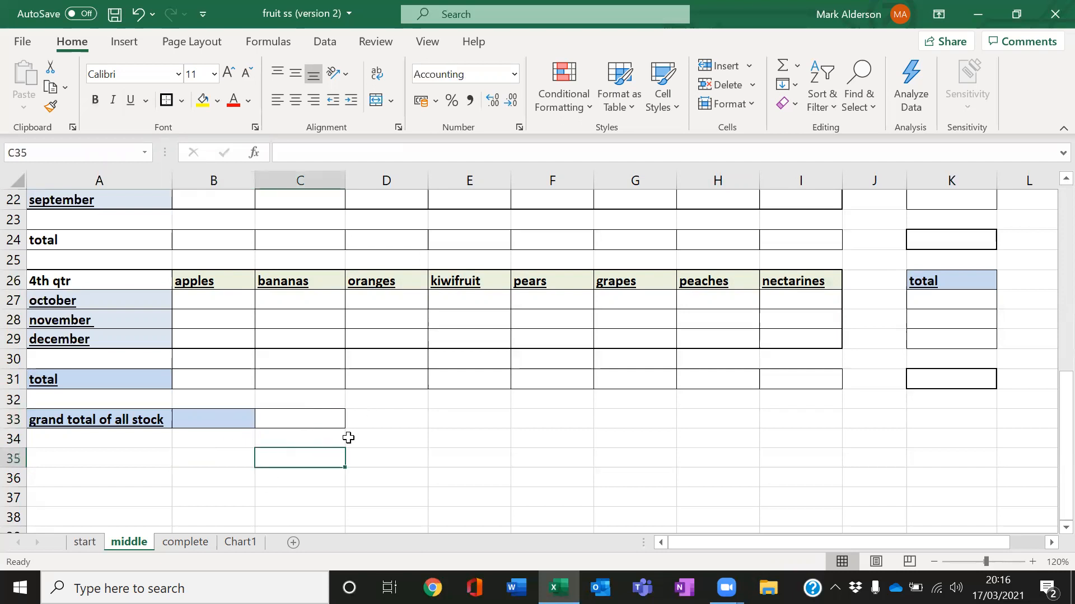
left_click(312, 419)
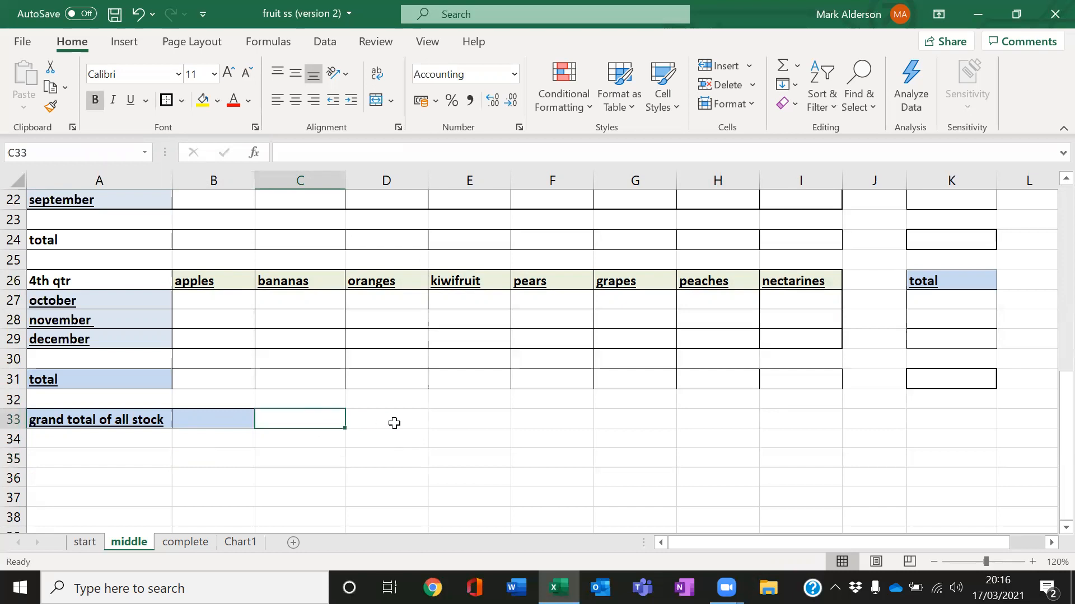
left_click(184, 100)
left_click(207, 250)
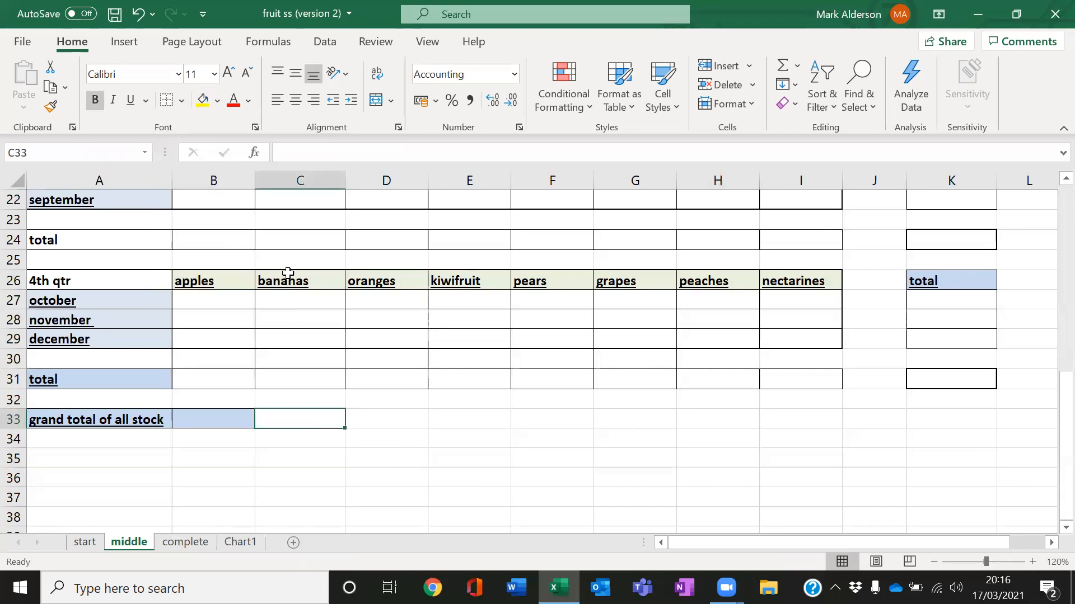
left_click(395, 460)
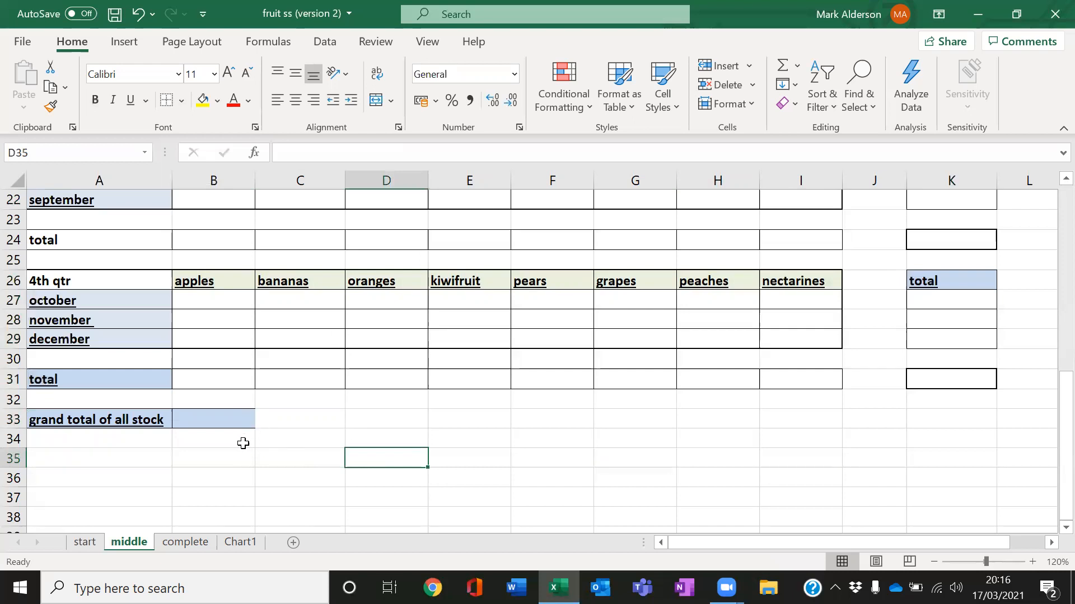
Step: Apply All Borders to the grand total cells A33:B33
left_click_drag(149, 422, 202, 417)
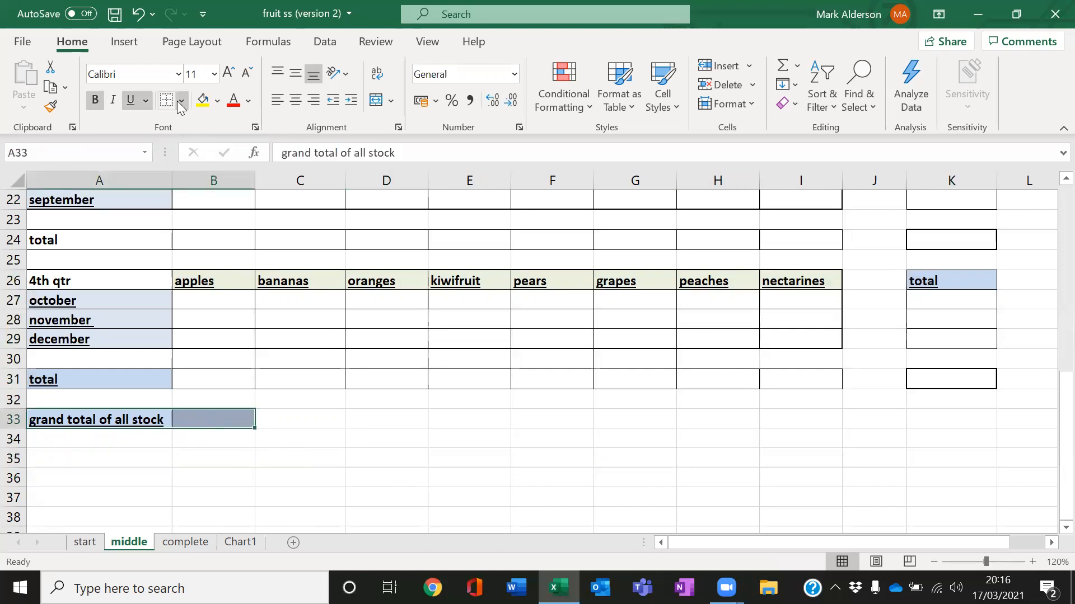
left_click(181, 101)
left_click(235, 274)
left_click(355, 474)
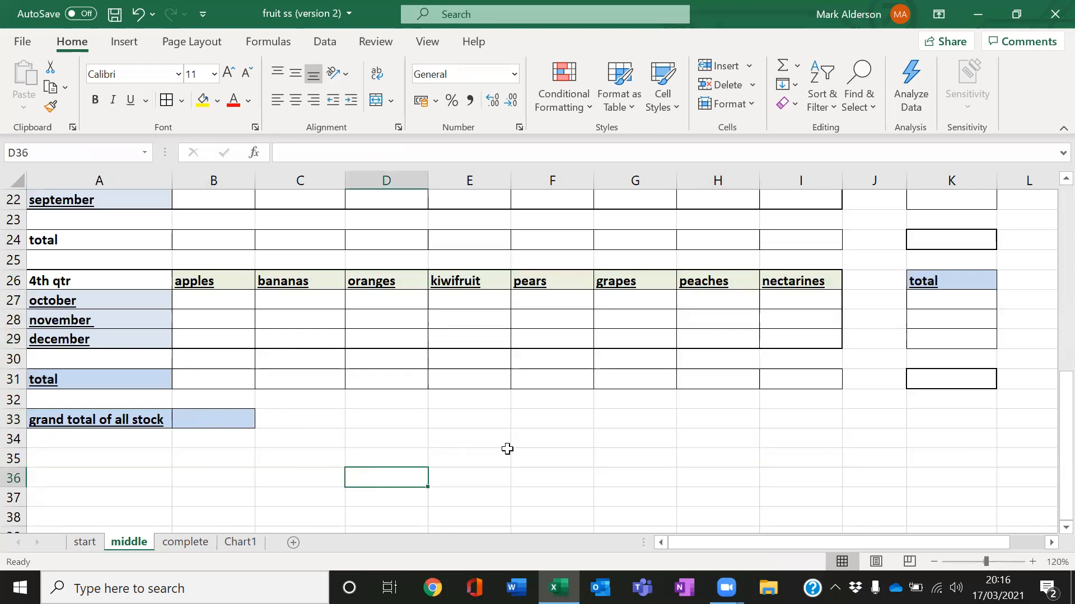
Step: Examine the borders of the four quarterly tables and the grand total row
scroll(610, 449, "up", 2)
scroll(610, 448, "up", 5)
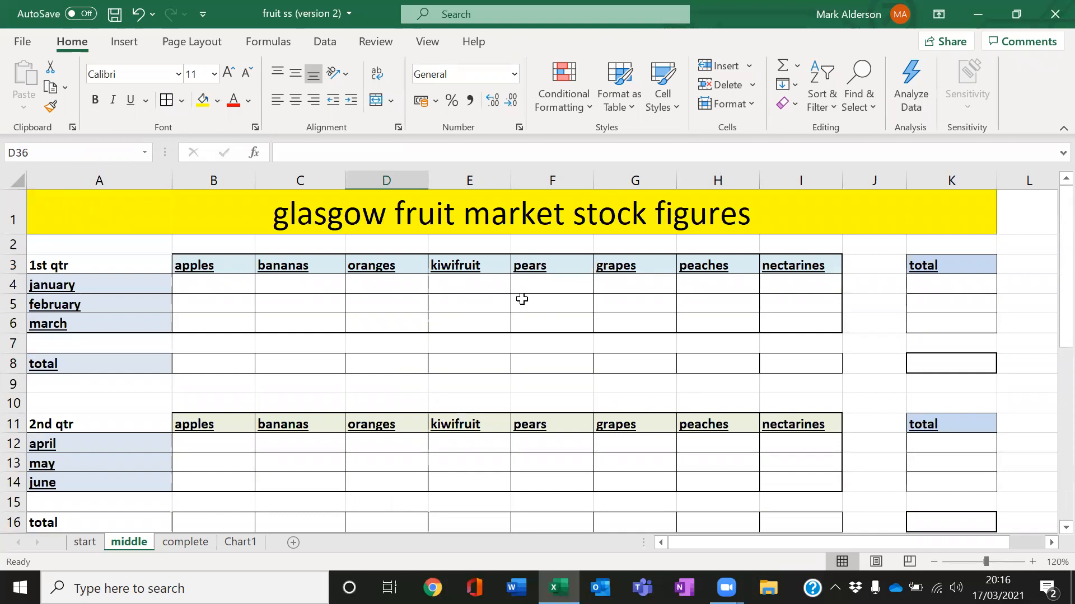
scroll(600, 281, "down", 5)
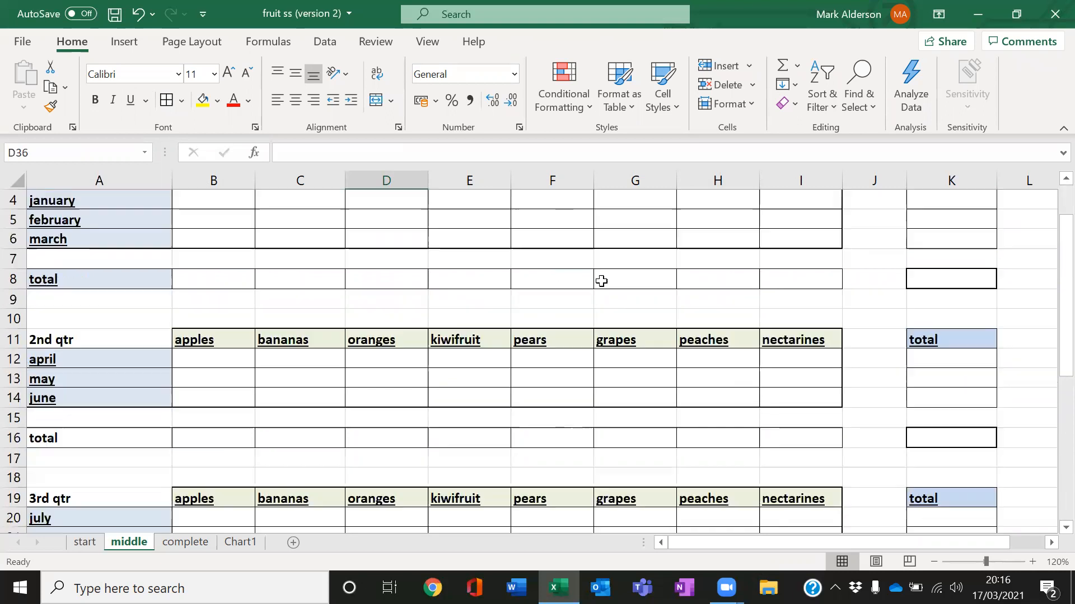
scroll(601, 281, "down", 2)
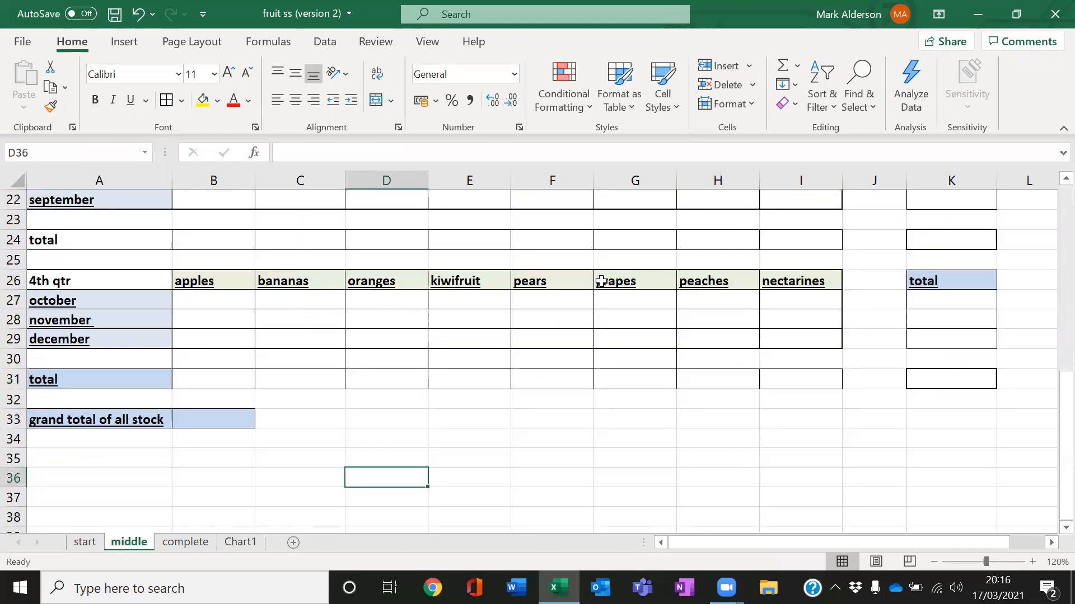
scroll(526, 336, "up", 2)
scroll(527, 336, "down", 1)
scroll(527, 337, "down", 1)
scroll(605, 360, "up", 2)
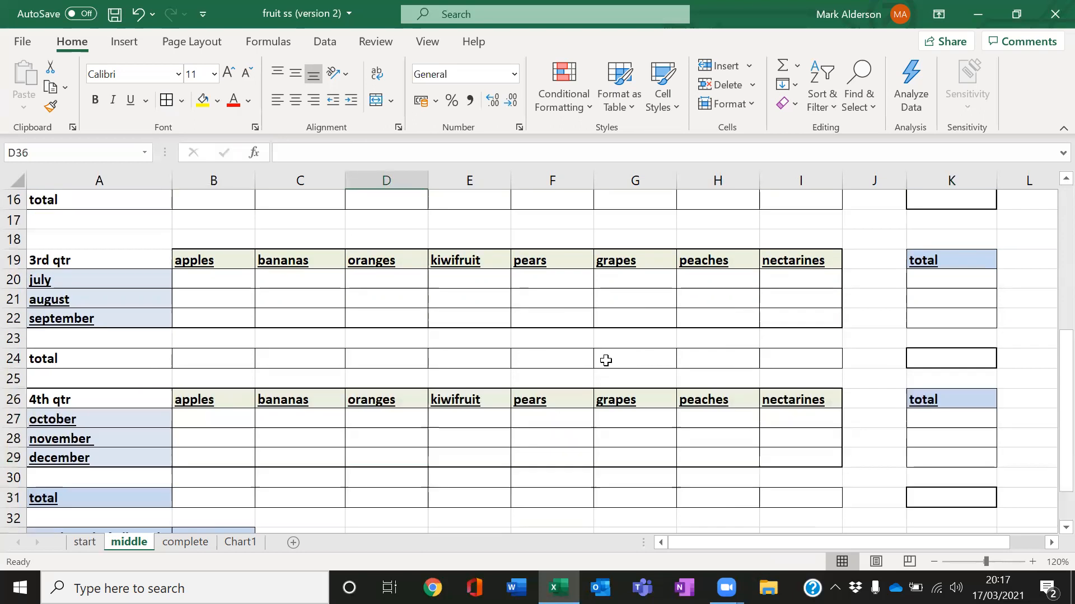
scroll(606, 360, "up", 5)
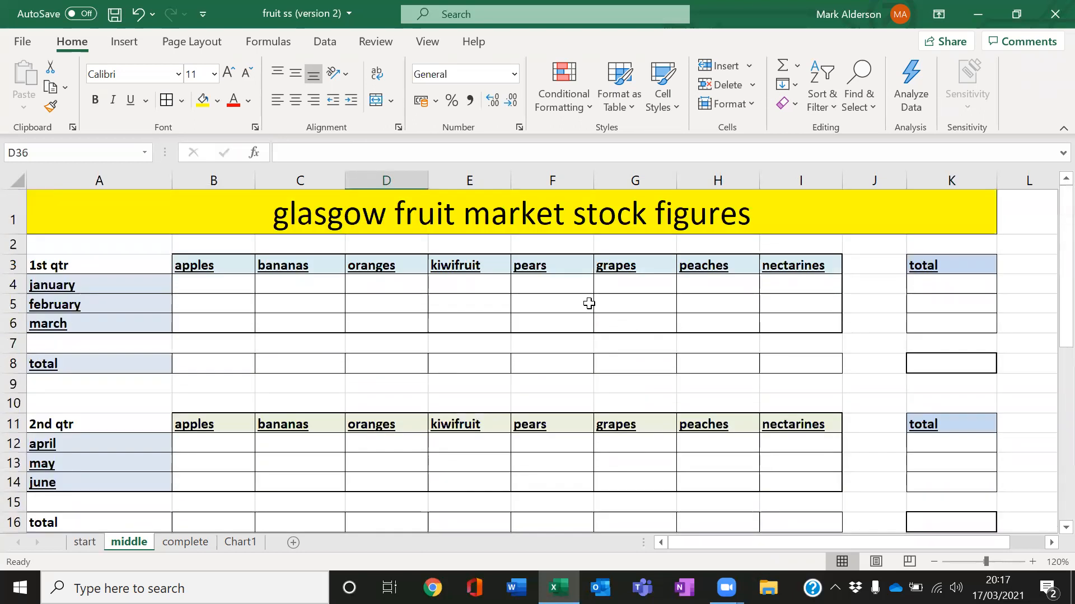
Step: Apply Thick Outside Borders around the first-quarter table block A3:K8
left_click_drag(85, 269, 910, 366)
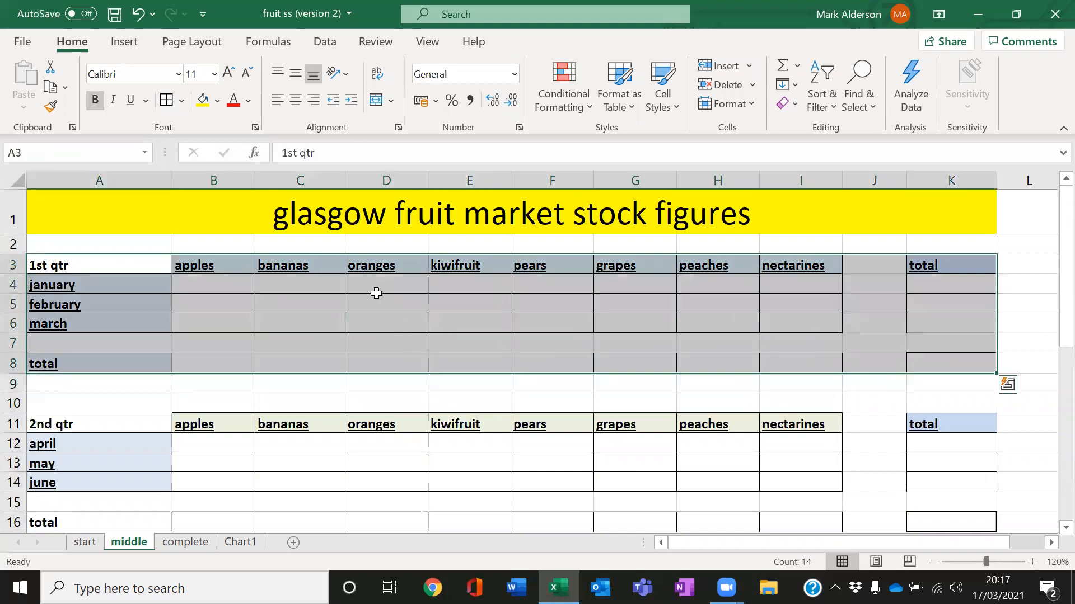
left_click(180, 101)
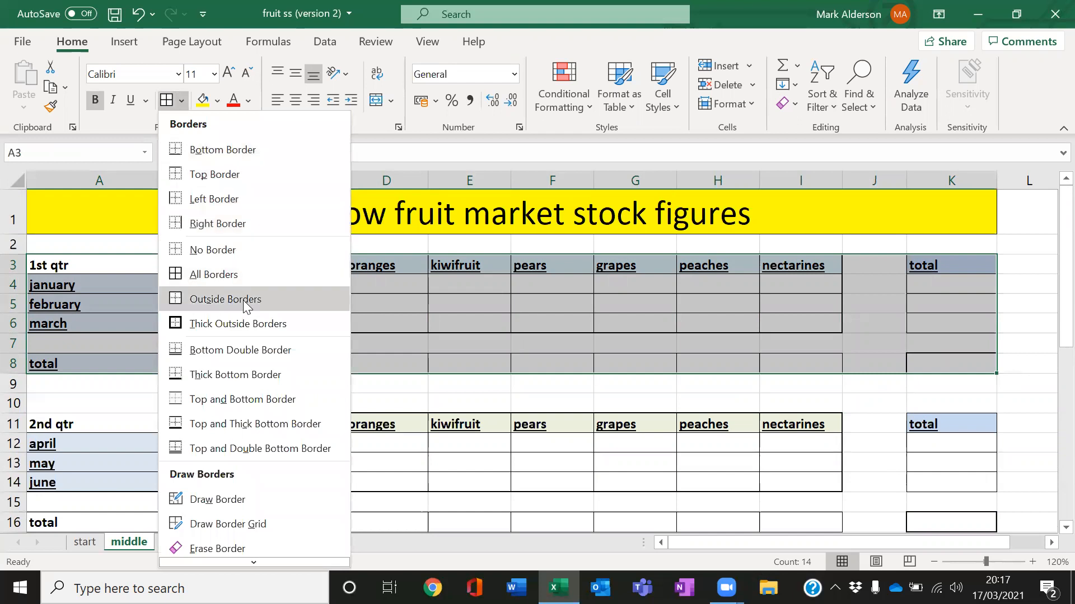
left_click(239, 324)
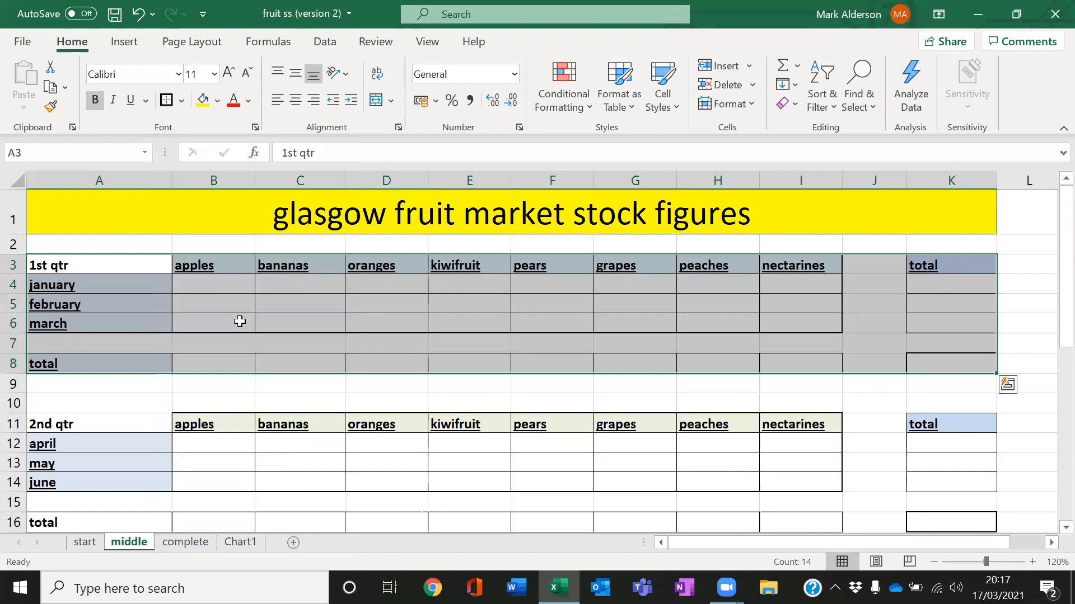
left_click(468, 442)
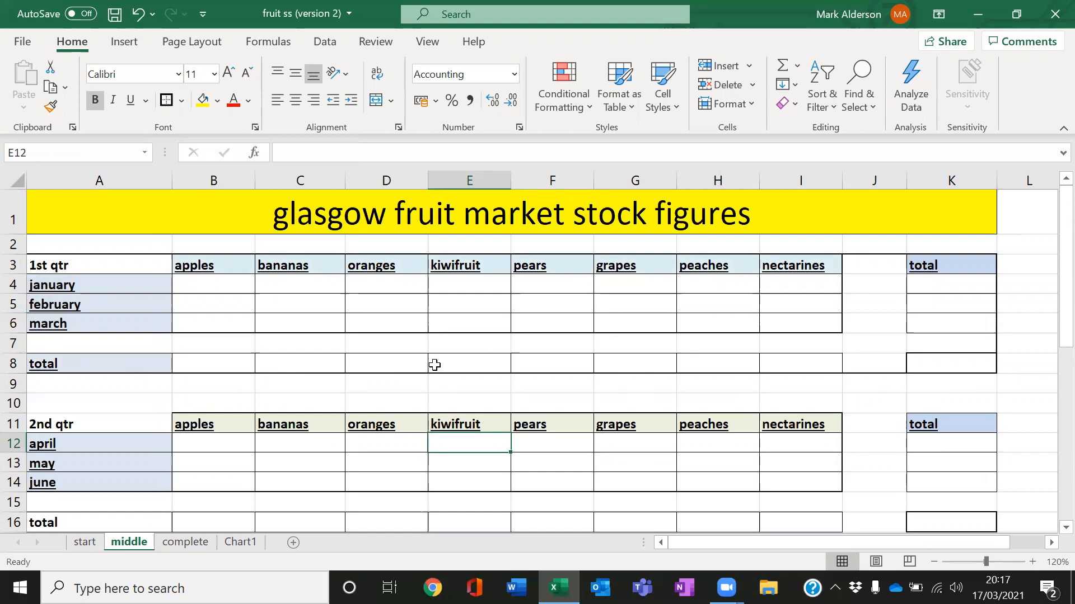
scroll(466, 394, "down", 1)
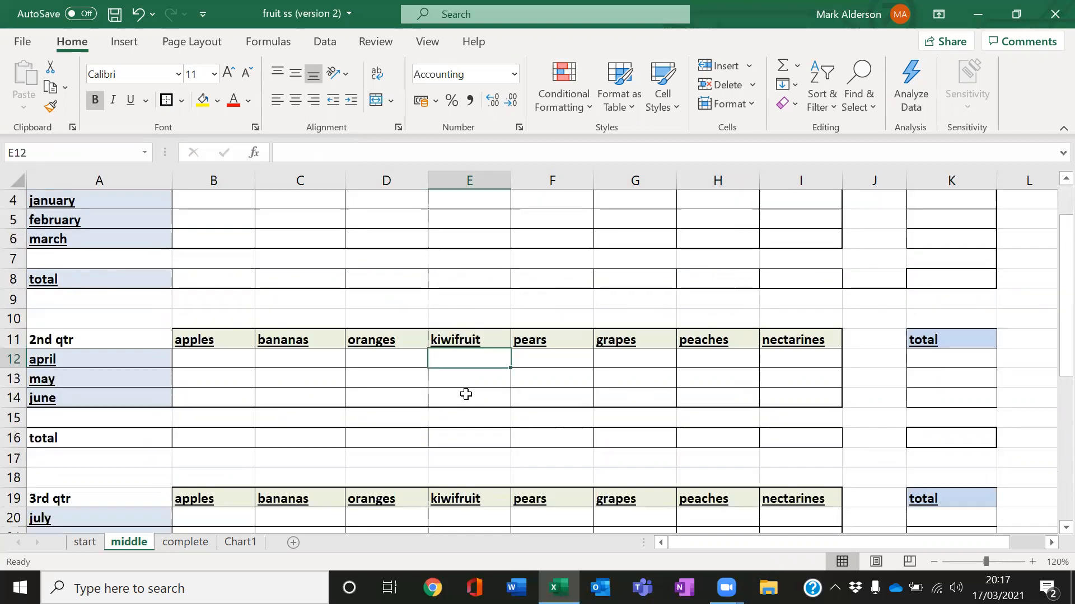
scroll(153, 386, "down", 1)
scroll(187, 427, "down", 4)
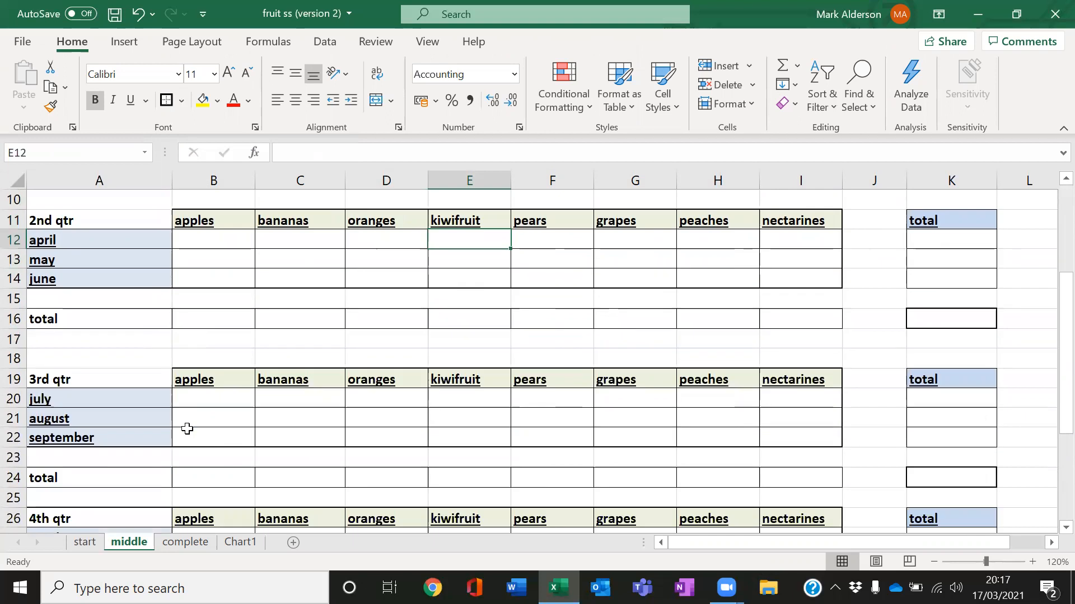
scroll(251, 416, "up", 3)
scroll(251, 417, "up", 3)
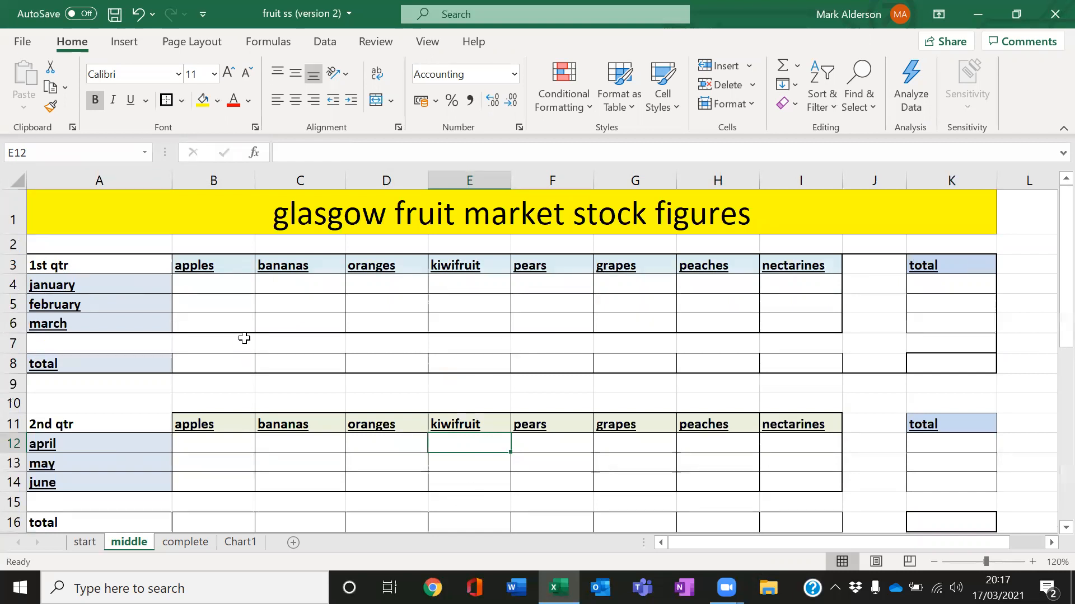
left_click_drag(115, 261, 112, 283)
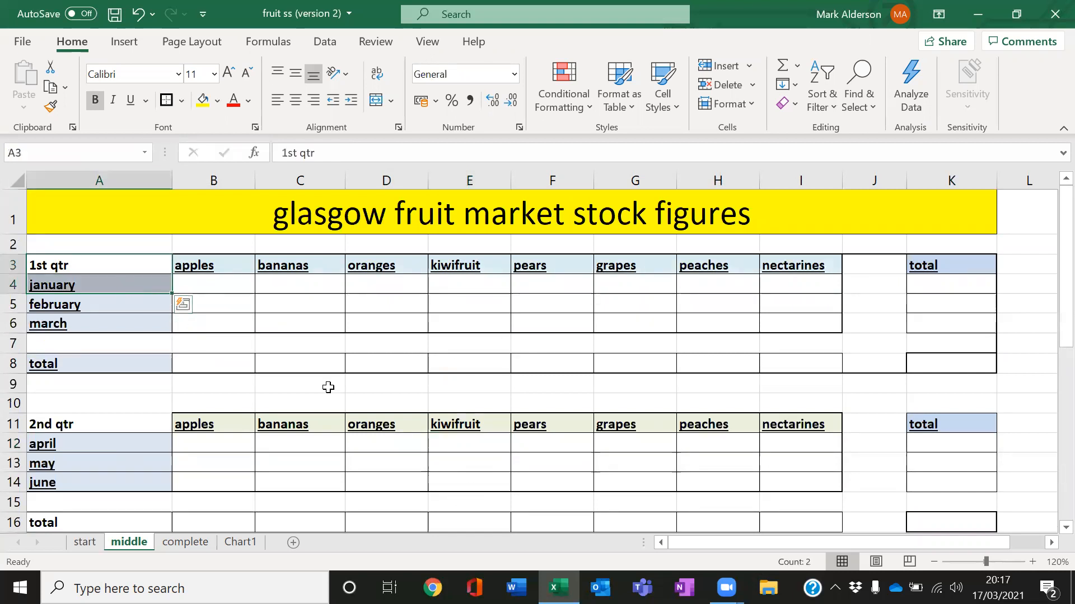
Step: Apply Thick Outside Borders around the second-, third- and fourth-quarter table blocks A11:K16, A19:K24 and A26:K31
scroll(355, 372, "down", 1)
left_click_drag(56, 340, 921, 438)
scroll(634, 383, "down", 1)
scroll(634, 383, "down", 1)
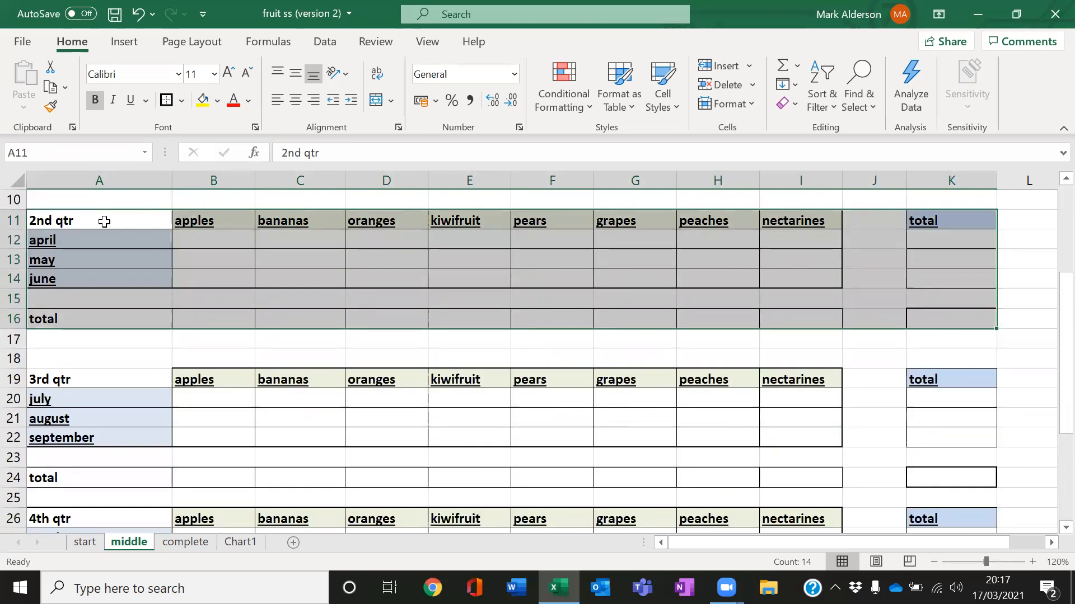
left_click_drag(86, 378, 946, 482)
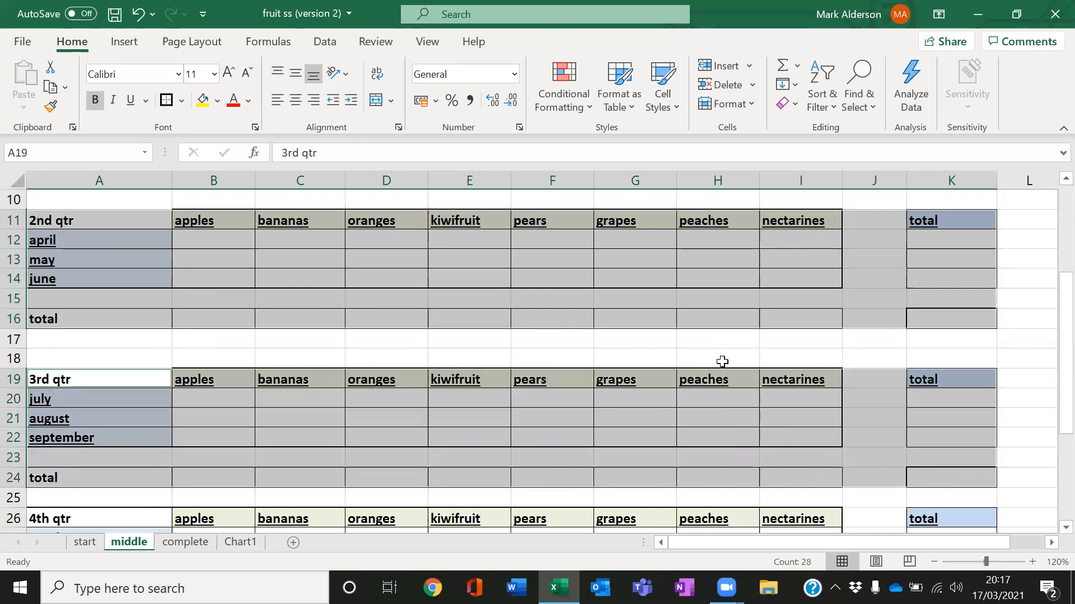
scroll(722, 362, "down", 1)
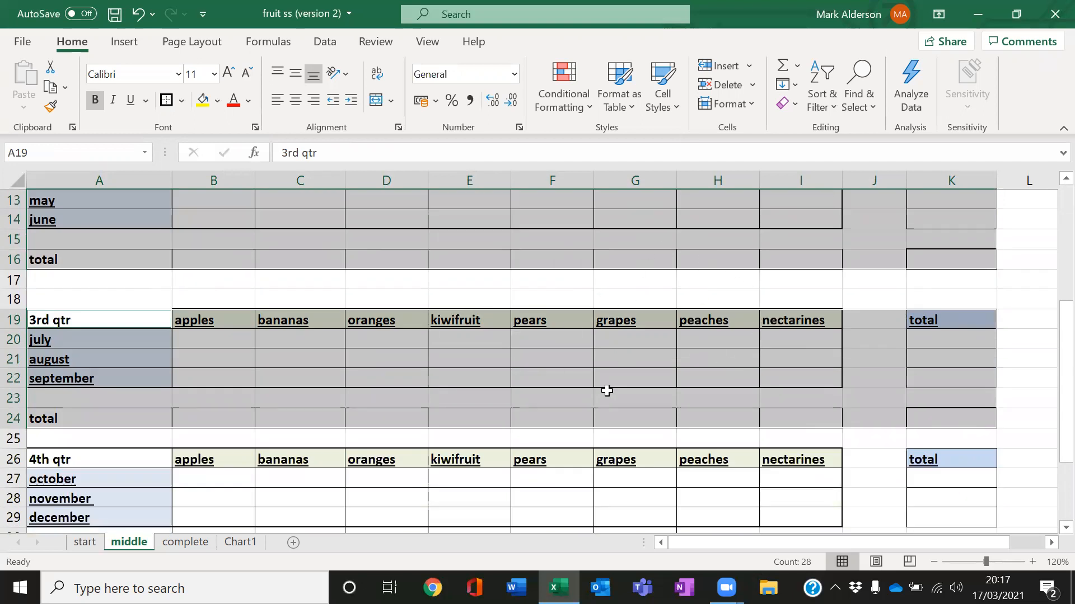
left_click_drag(1052, 395, 1051, 390)
scroll(761, 398, "down", 2)
scroll(761, 399, "up", 1)
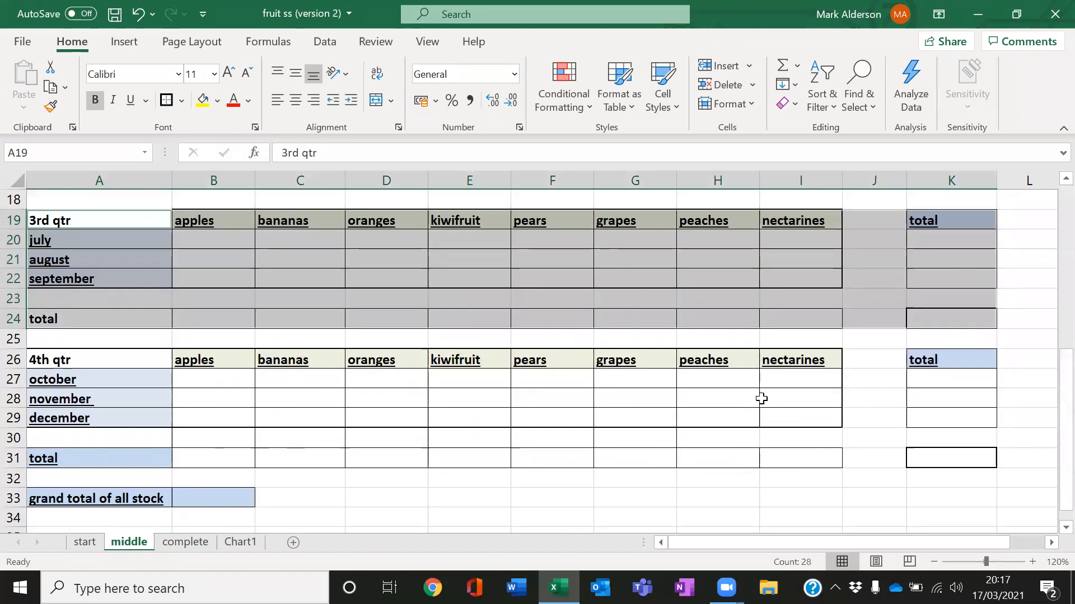
scroll(761, 399, "down", 1)
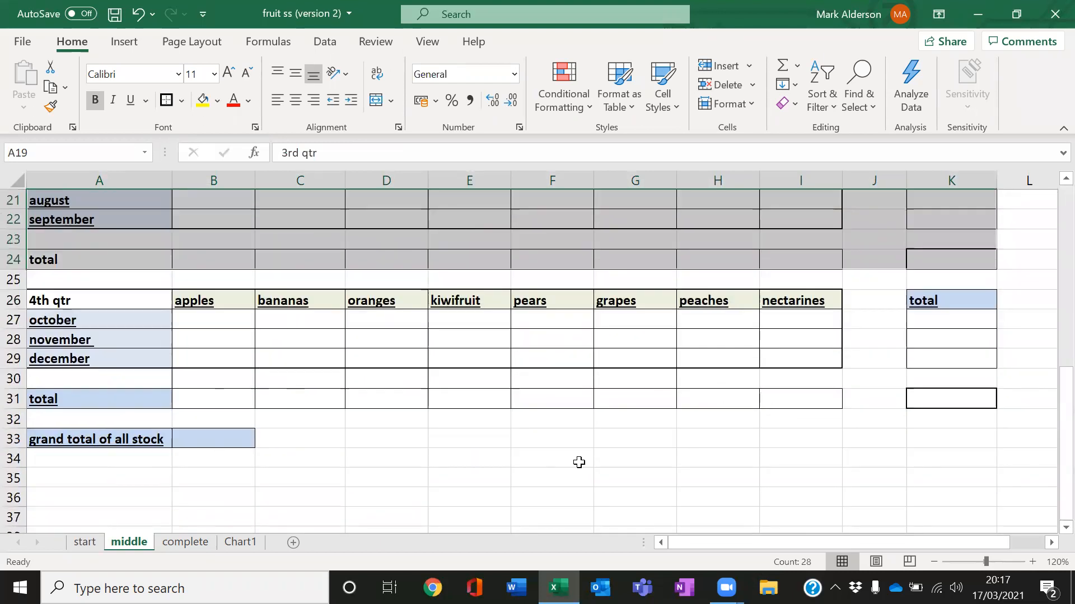
left_click_drag(137, 296, 916, 394)
scroll(714, 468, "up", 2)
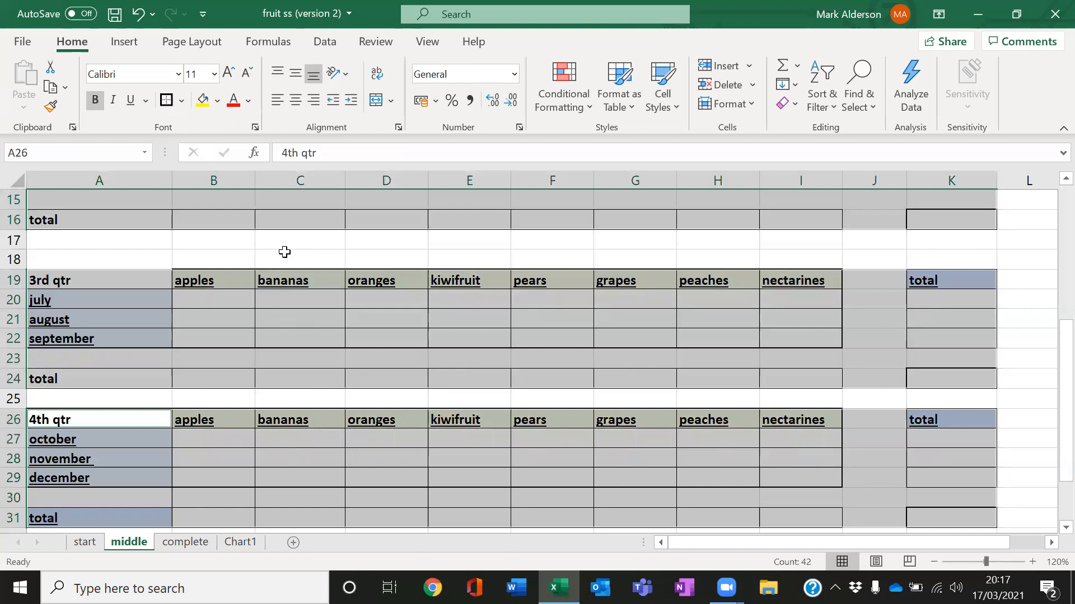
scroll(455, 407, "up", 1)
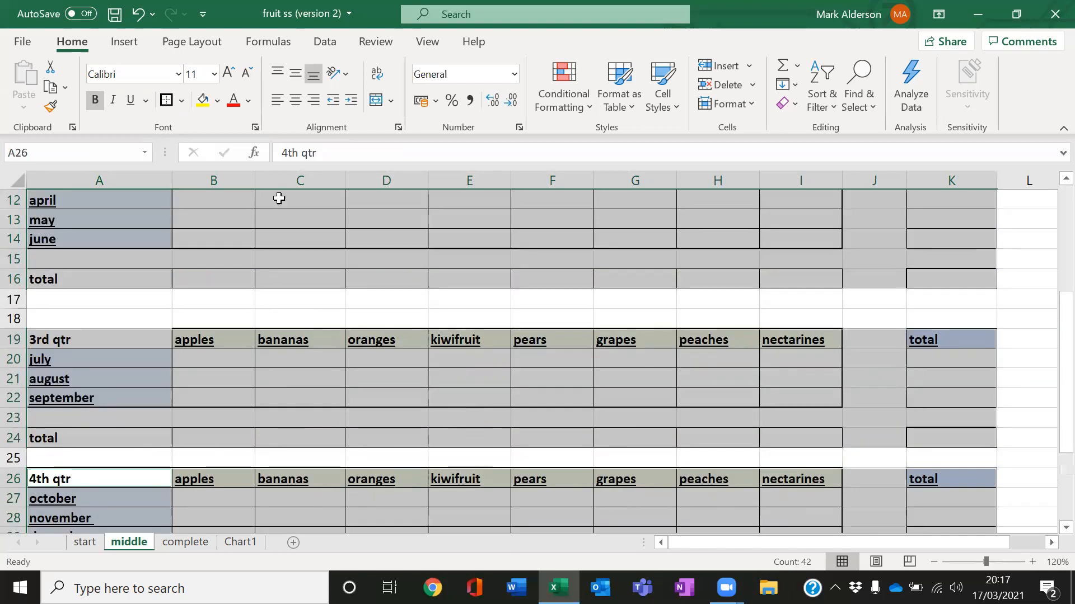
left_click(163, 102)
left_click(326, 318)
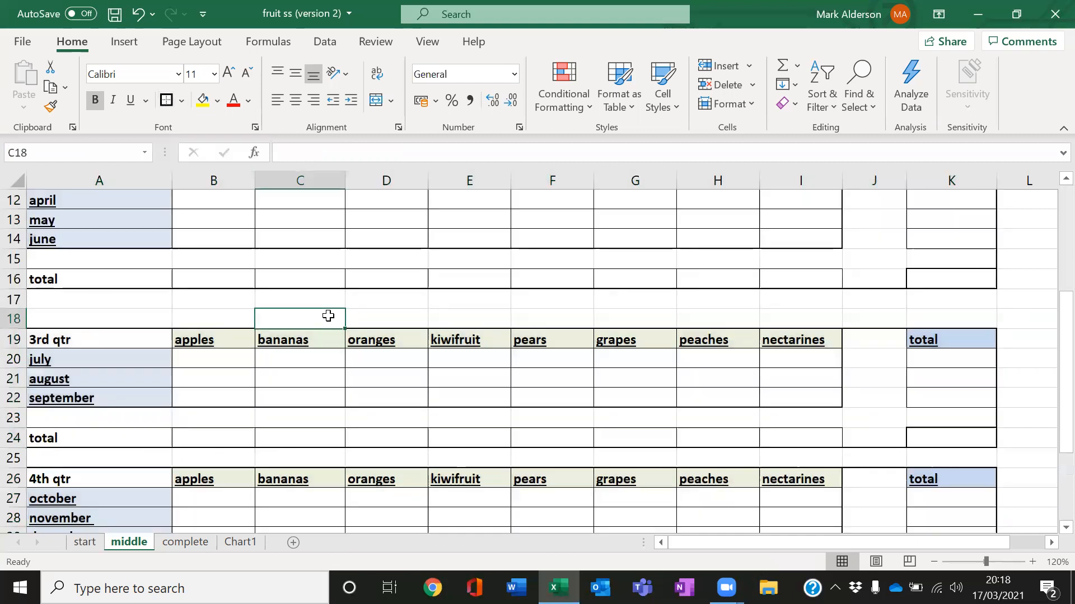
Step: Examine the outside borders and the row spacing of the four quarterly tables
scroll(671, 347, "down", 2)
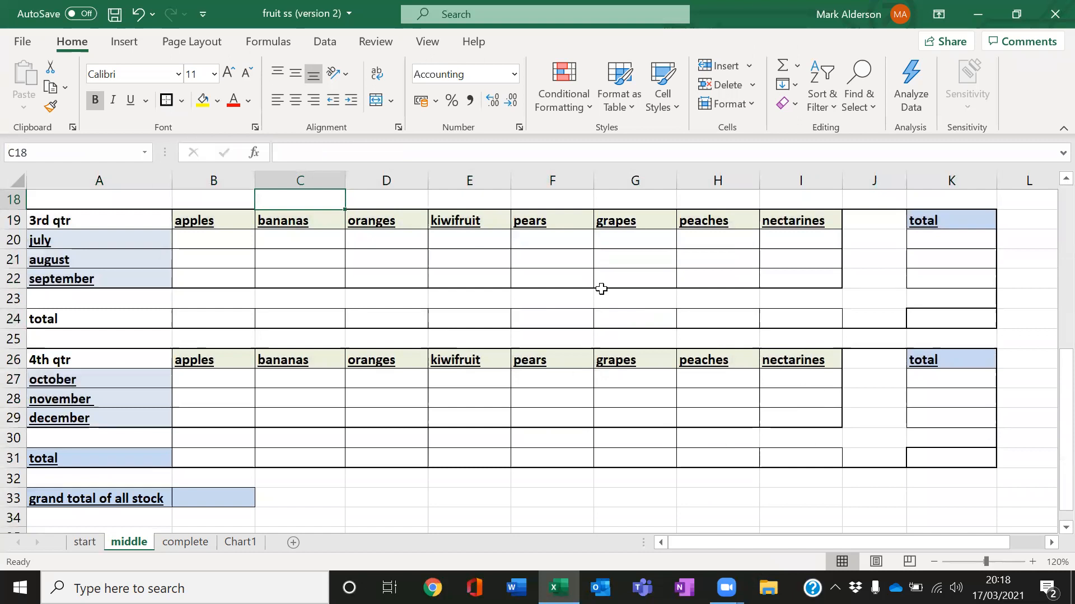
scroll(448, 347, "up", 3)
scroll(240, 350, "up", 2)
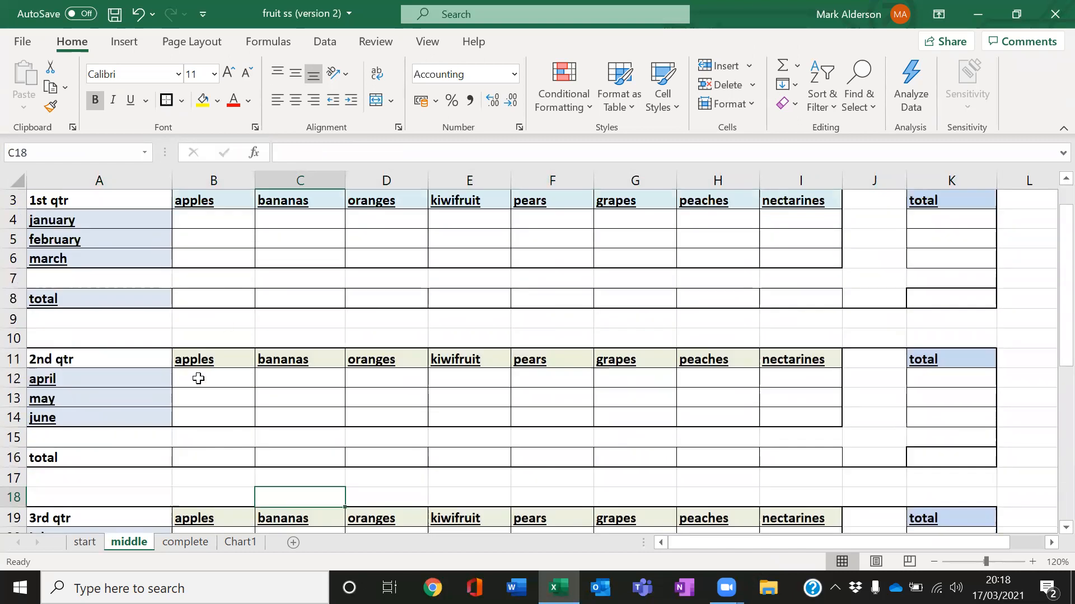
scroll(250, 378, "down", 1)
scroll(250, 378, "down", 2)
scroll(251, 378, "up", 3)
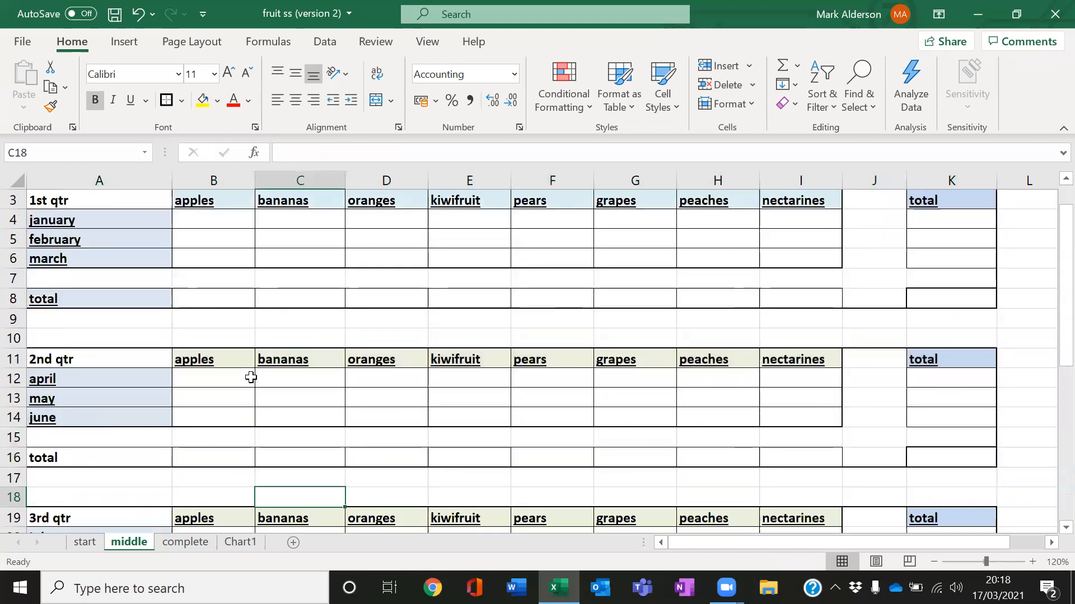
left_click(121, 235)
scroll(104, 411, "down", 2)
left_click(121, 284)
scroll(492, 387, "up", 2)
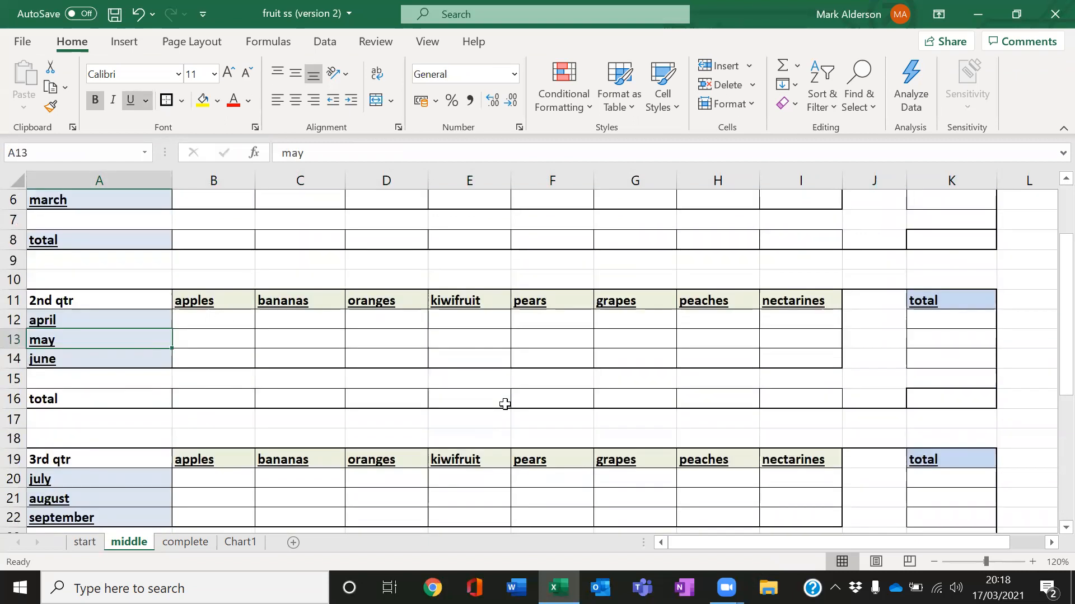
scroll(629, 448, "down", 5)
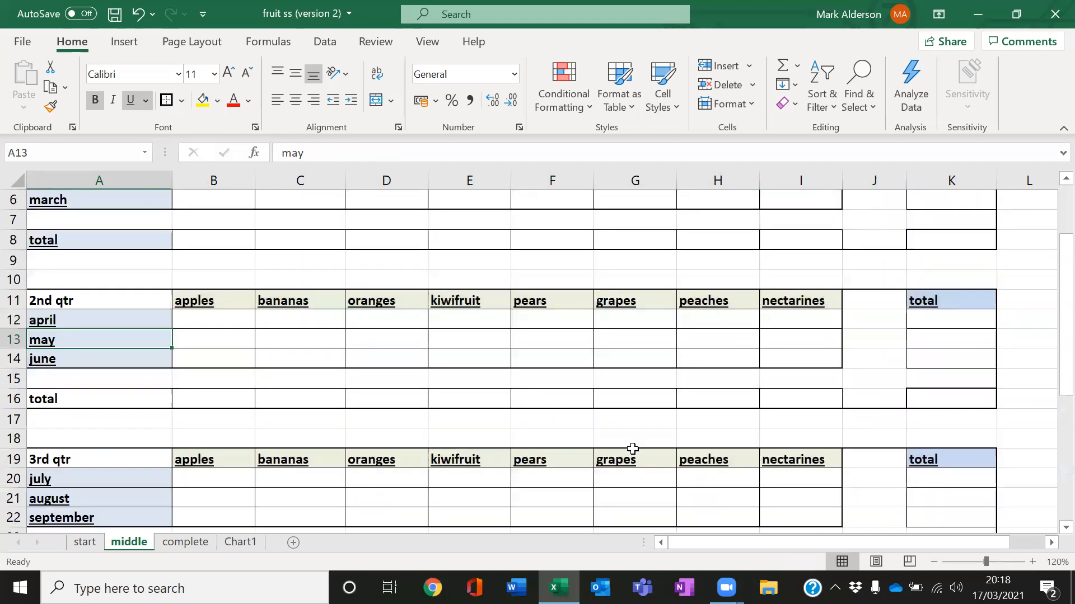
scroll(632, 448, "down", 1)
scroll(633, 449, "up", 5)
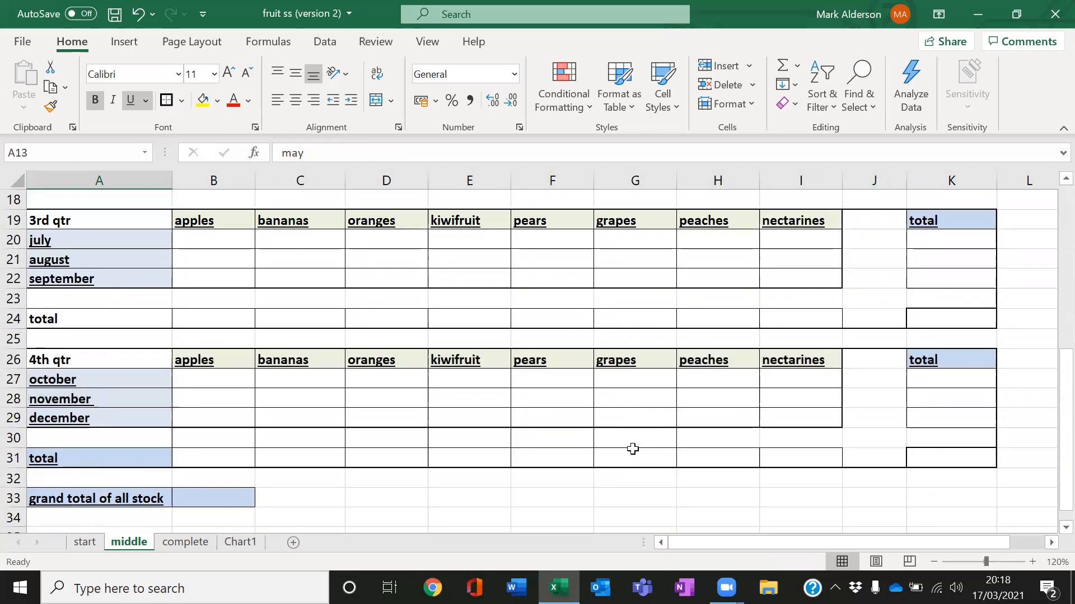
scroll(633, 449, "up", 1)
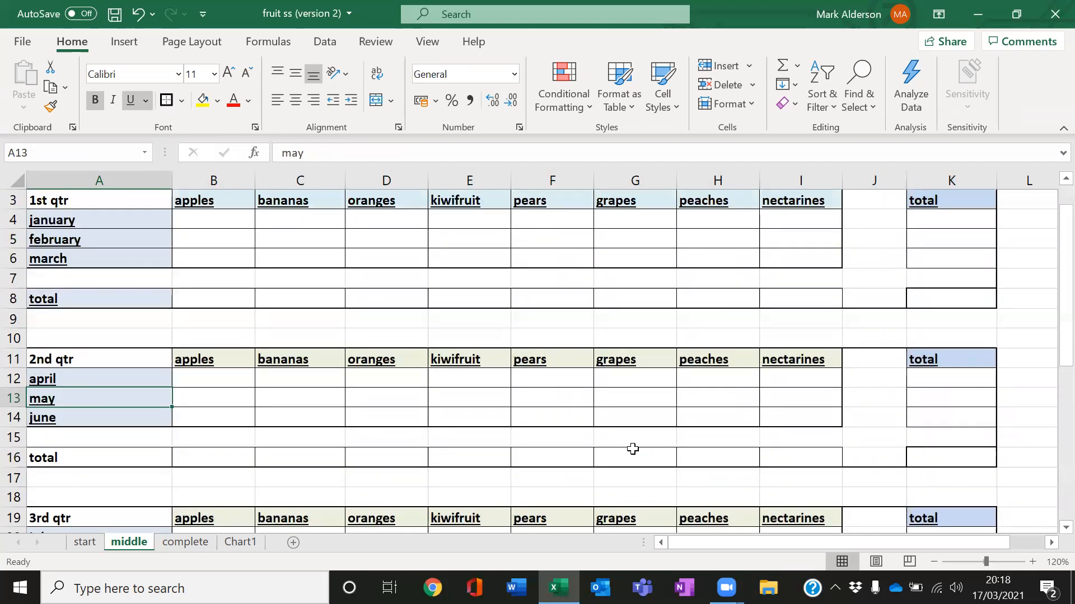
scroll(649, 429, "down", 1)
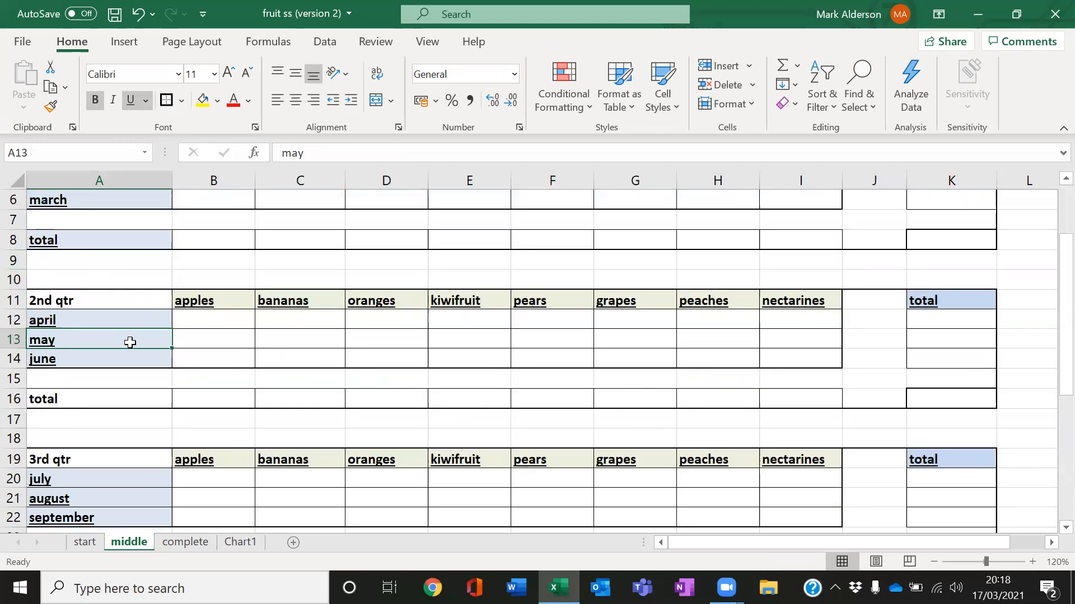
scroll(130, 343, "down", 1)
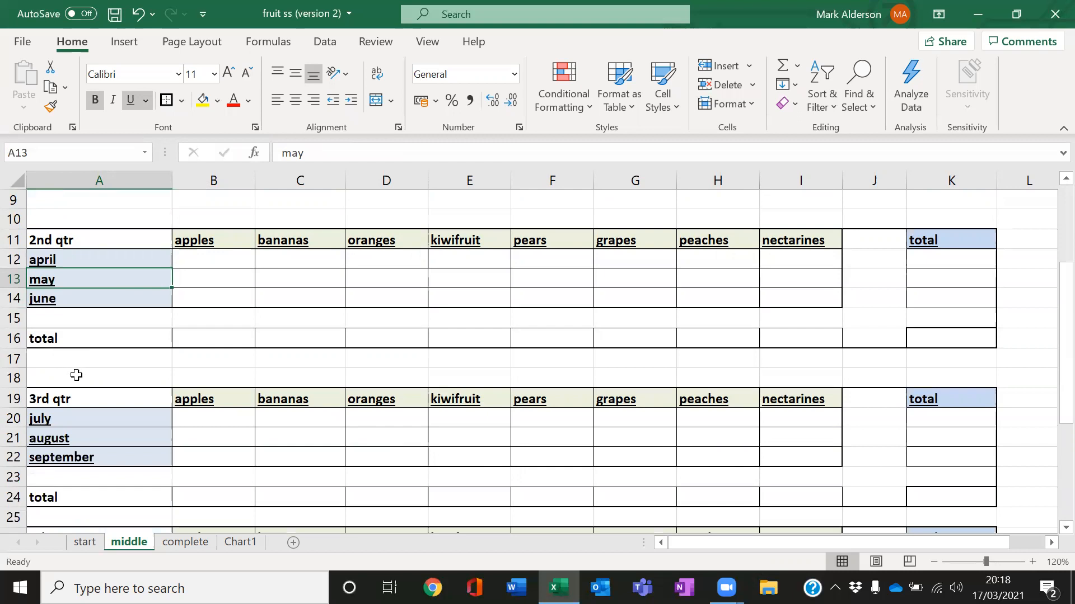
Step: Insert one blank row at row 25, between the third- and fourth-quarter tables
scroll(199, 365, "down", 2)
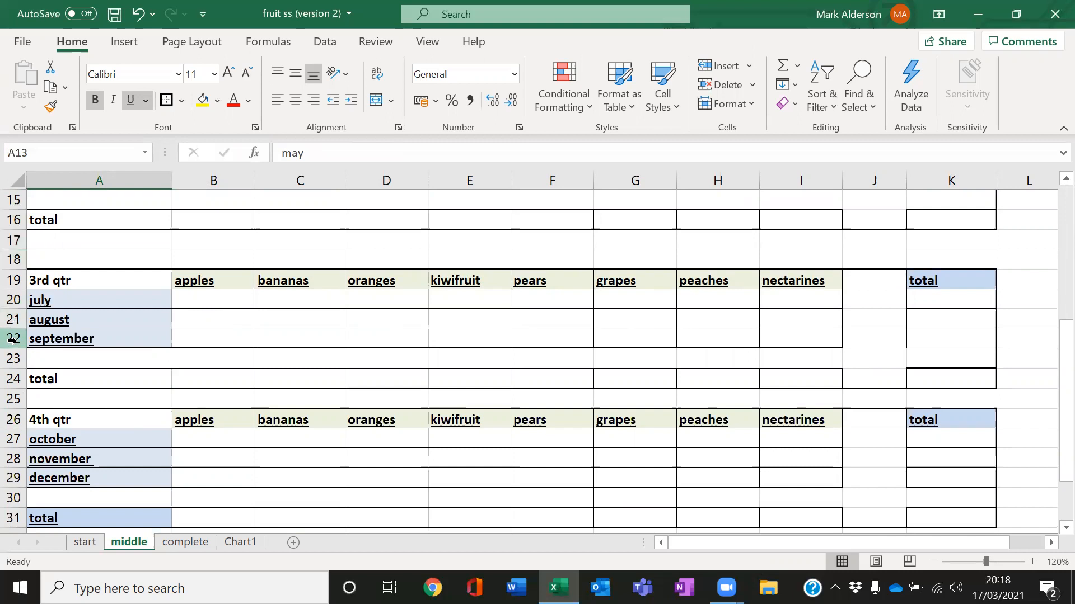
left_click(12, 398)
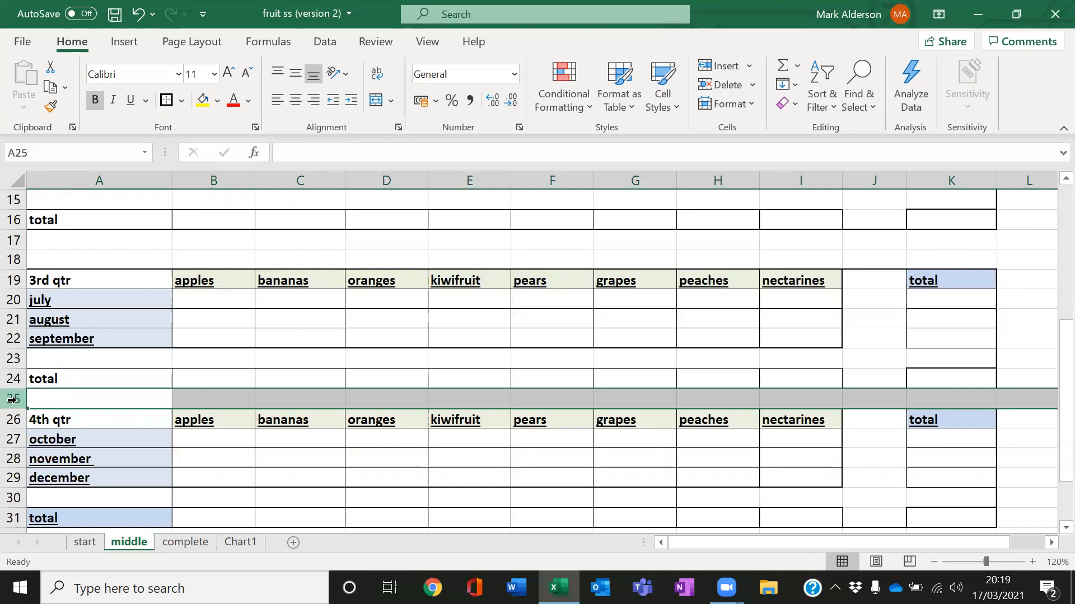
right_click(11, 400)
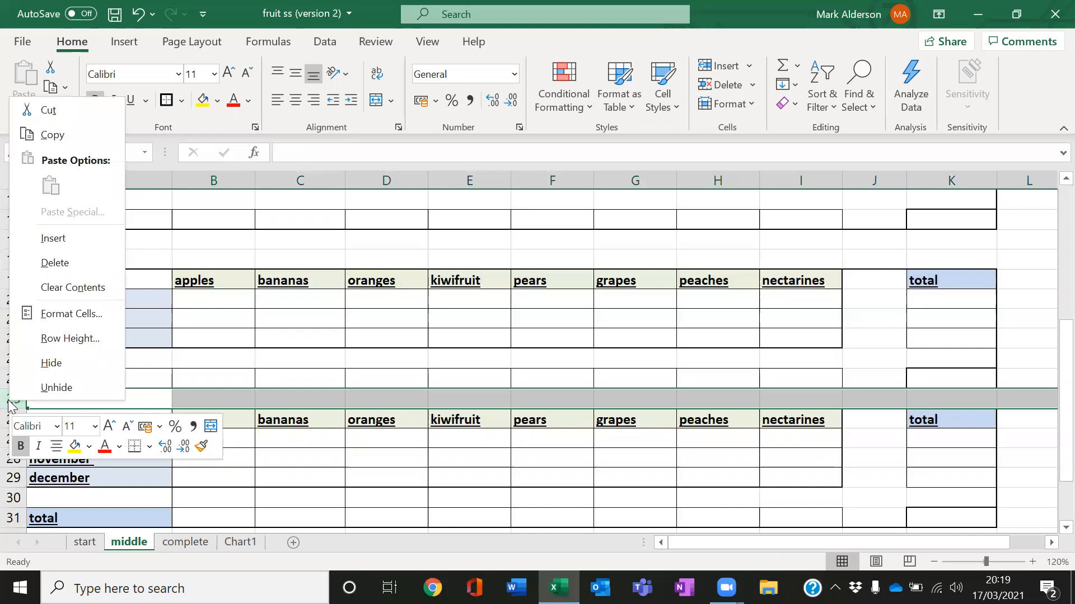
left_click(48, 238)
left_click(222, 412)
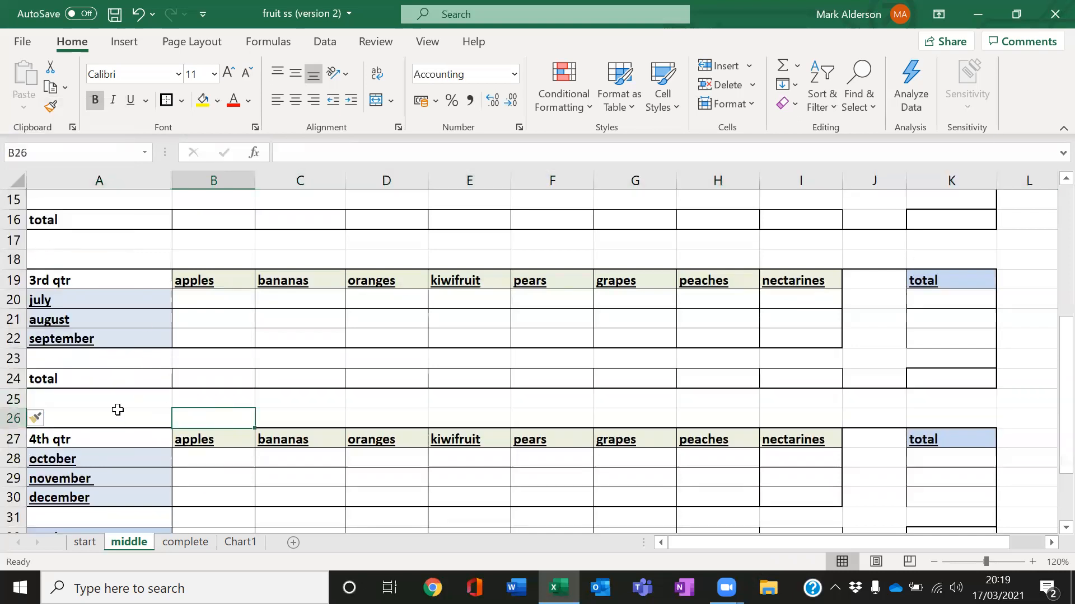
Step: Delete the blank row 25 below the third-quarter total row
left_click(14, 398)
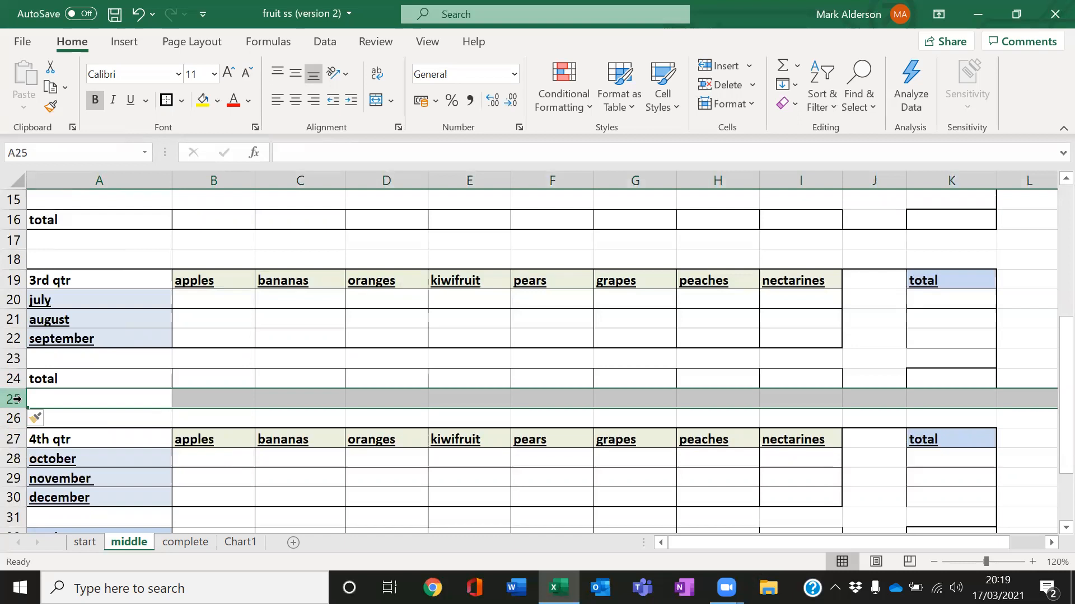
left_click(245, 396)
left_click(13, 398)
right_click(14, 398)
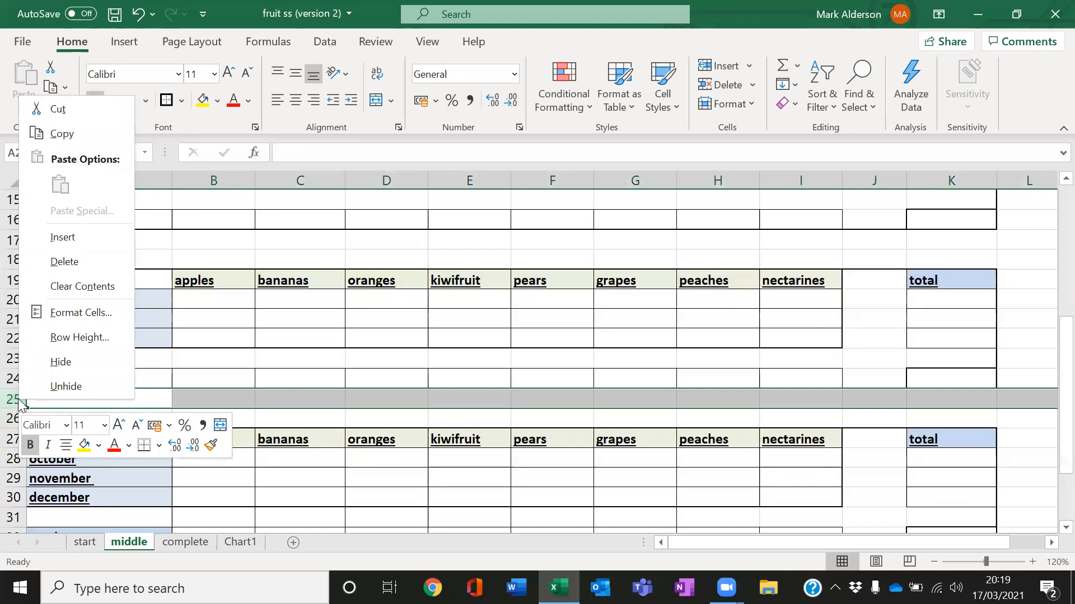
left_click(97, 262)
left_click(332, 375)
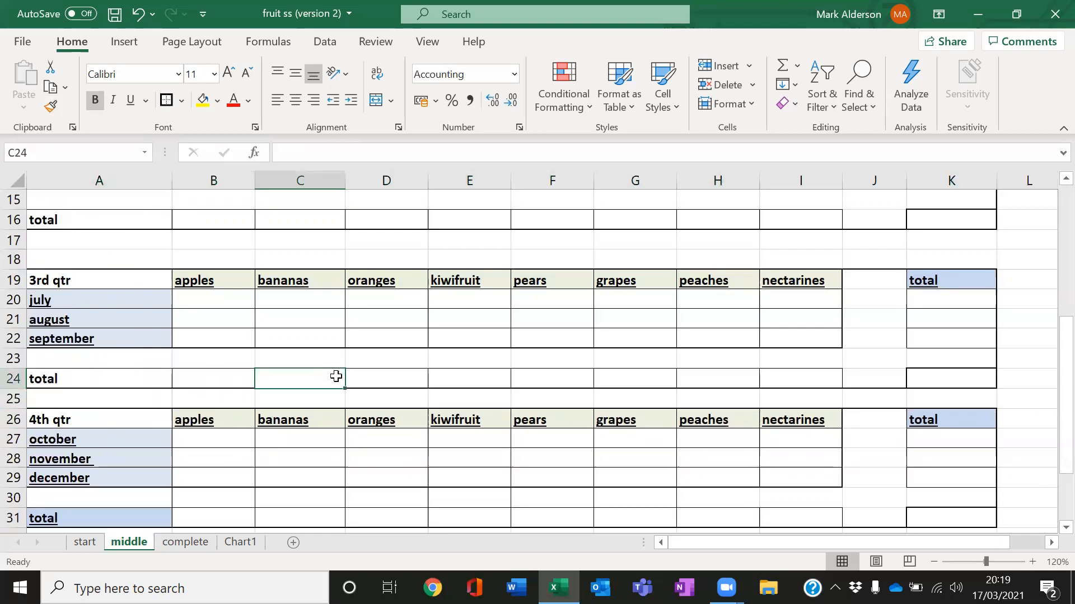
Step: Insert four blank rows at rows 25 to 28, above the fourth-quarter table
left_click(17, 400)
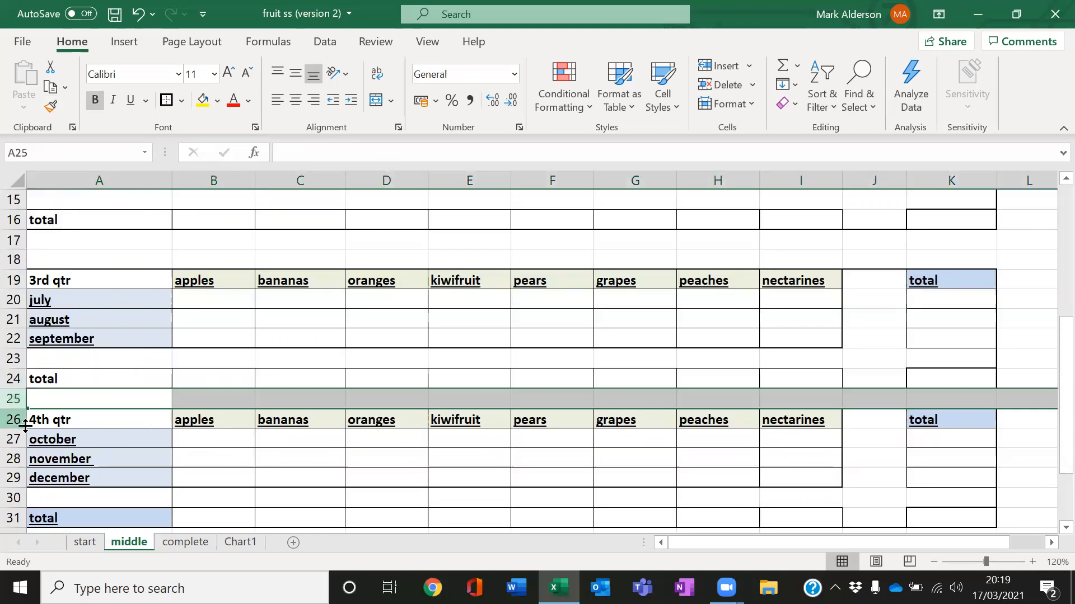
left_click(8, 398)
left_click_drag(9, 398, 9, 459)
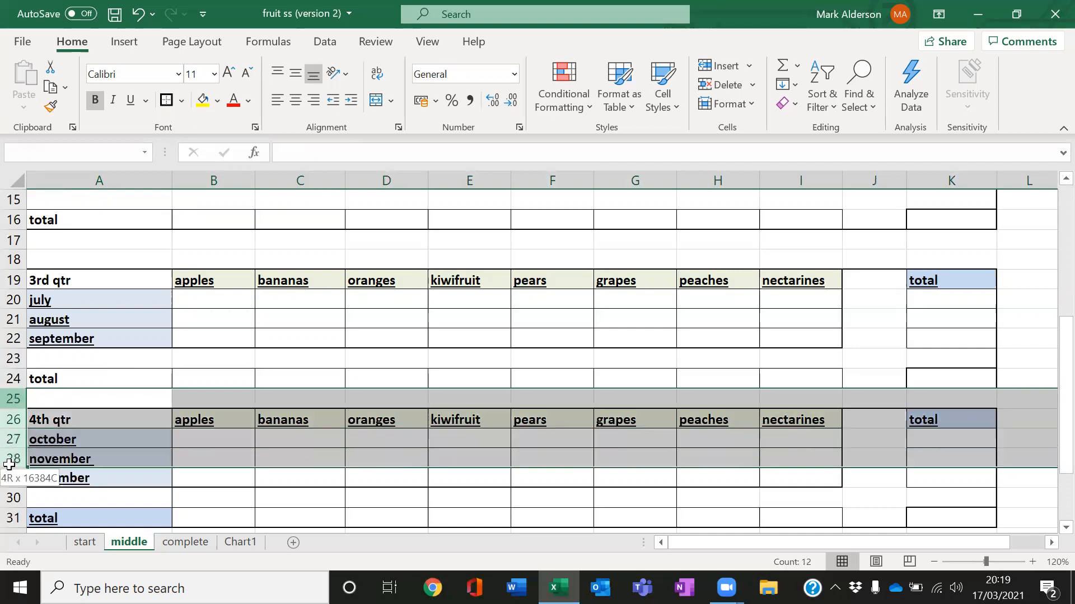
right_click(17, 401)
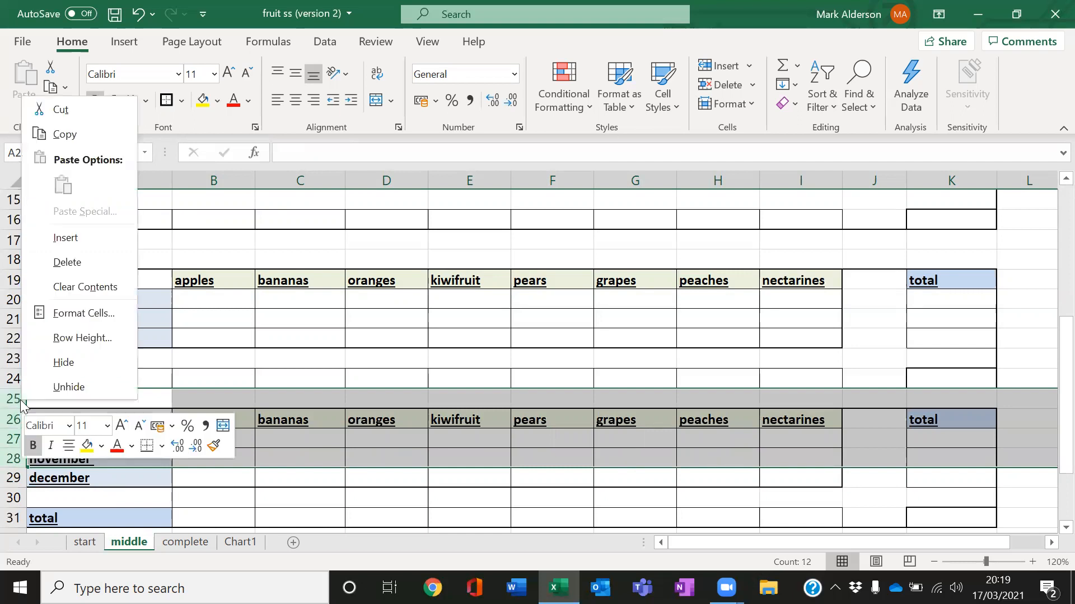
left_click(89, 238)
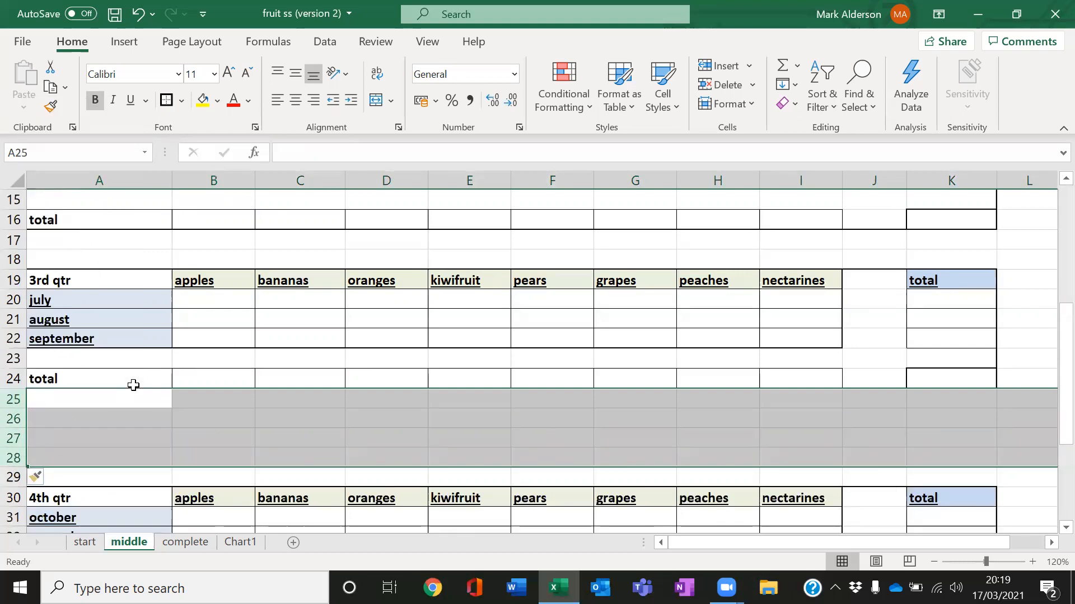
left_click(181, 413)
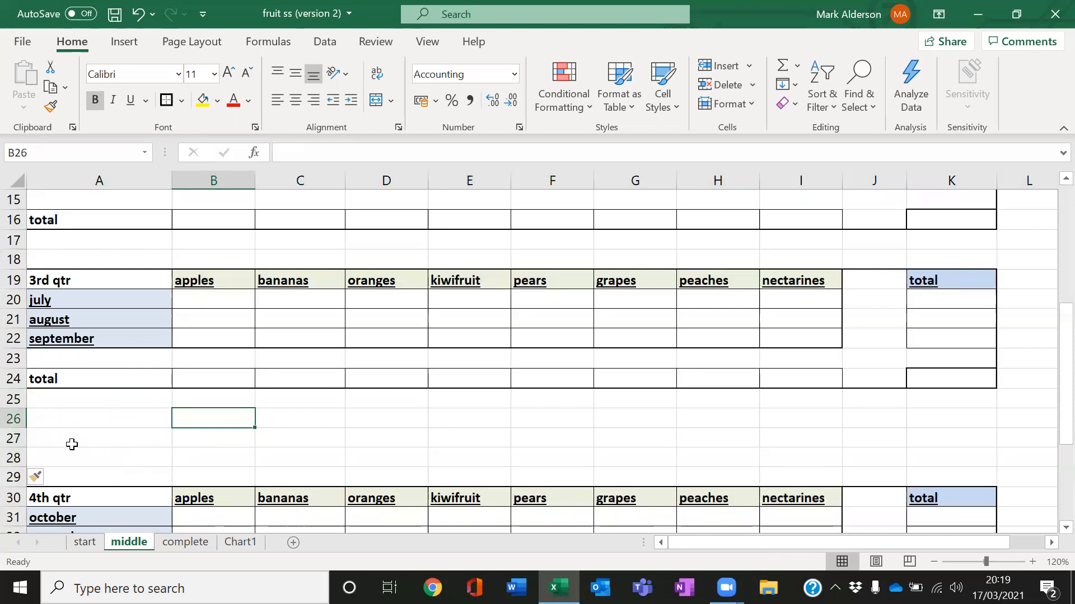
Step: Delete the three surplus blank rows 25 to 27 above the fourth-quarter table
left_click_drag(14, 398, 13, 439)
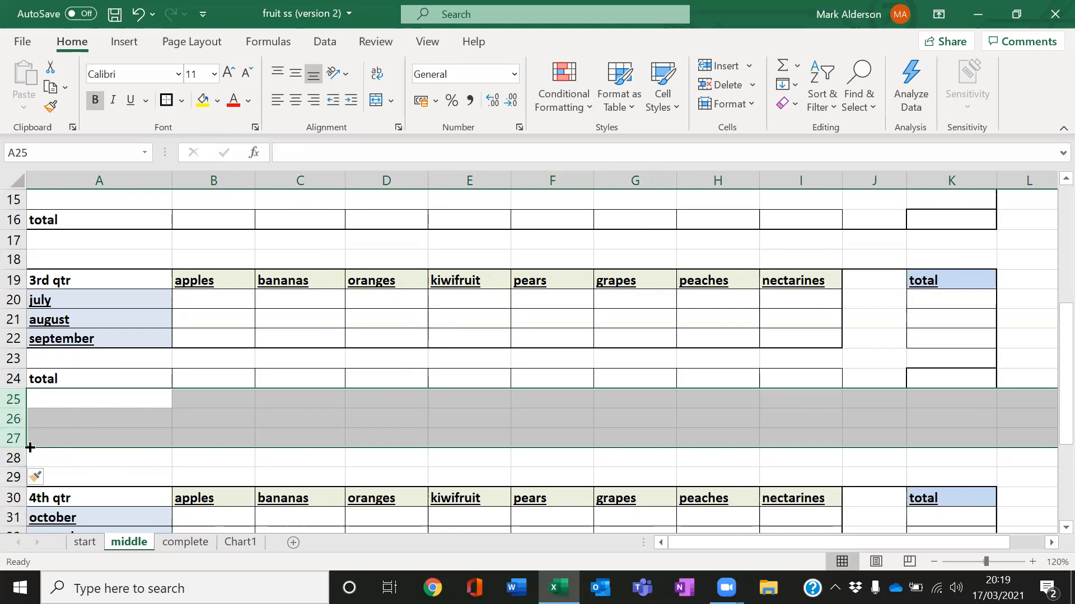
right_click(22, 423)
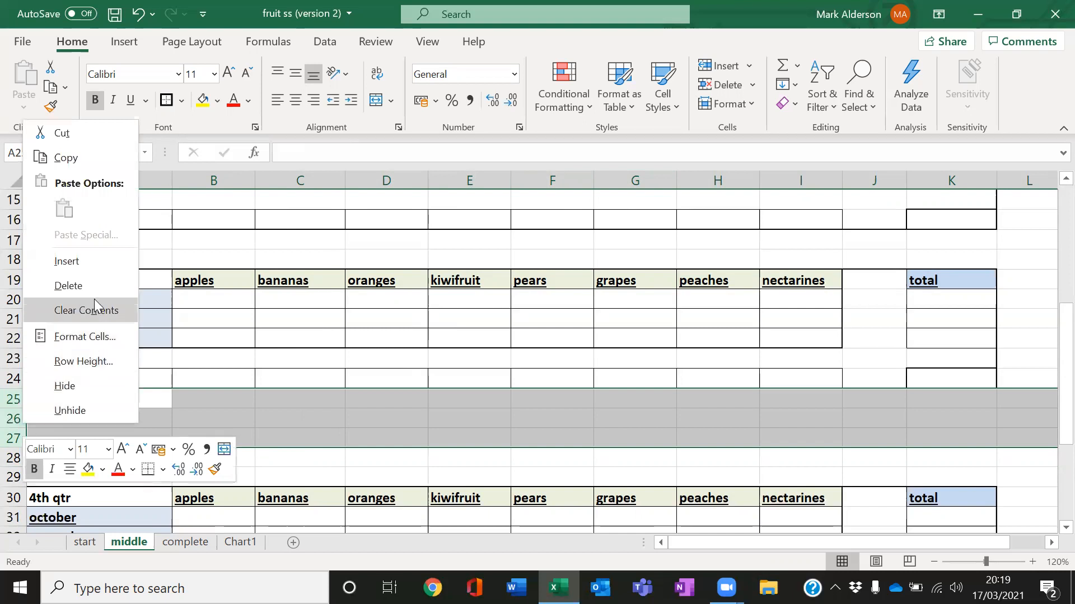
left_click(90, 285)
left_click(302, 404)
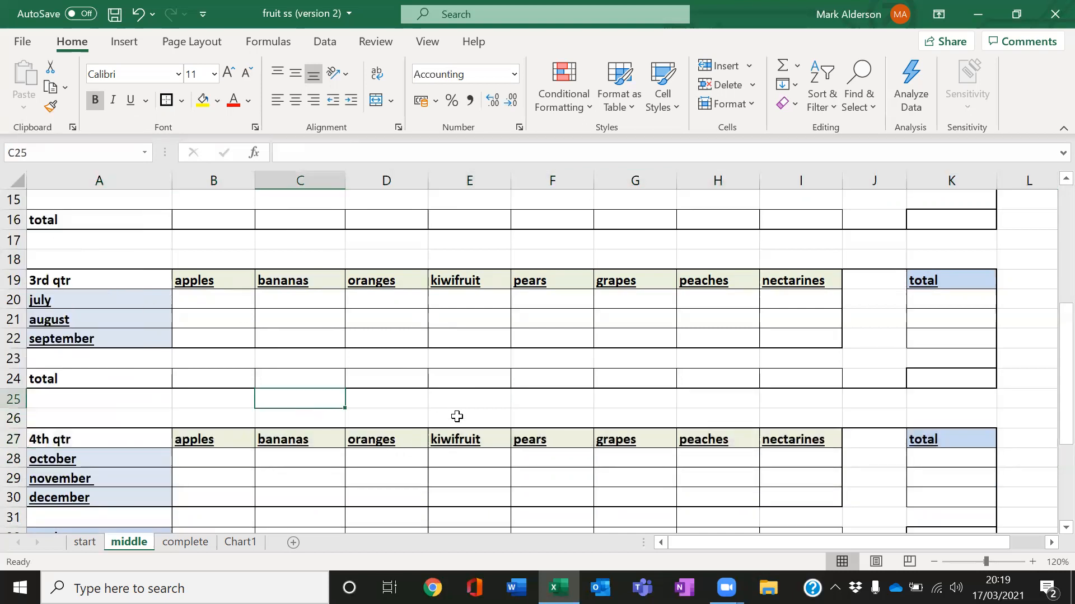
Step: Check the spacing and borders of all the quarterly tables on the middle sheet, and open the complete sheet
scroll(457, 416, "up", 4)
scroll(456, 416, "down", 4)
scroll(456, 416, "down", 1)
left_click(426, 342)
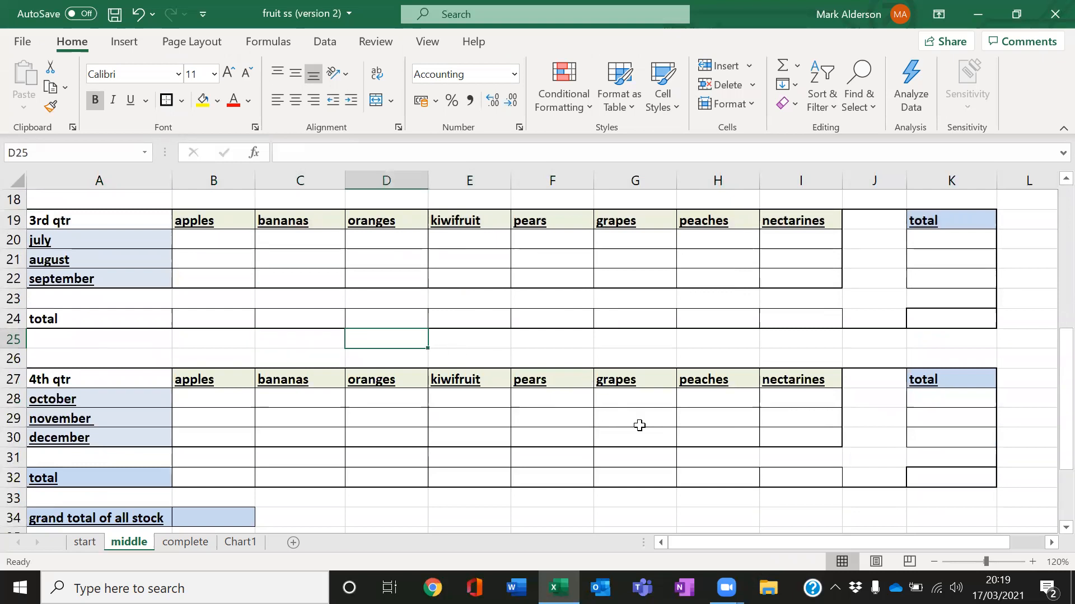
scroll(639, 426, "down", 1)
scroll(639, 425, "down", 1)
scroll(639, 425, "up", 2)
scroll(640, 426, "up", 6)
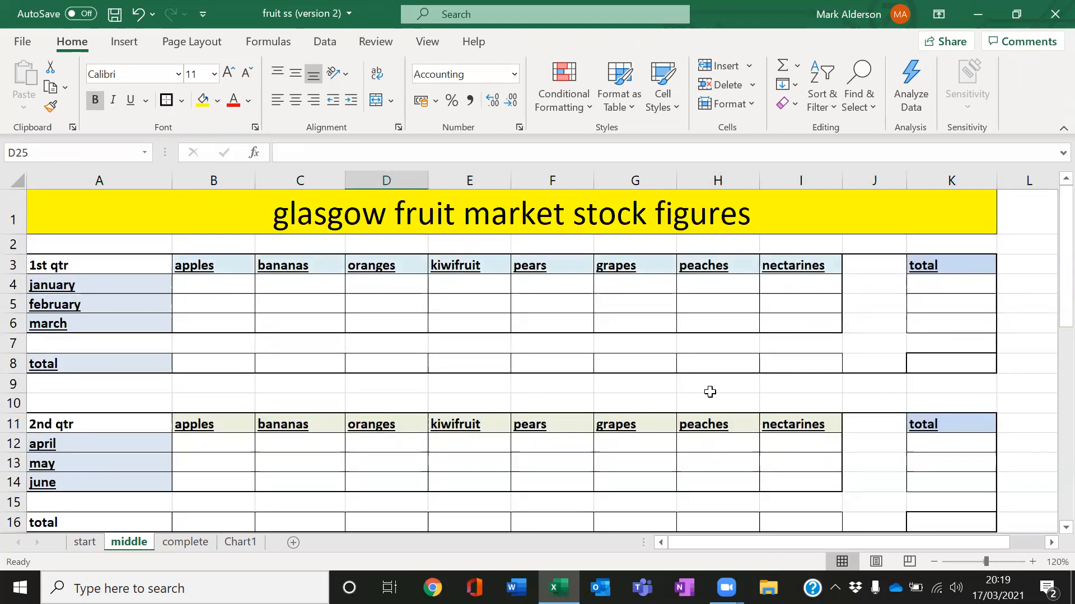
left_click(187, 543)
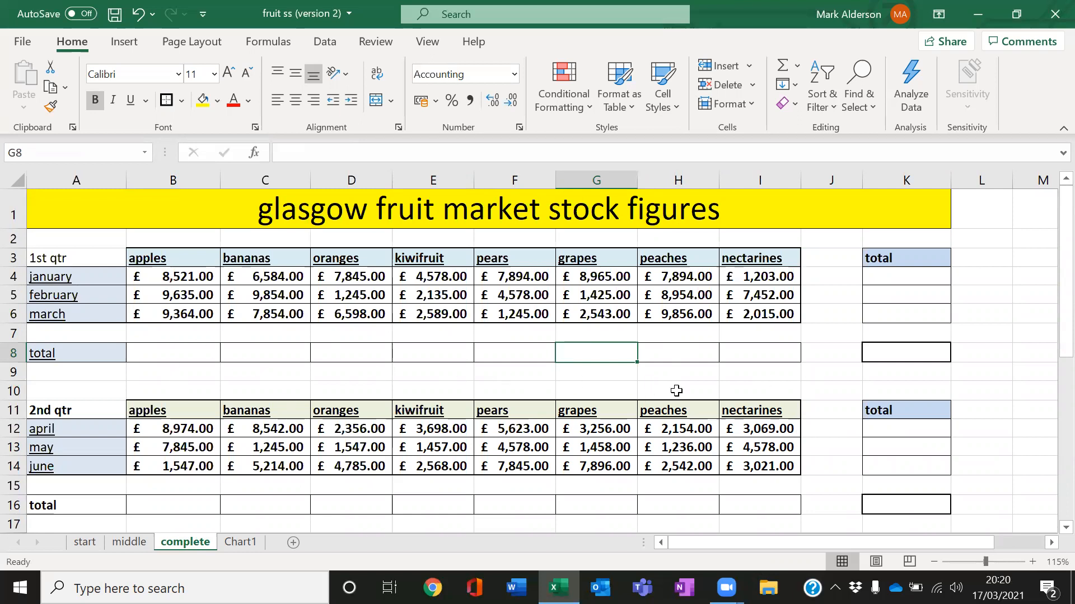
Step: Total the first-quarter apples figures in cell B8 with a manually written SUM formula over B4:B6
left_click_drag(1051, 261, 1048, 405)
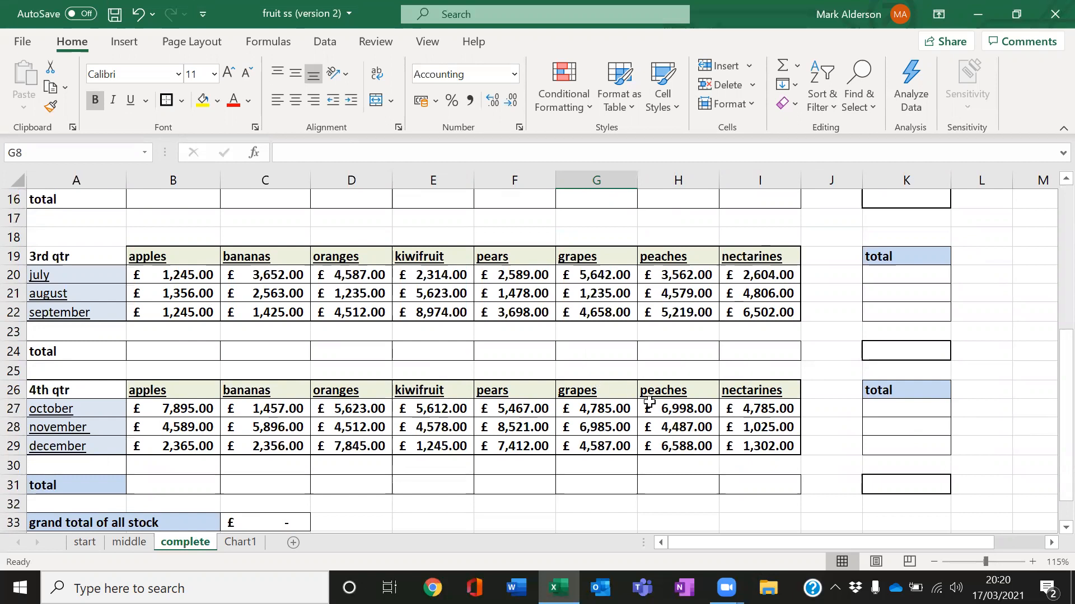
scroll(648, 401, "up", 5)
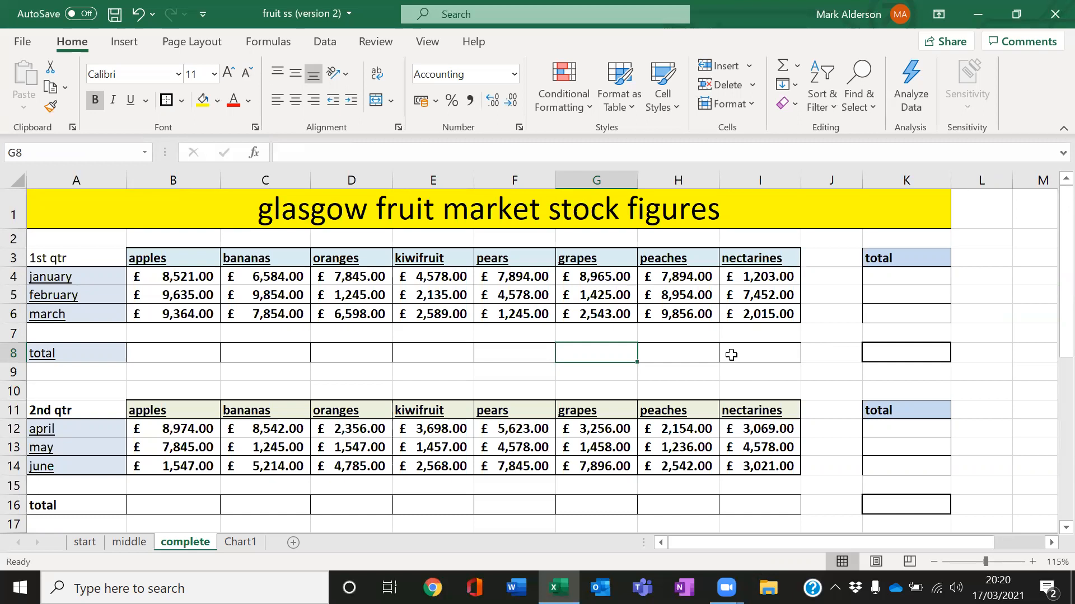
left_click(208, 353)
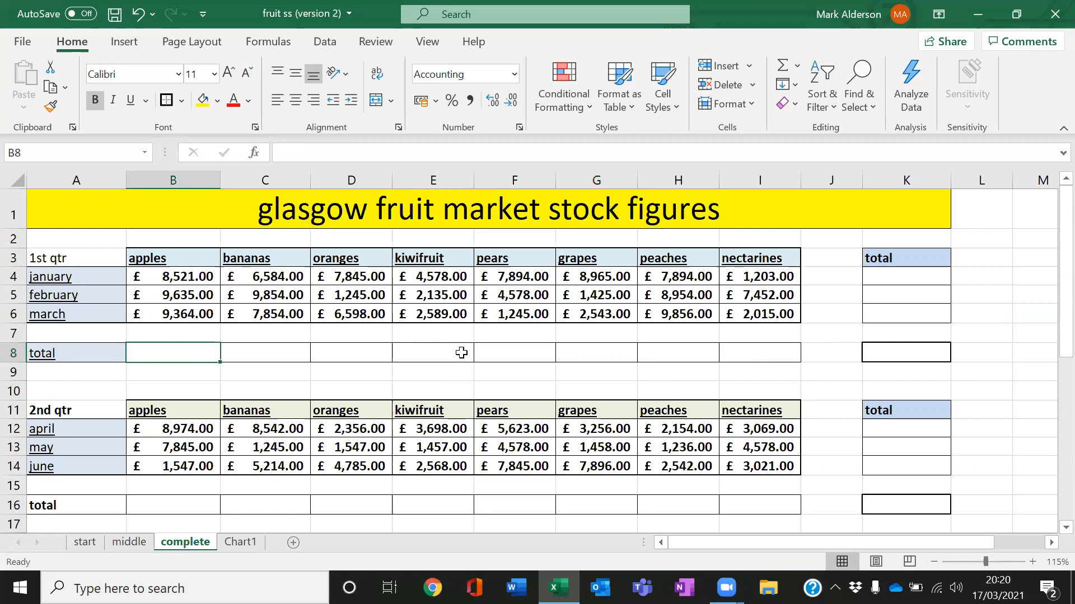
type("=sum(")
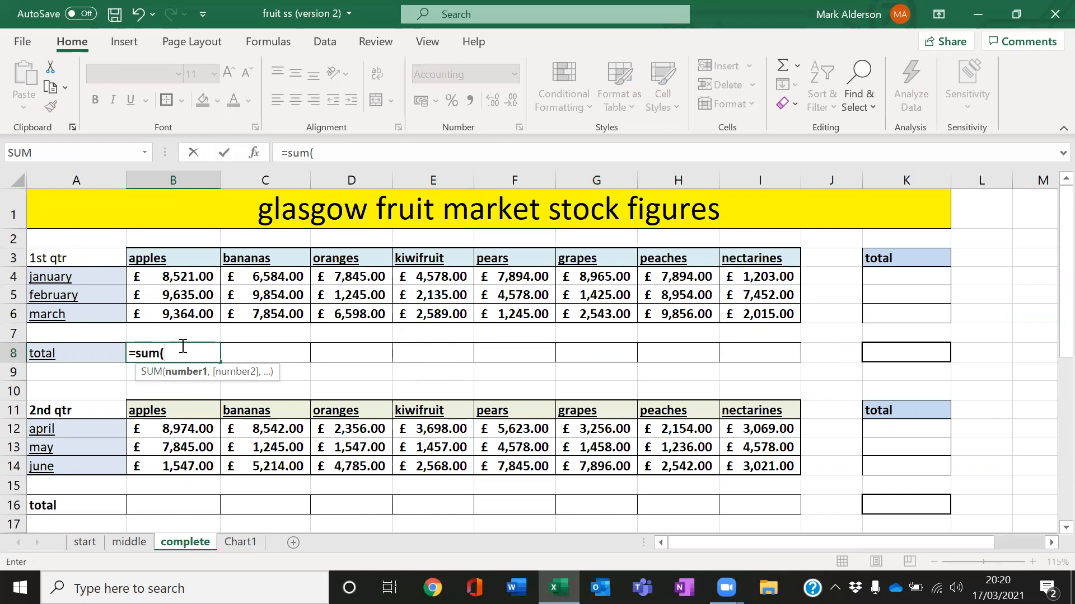
left_click_drag(187, 274, 184, 312)
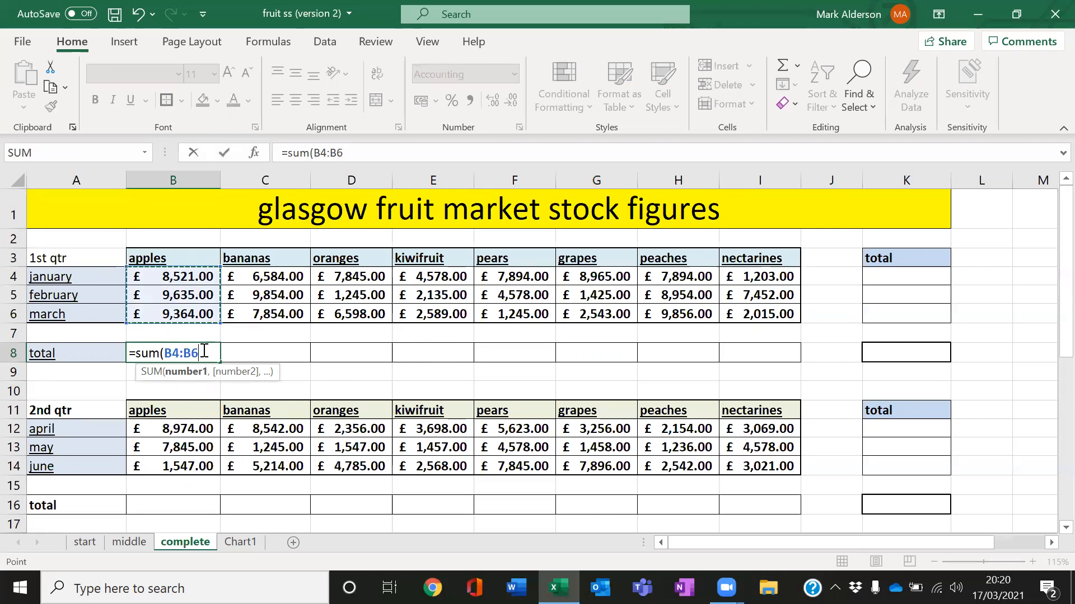
key("Return")
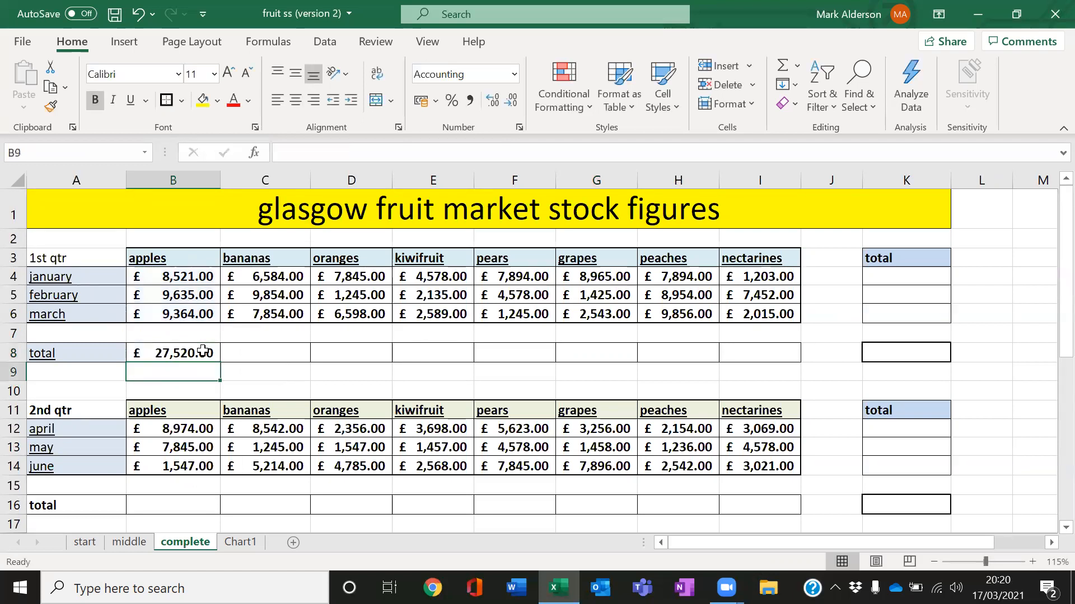
Step: Fill the apples total formula from B8 across the first-quarter total row to the nectarines column
left_click(210, 351)
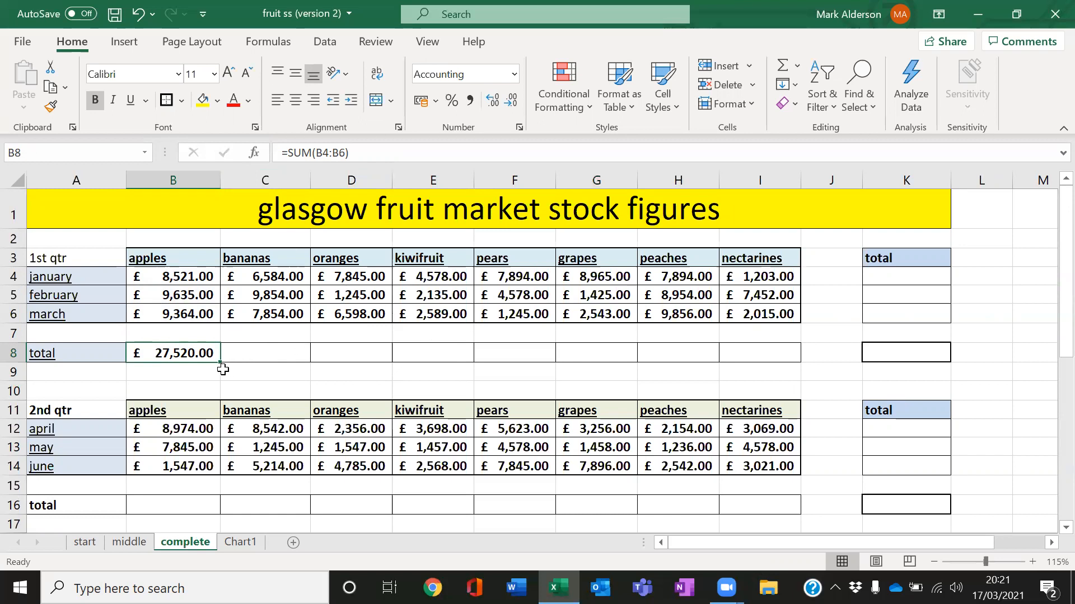
left_click_drag(221, 364, 756, 372)
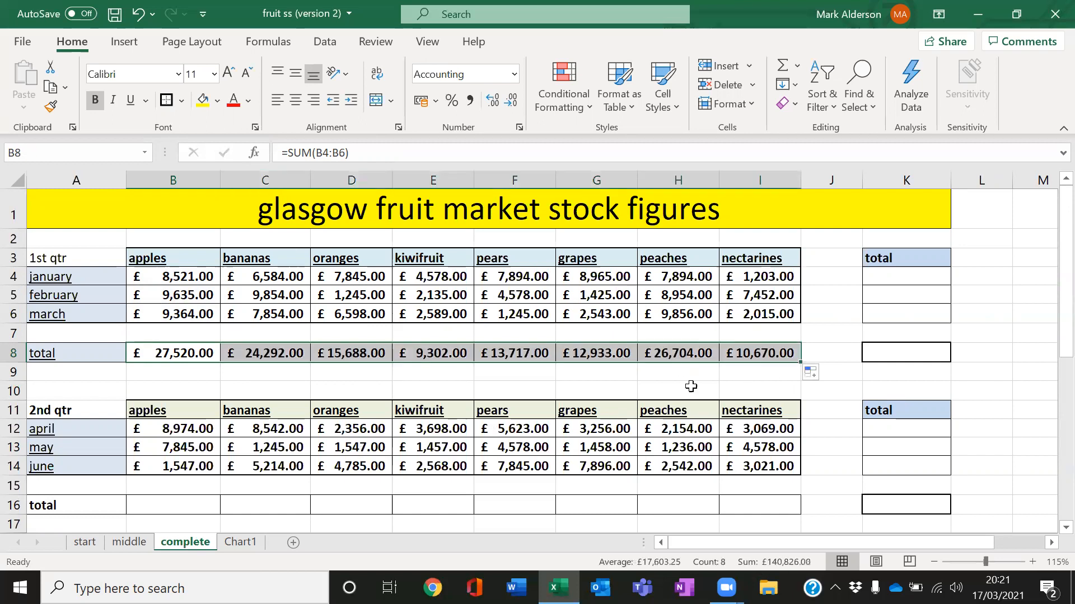
left_click(301, 375)
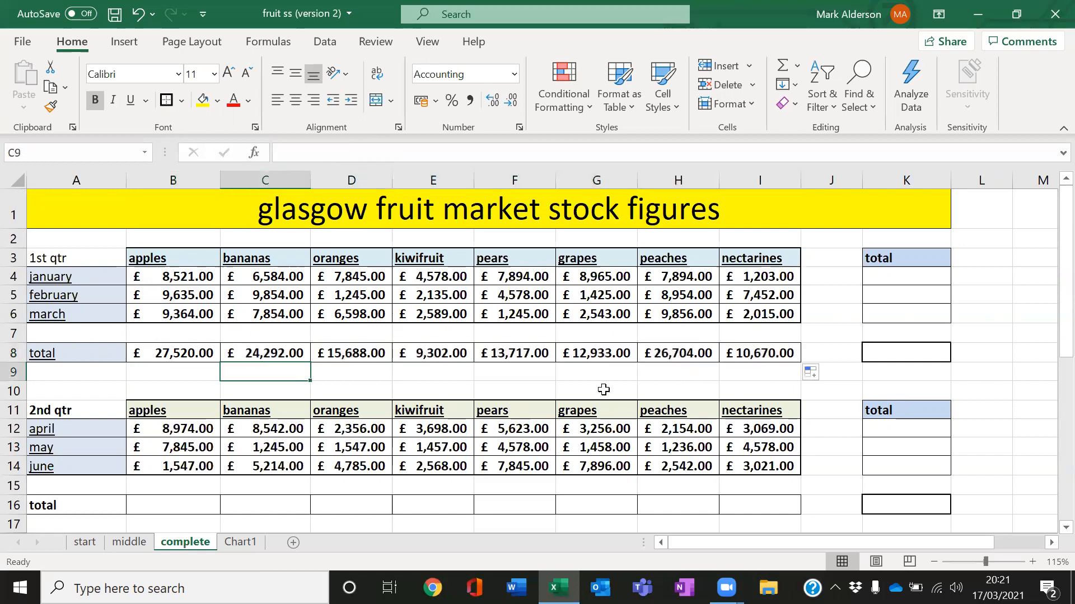
Step: Clear all the first-quarter fruit totals in B8:I8
left_click_drag(179, 352, 743, 352)
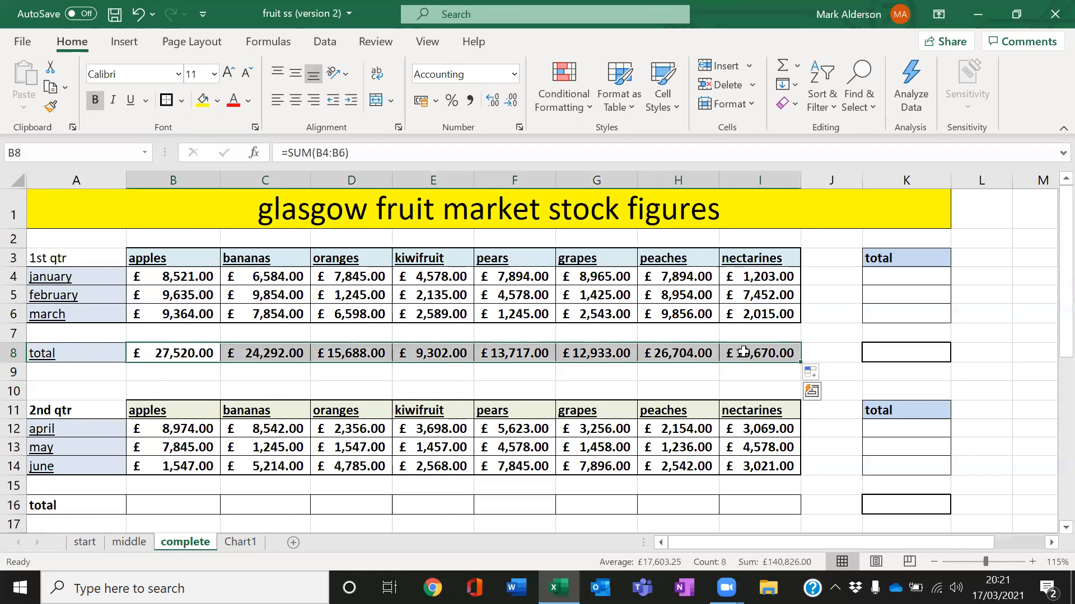
key("Delete")
left_click(386, 374)
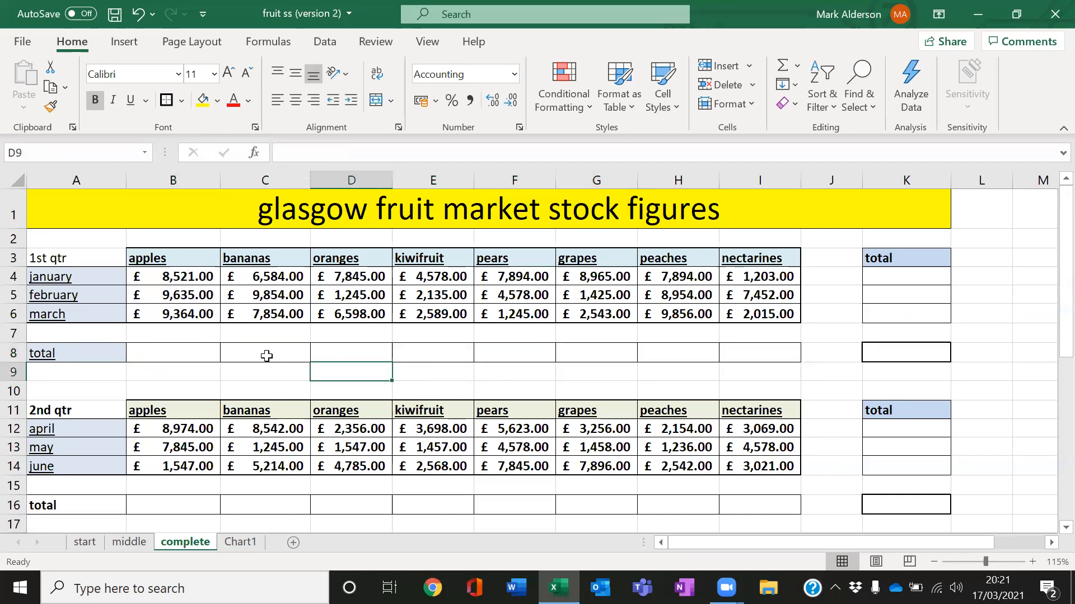
Step: Use AutoSum in B8 to total the first-quarter apples, restricting the range to B4:B6
left_click(182, 356)
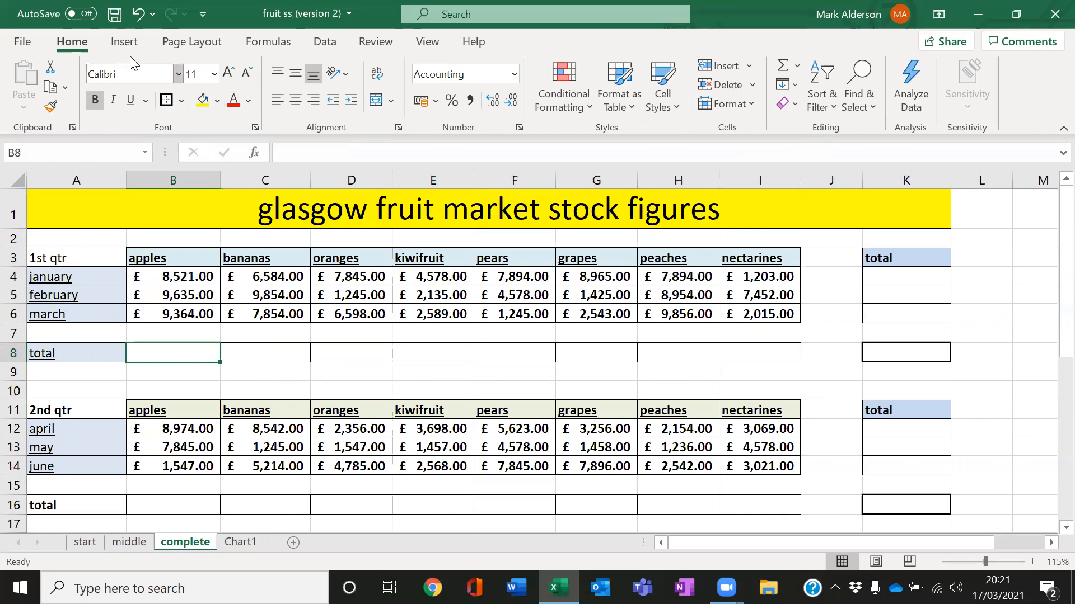
left_click(780, 68)
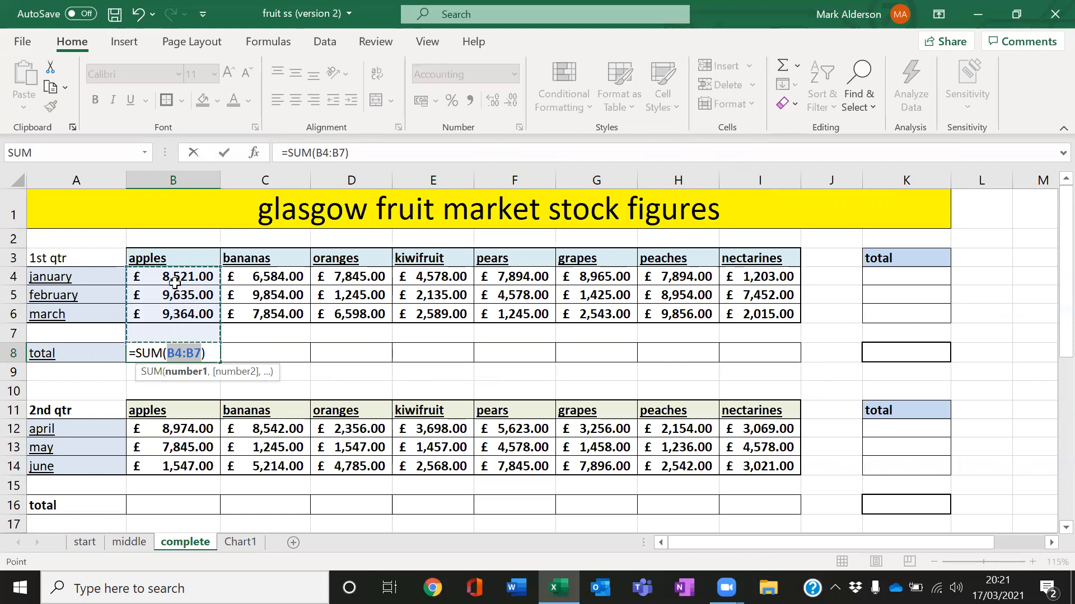
left_click_drag(176, 278, 173, 313)
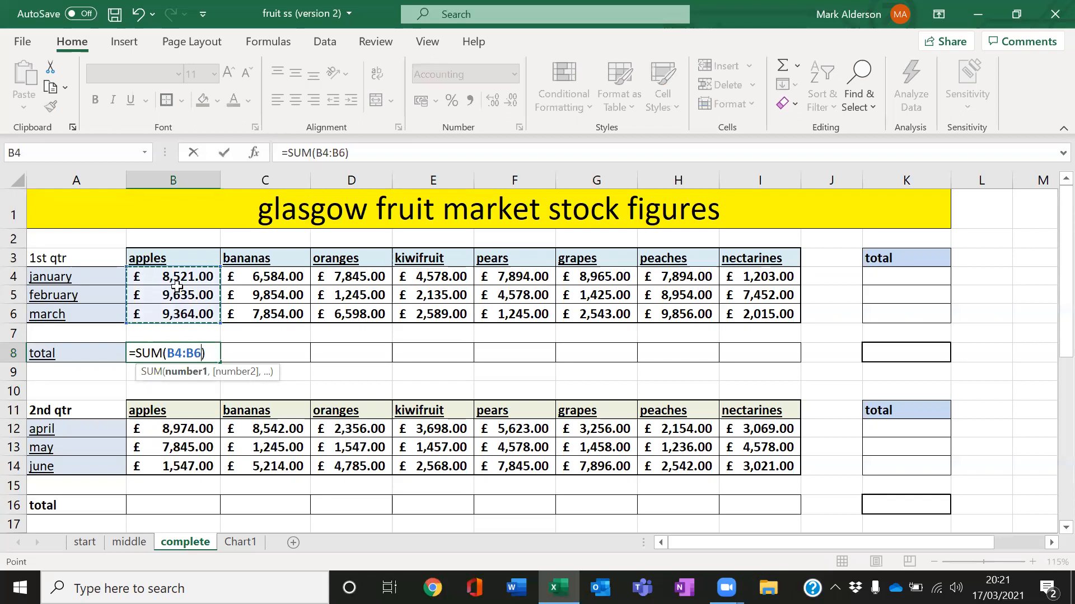
left_click_drag(177, 278, 174, 314)
left_click_drag(178, 266, 185, 298)
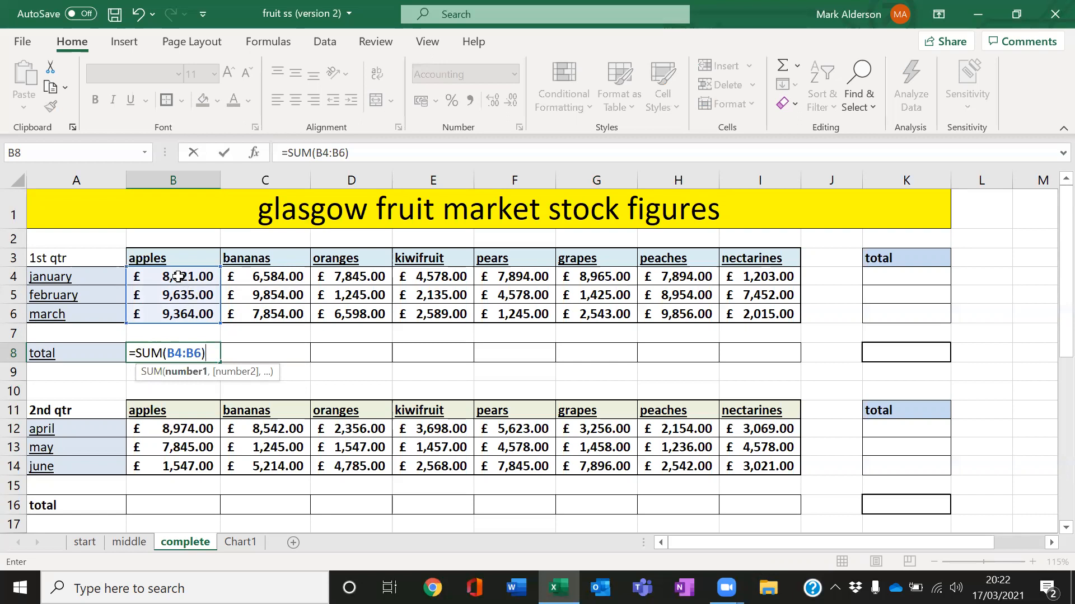
left_click_drag(177, 276, 177, 309)
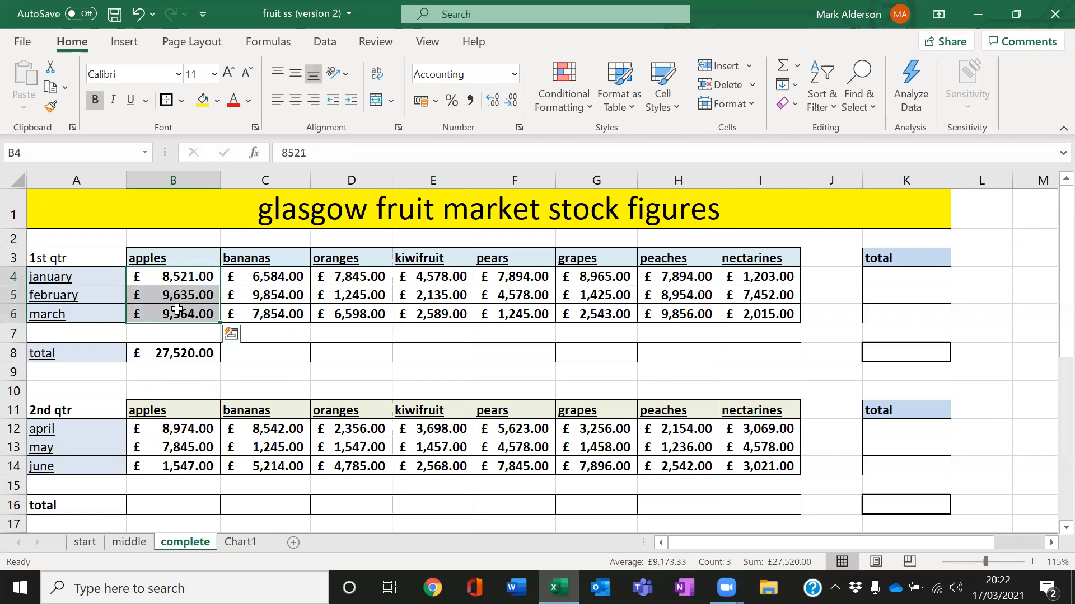
Step: Clear the first-quarter apples total from cell B8
left_click(216, 375)
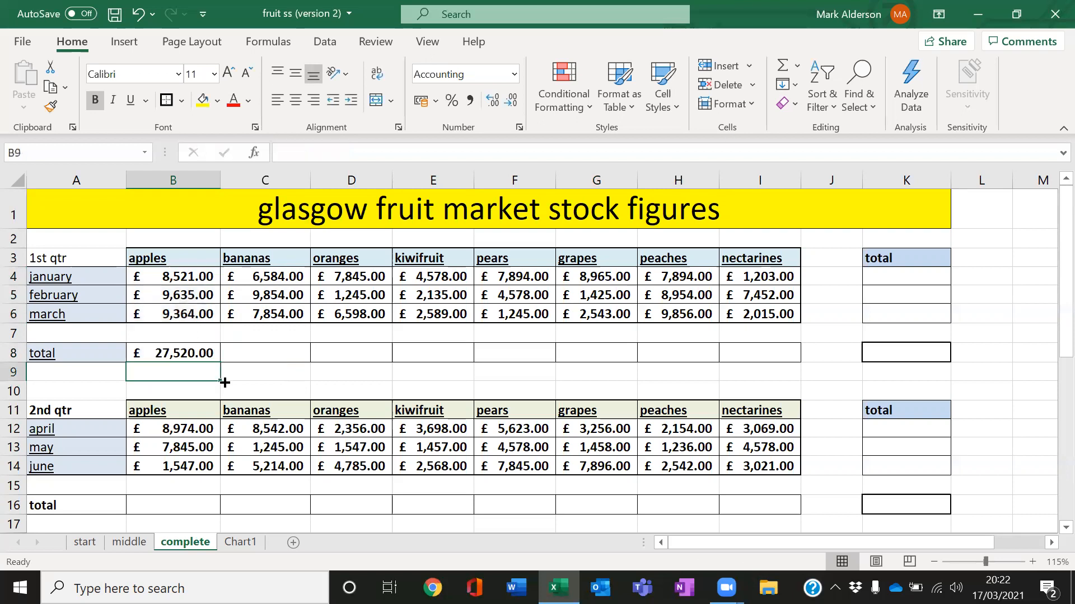
left_click(182, 348)
key("Delete")
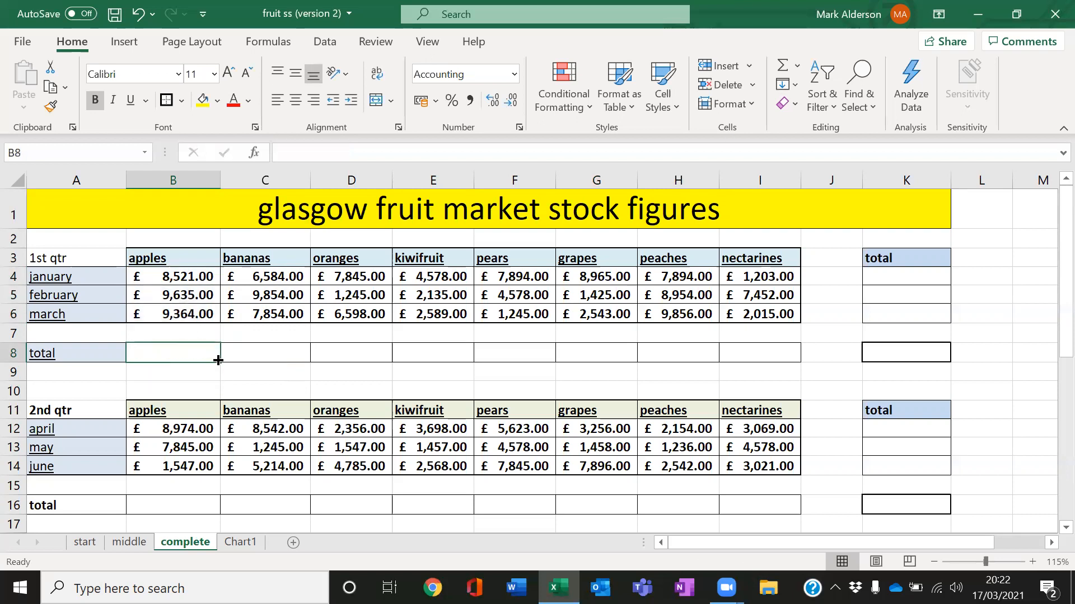
Step: Insert an AutoSum total for January to March apples in B8, using only the range B4:B6
left_click(313, 373)
left_click(163, 351)
left_click(782, 66)
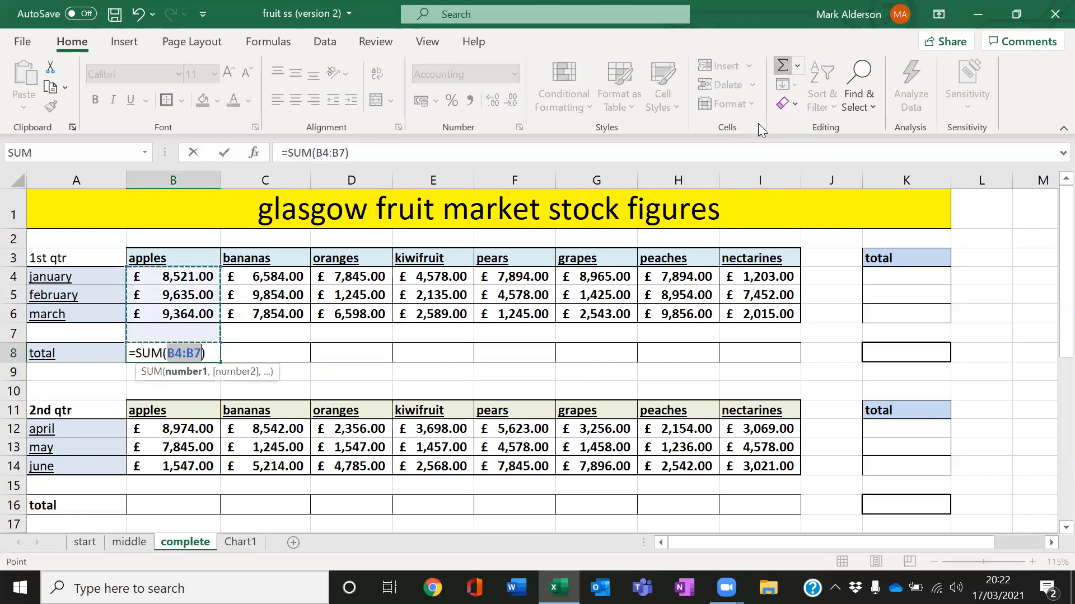
left_click_drag(170, 277, 170, 314)
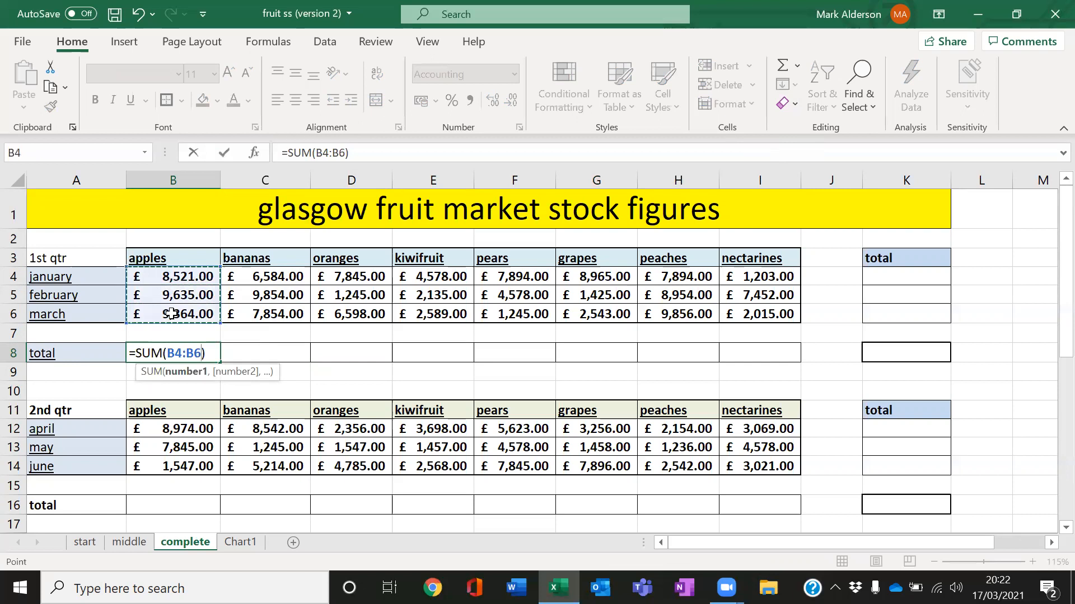
key("Return")
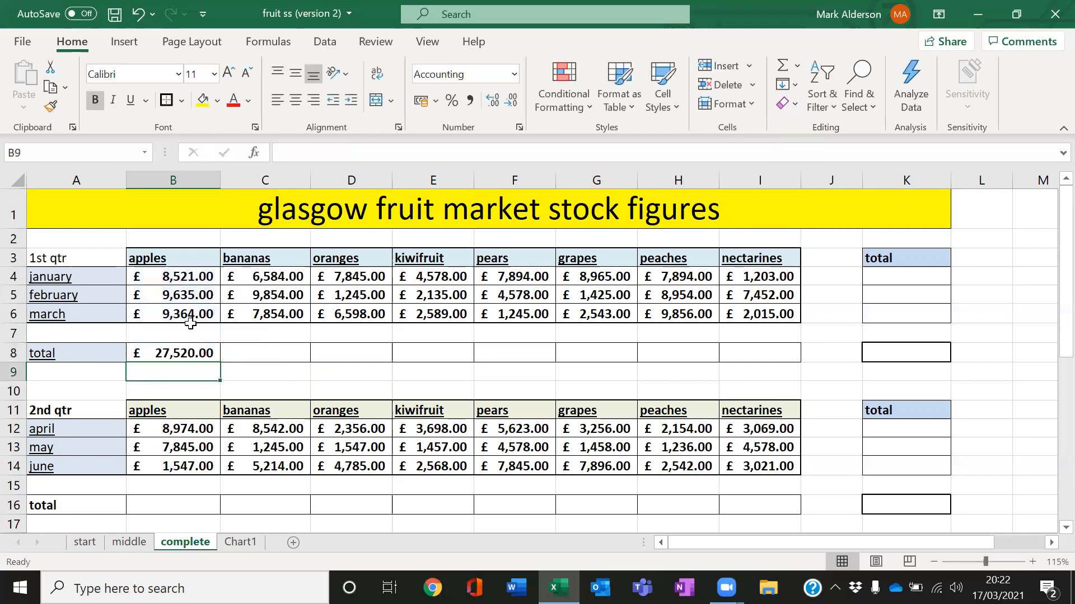
Step: Copy the B8 total formula across row 8 through the nectarines column and check the copied formulas
left_click(203, 355)
left_click_drag(223, 364, 784, 353)
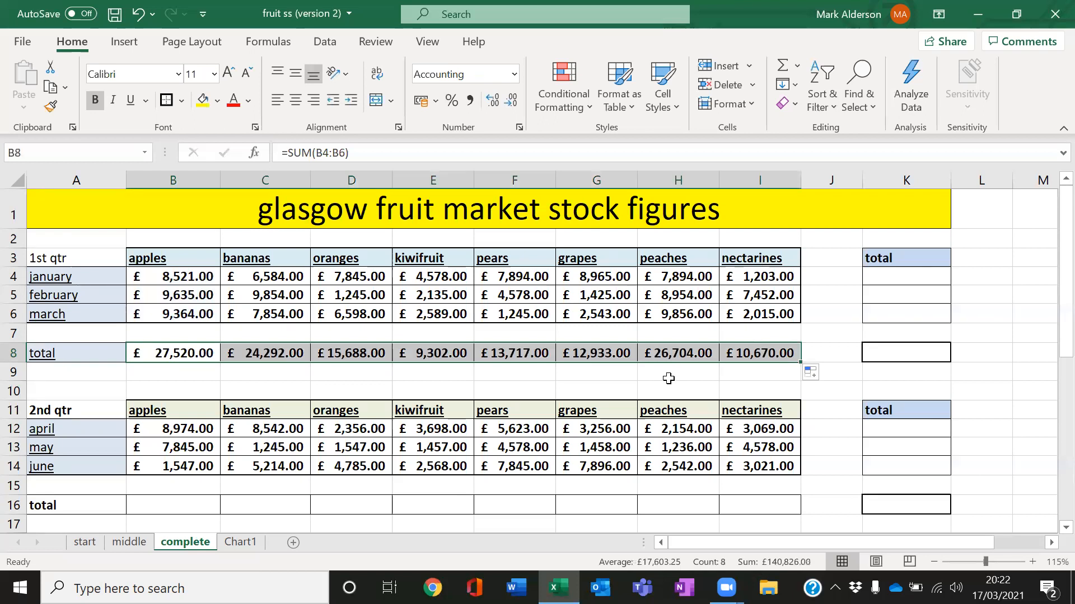
left_click(668, 378)
left_click(896, 274)
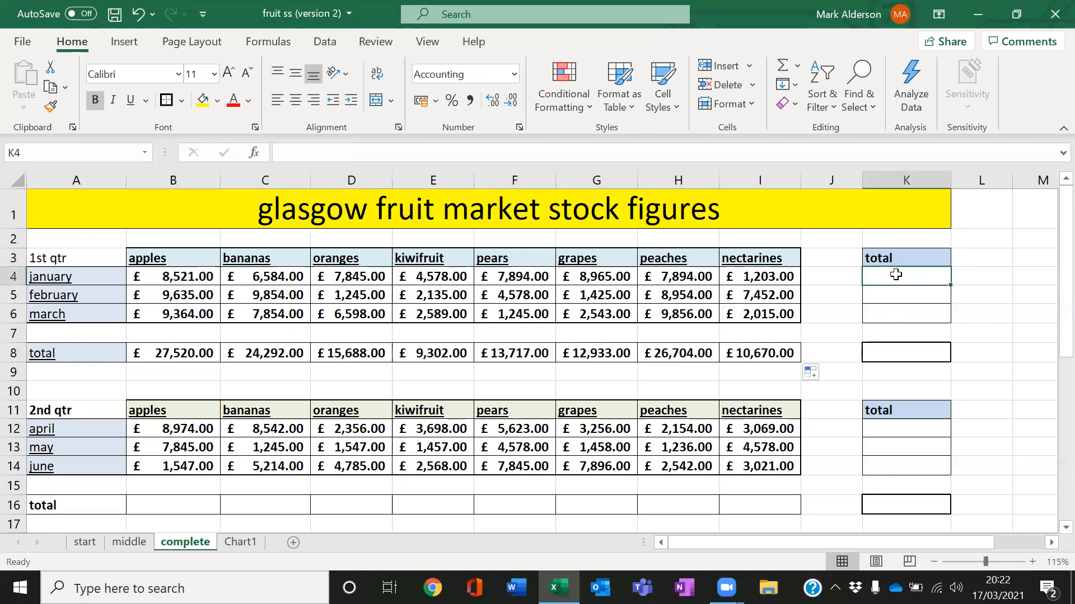
left_click(768, 354)
left_click(688, 355)
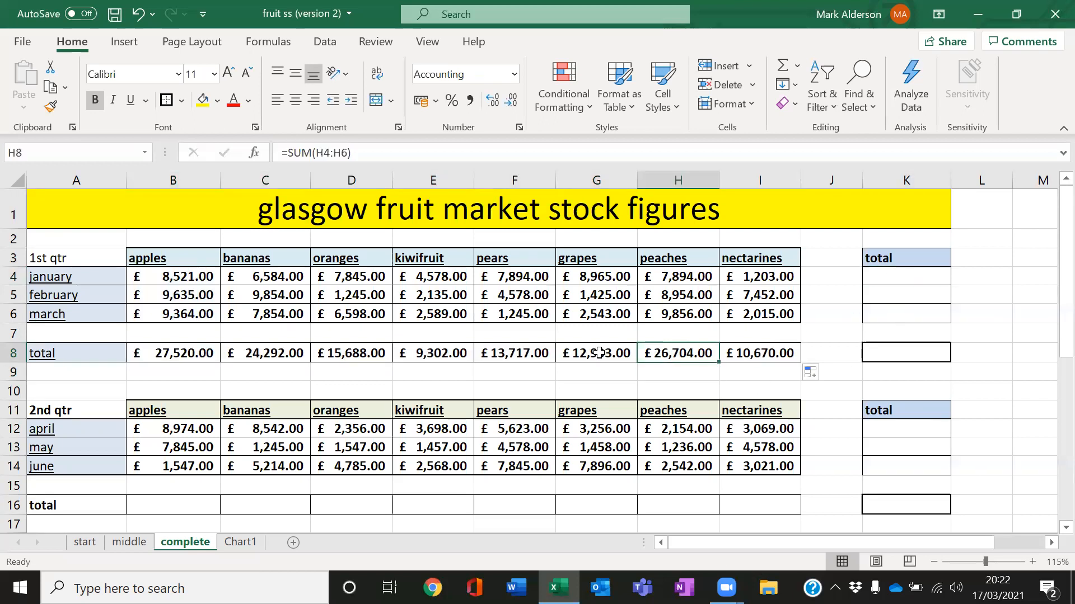
left_click(599, 353)
left_click(168, 355)
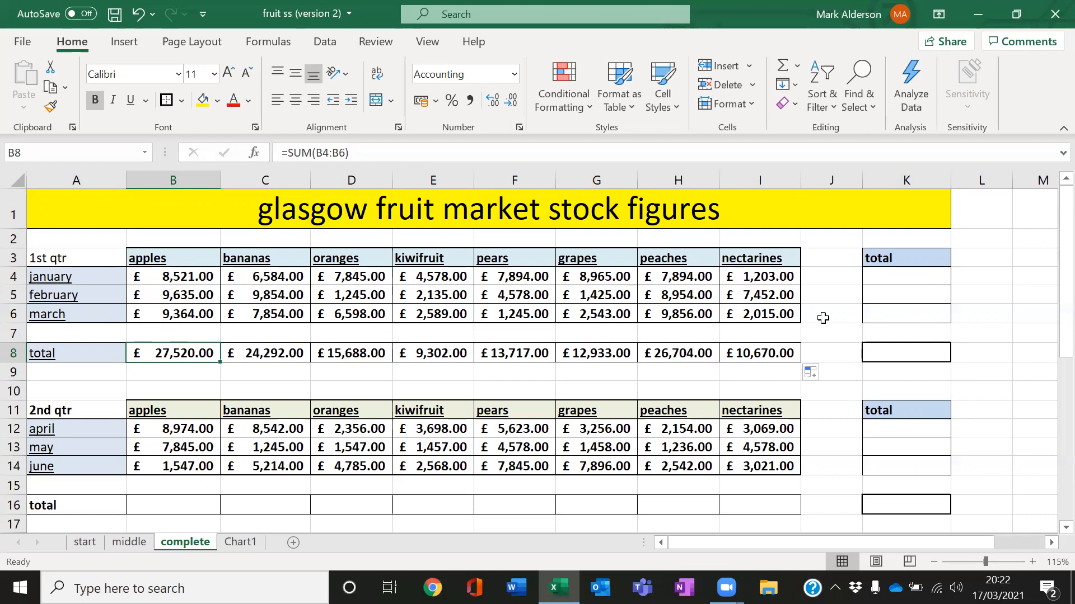
Step: Total the January row in K4 with AutoSum, limiting the range to B4:I4
left_click(890, 283)
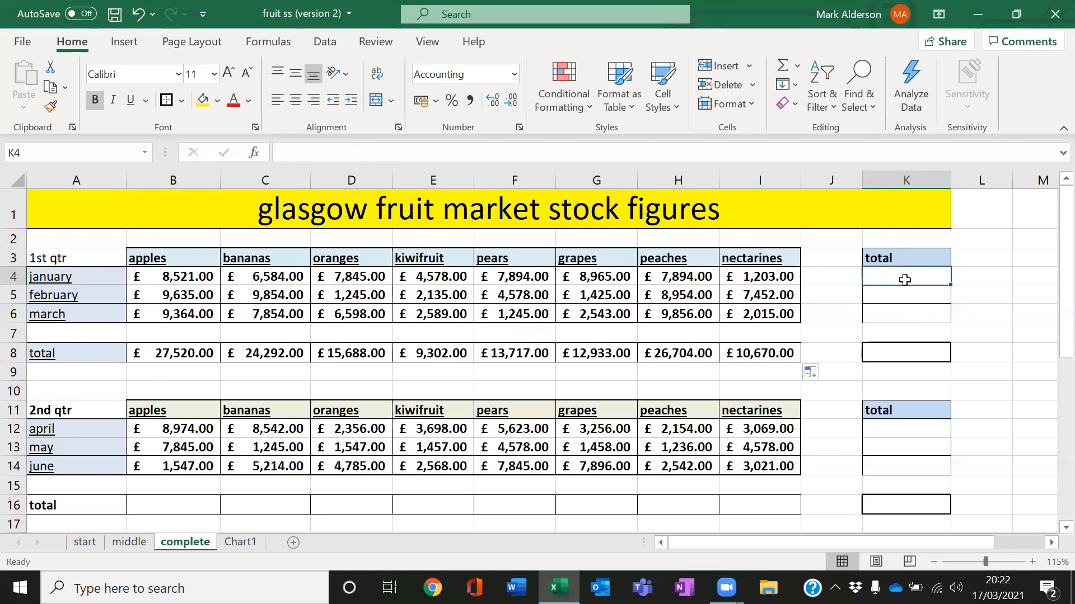
left_click(778, 72)
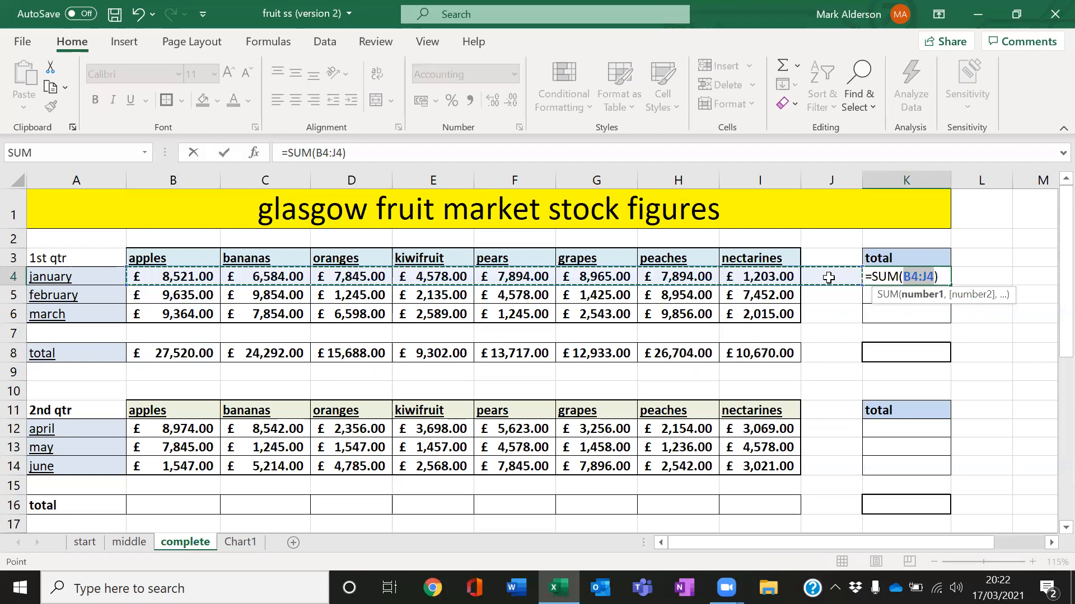
left_click_drag(181, 277, 753, 273)
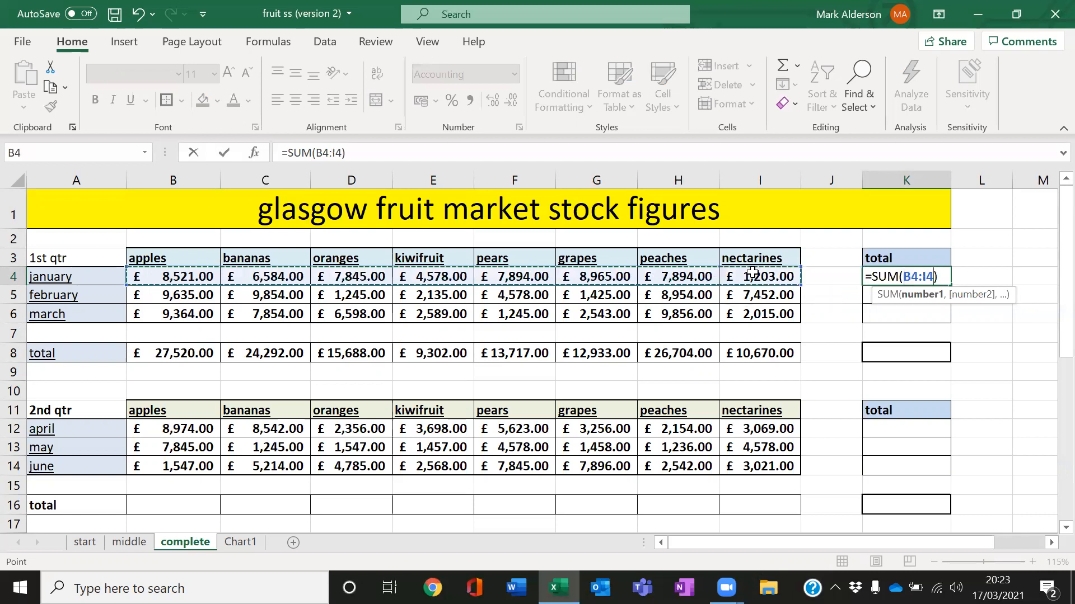
key("Return")
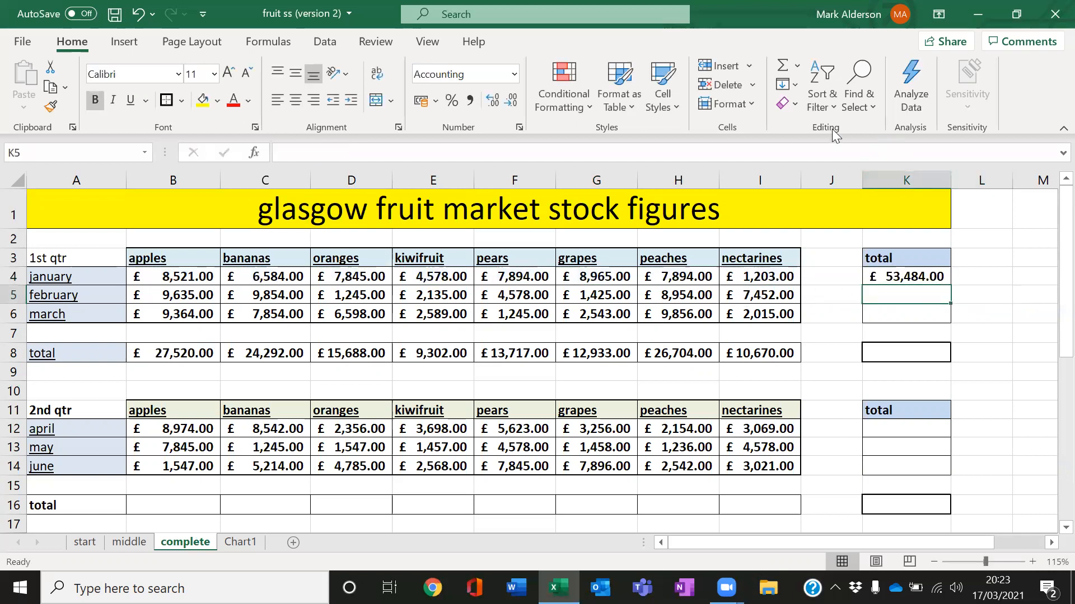
Step: Total the February row in K5 with AutoSum, limiting the range to B5:I5
left_click(783, 67)
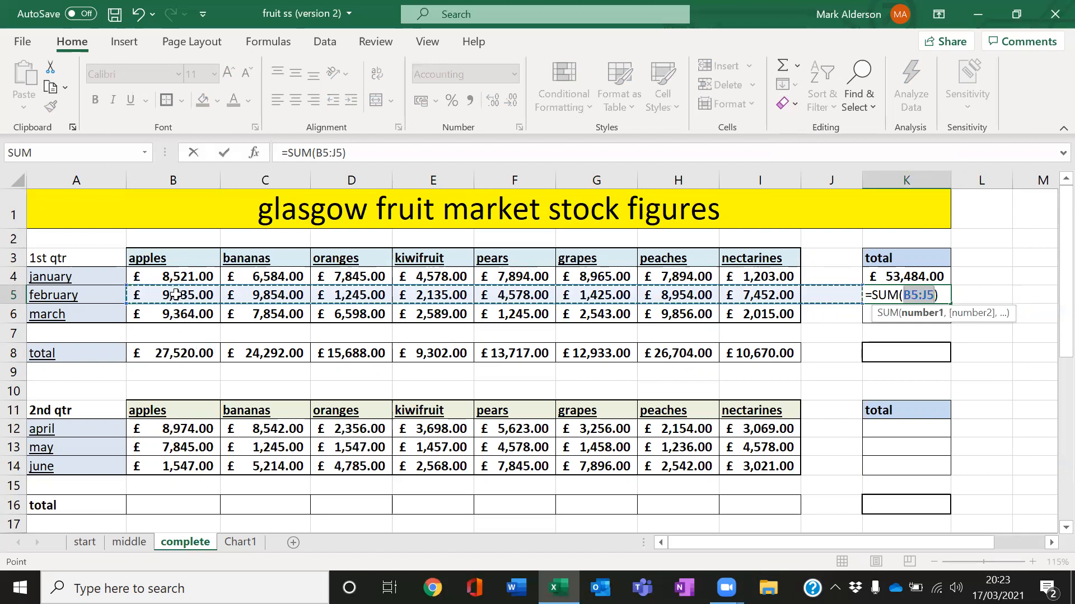
left_click_drag(175, 295, 740, 292)
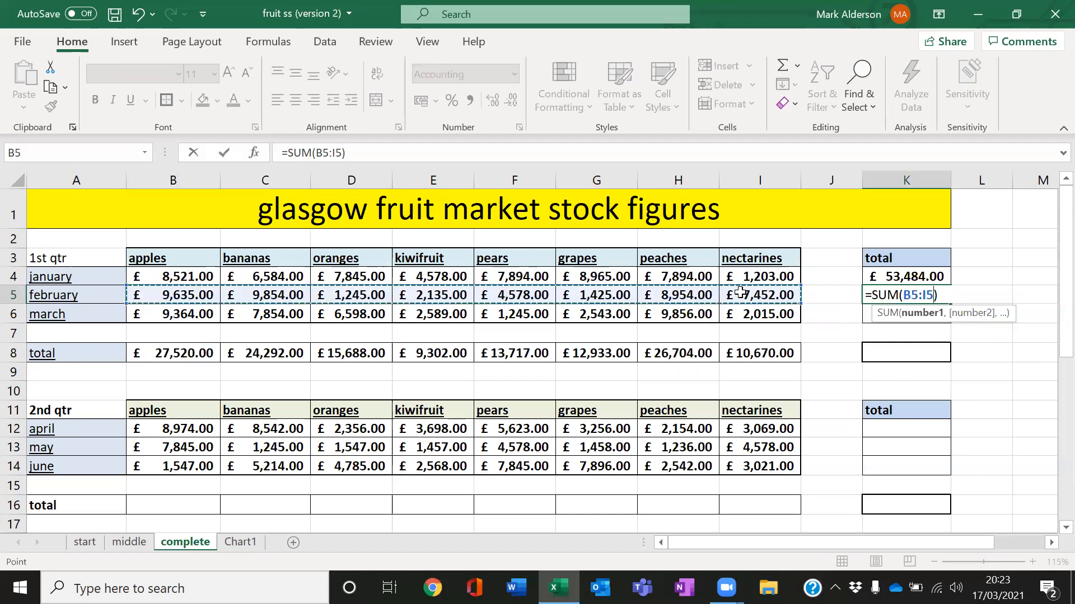
key("Return")
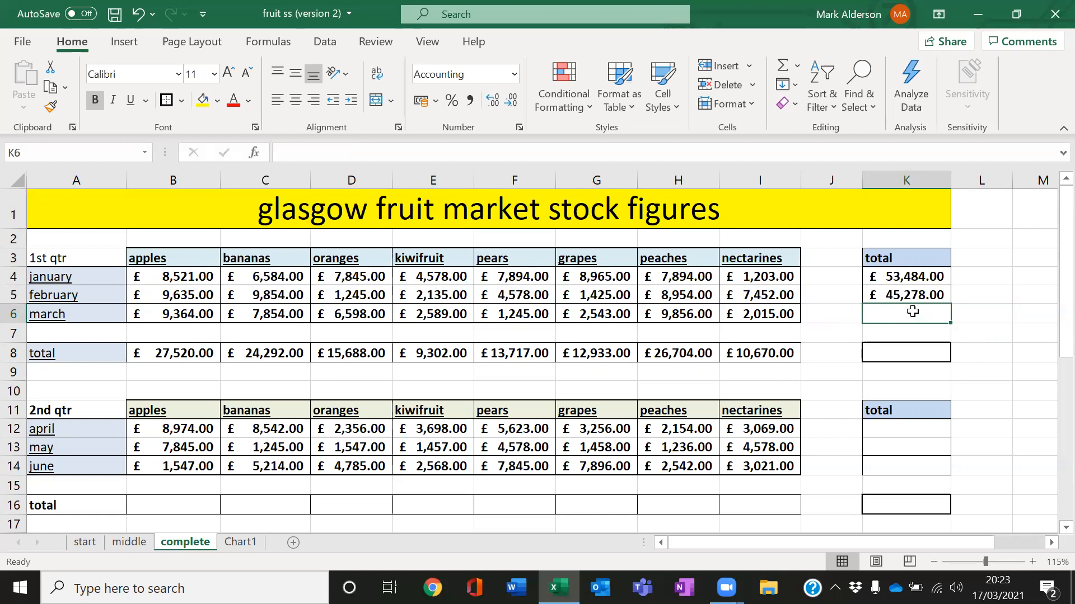
Step: Use AutoSum in the empty cell L7, outside the table, to total the March figures B6:I6
left_click(981, 334)
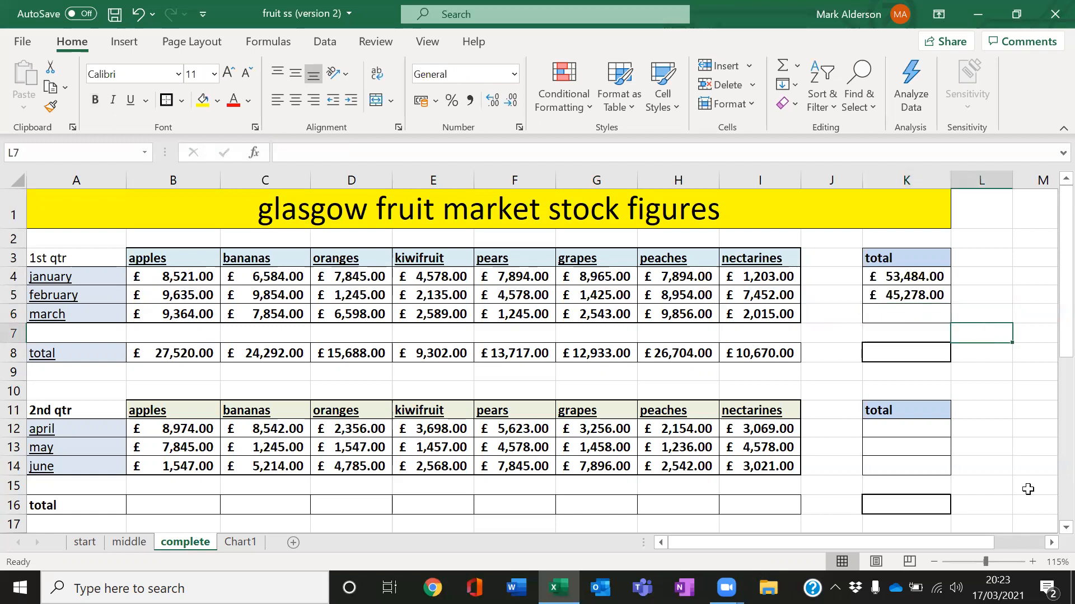
left_click(782, 67)
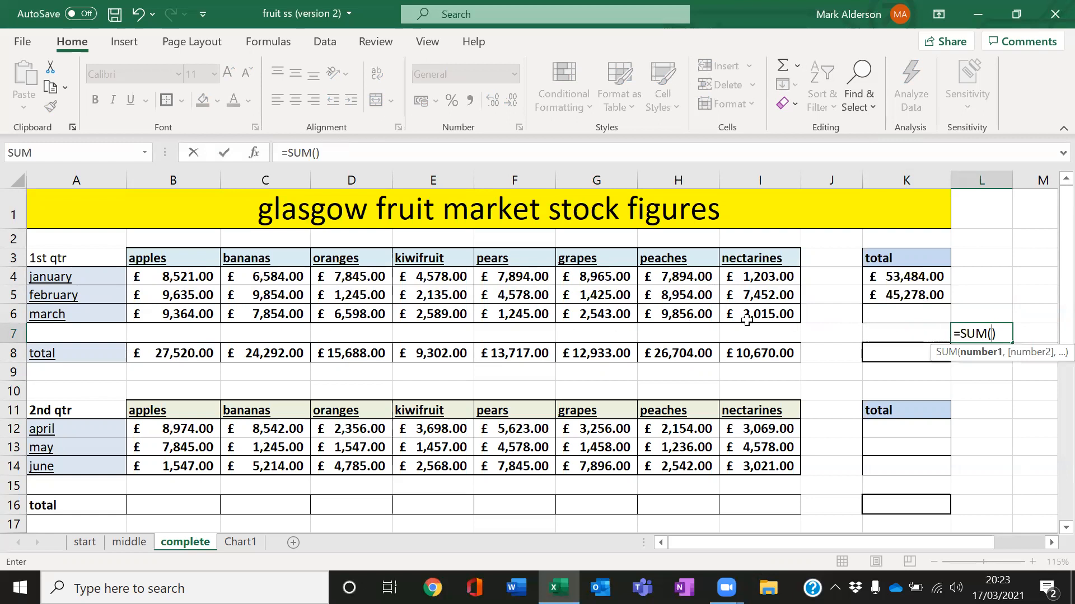
left_click_drag(168, 314, 570, 313)
left_click_drag(714, 315, 739, 315)
key("Return")
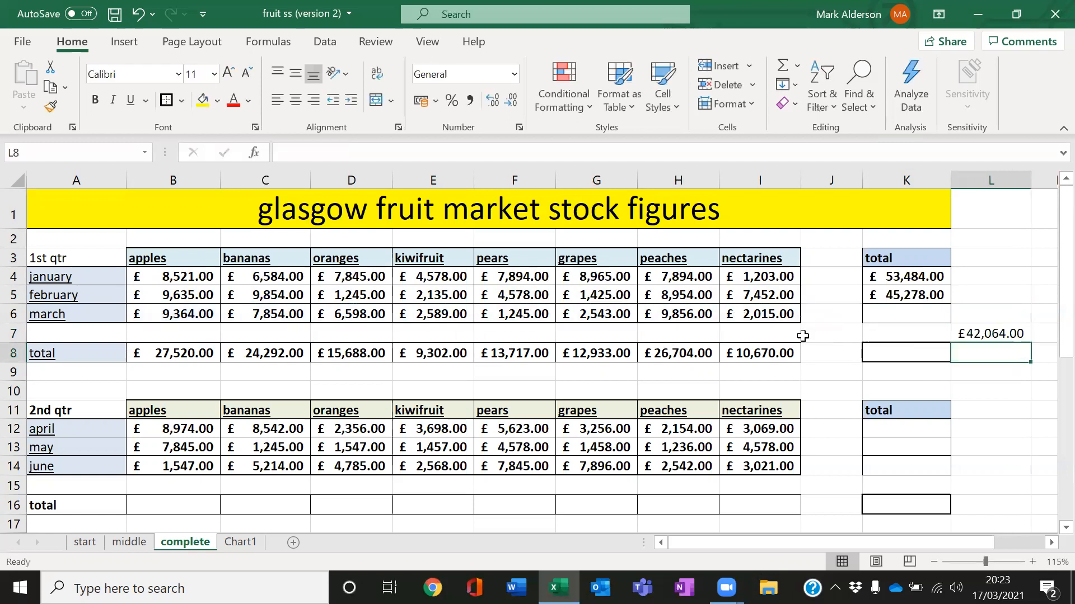
Step: Move the March total from L7 into the total column at K6
left_click(994, 338)
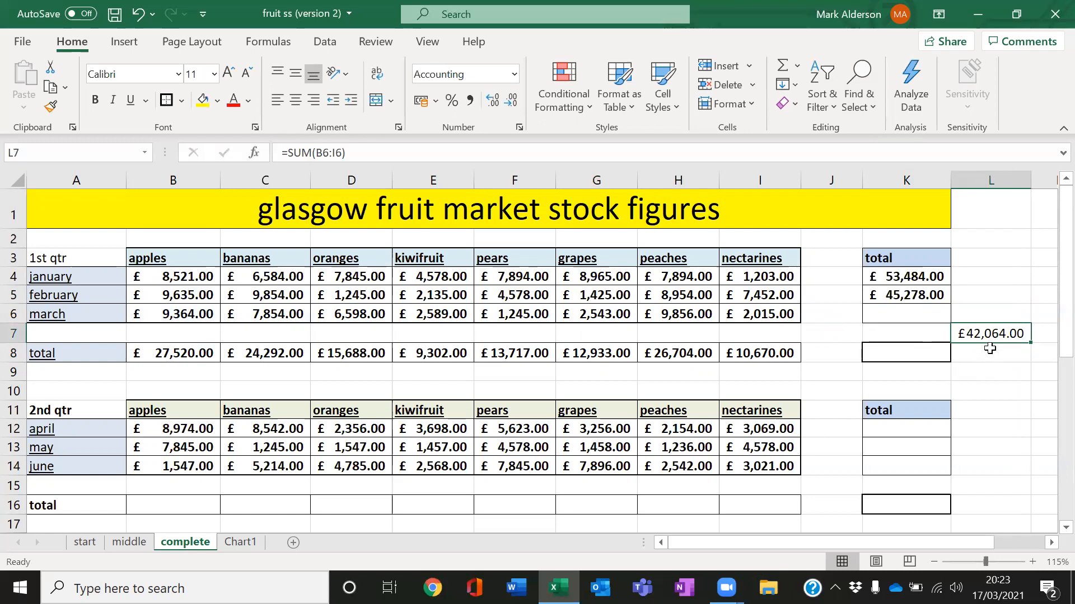
left_click_drag(991, 347, 905, 328)
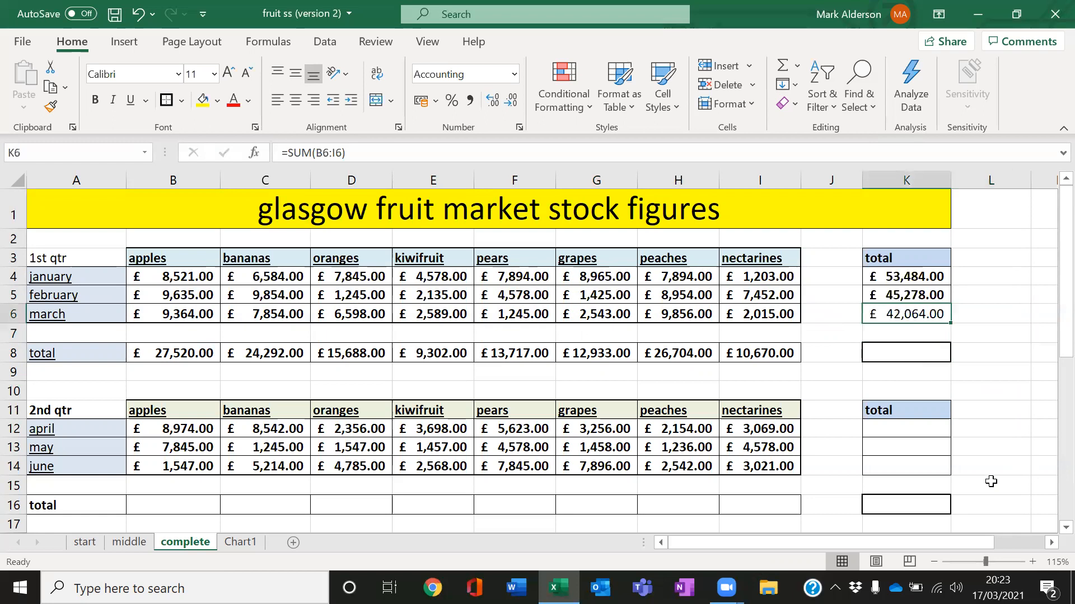
left_click(1006, 356)
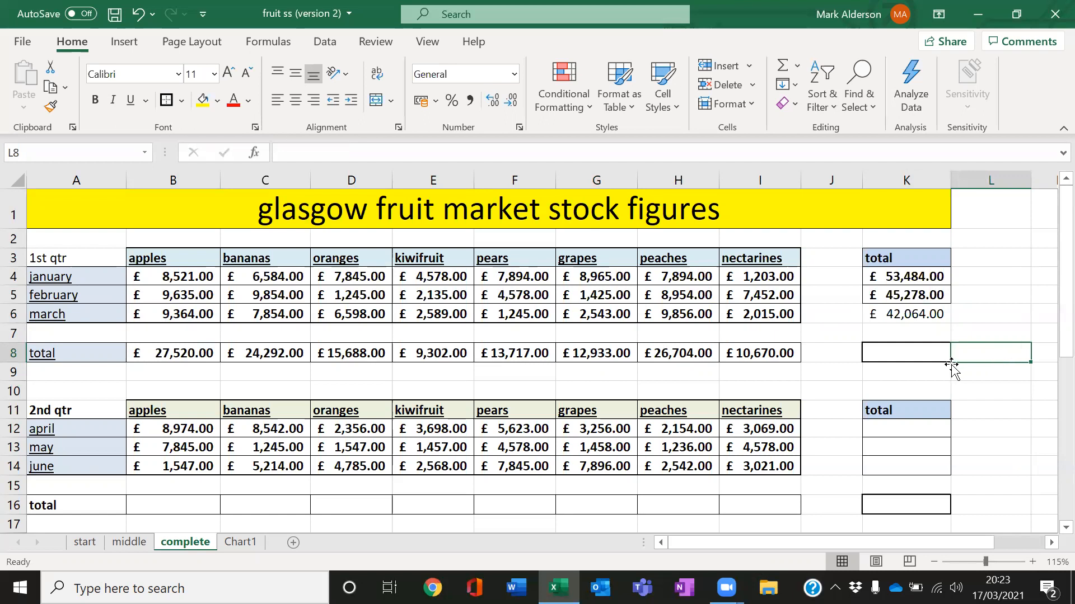
Step: Clear the monthly totals in K4:K6 and the fruit totals in B8:I8
left_click_drag(895, 275, 893, 312)
key("Delete")
left_click_drag(201, 355, 725, 355)
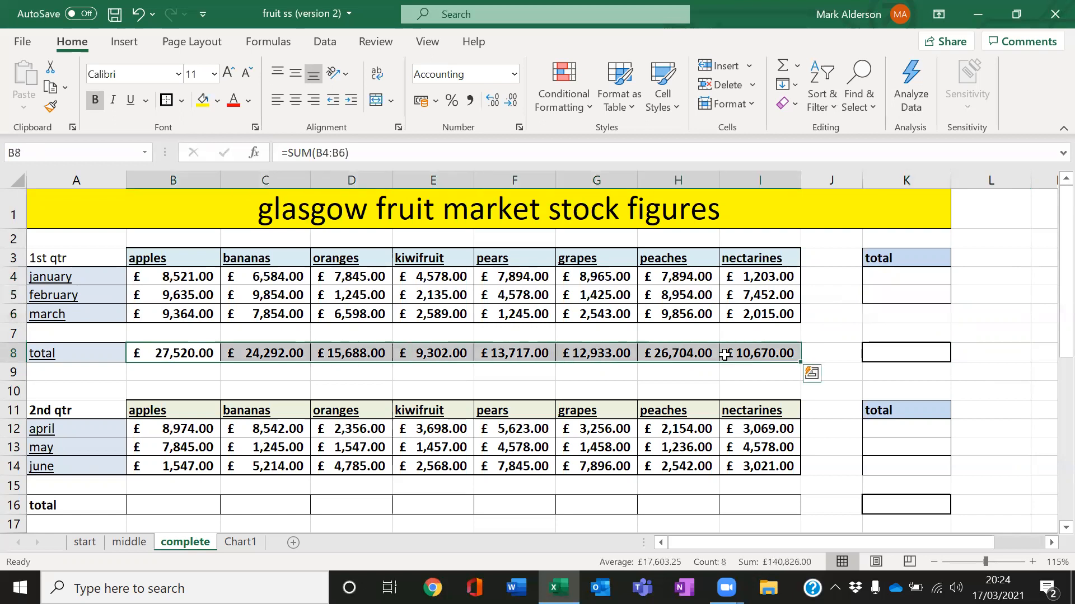
key("Delete")
left_click(1006, 357)
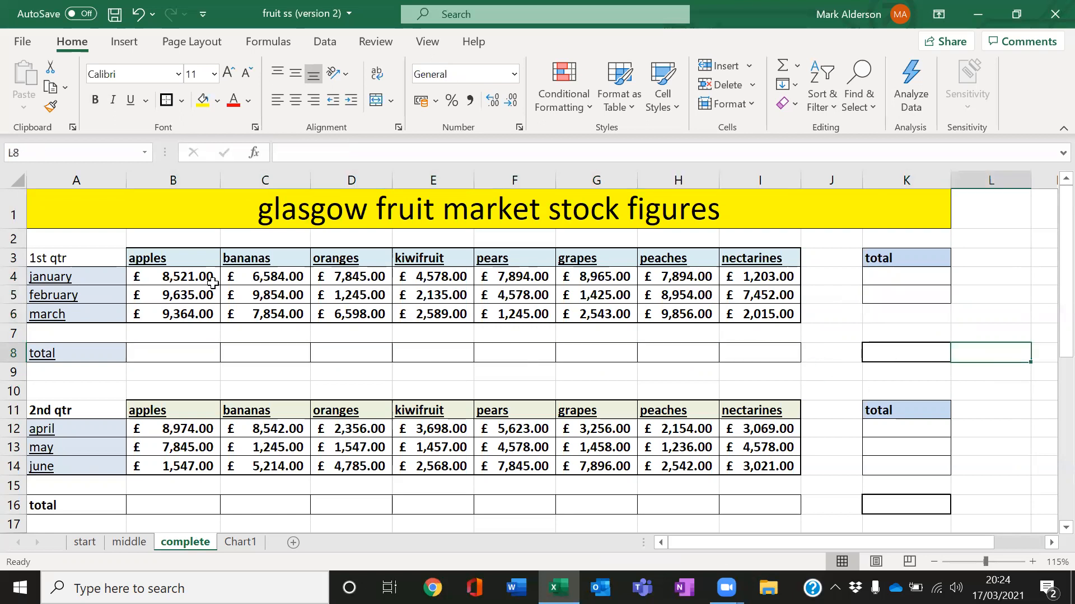
Step: Use AutoSum on B4:J7 to total every first-quarter row and column at once, and widen column J to fit the totals
left_click(197, 277)
left_click_drag(200, 302, 818, 329)
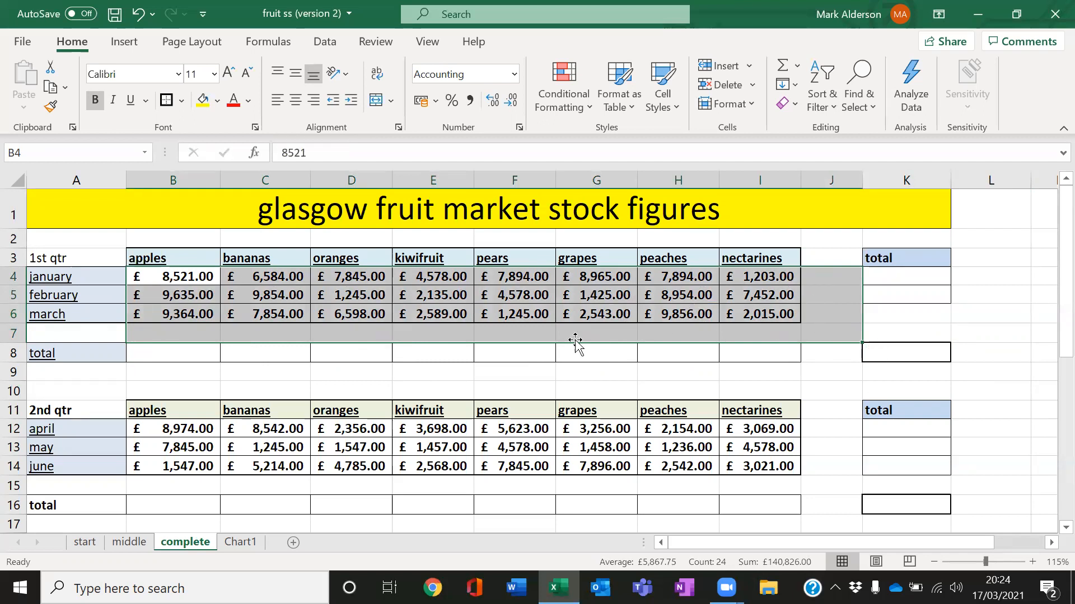
left_click(782, 67)
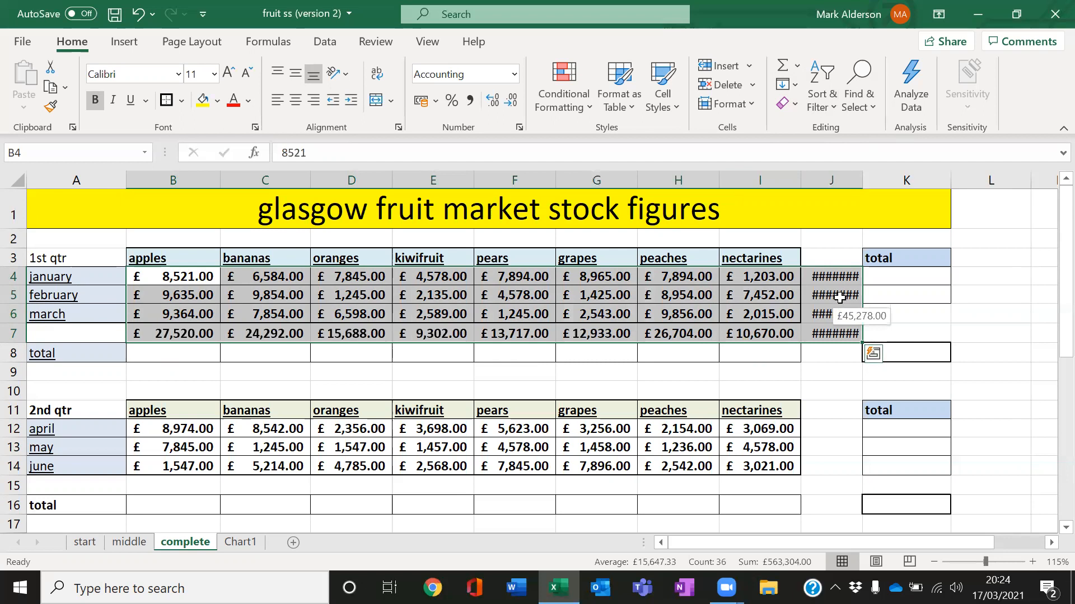
left_click_drag(862, 180, 907, 180)
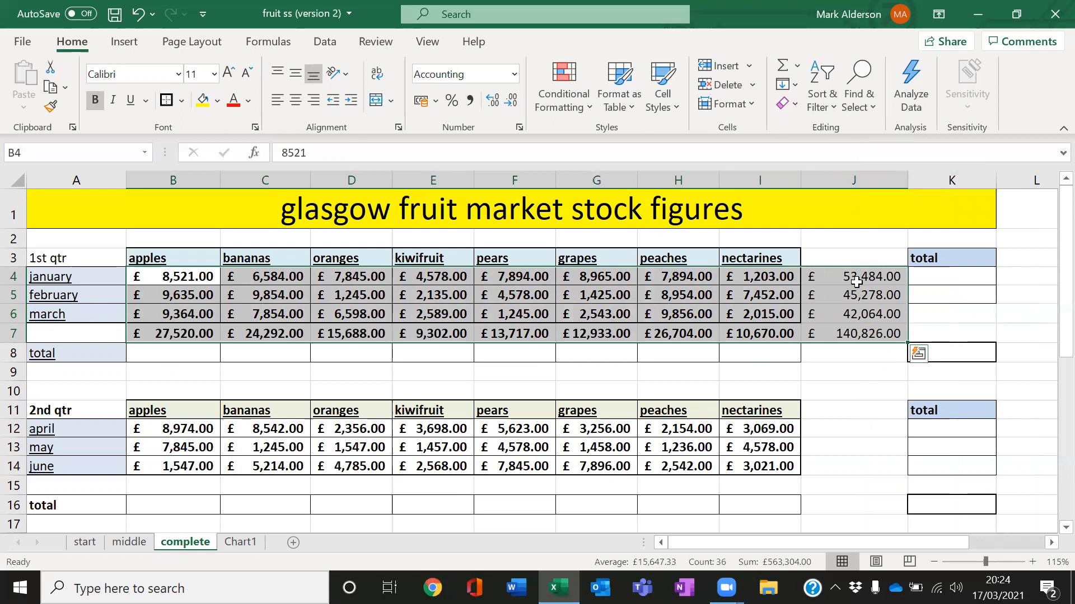
Step: Move the AutoSum totals out of column J and row 7 into the total cells K4:K6, B8:I8 and K8
left_click_drag(859, 276, 864, 313)
left_click_drag(881, 268, 955, 276)
left_click_drag(173, 334, 744, 336)
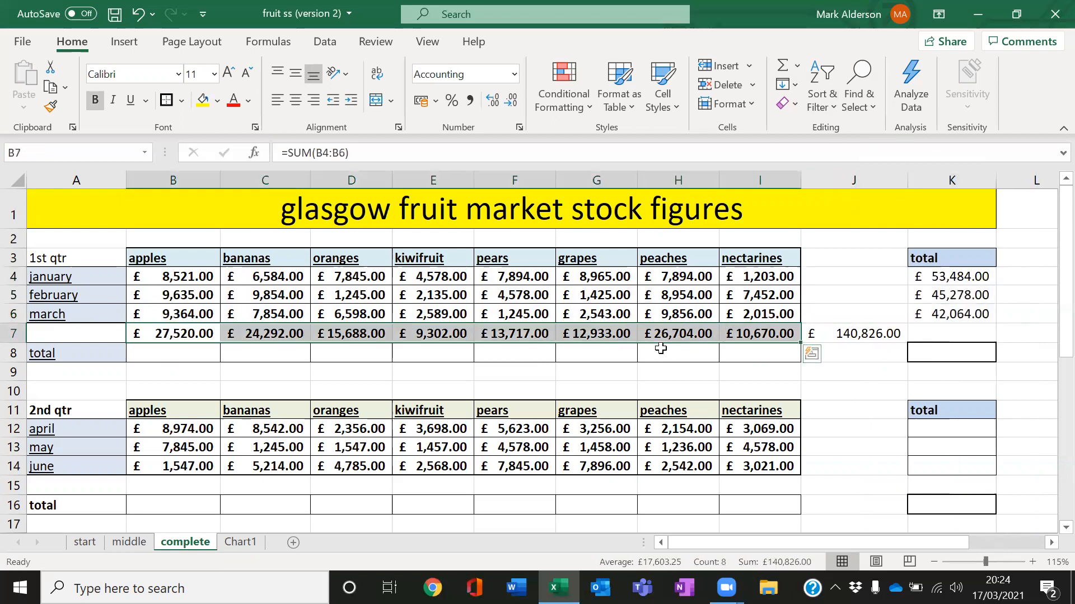
left_click_drag(662, 347, 663, 365)
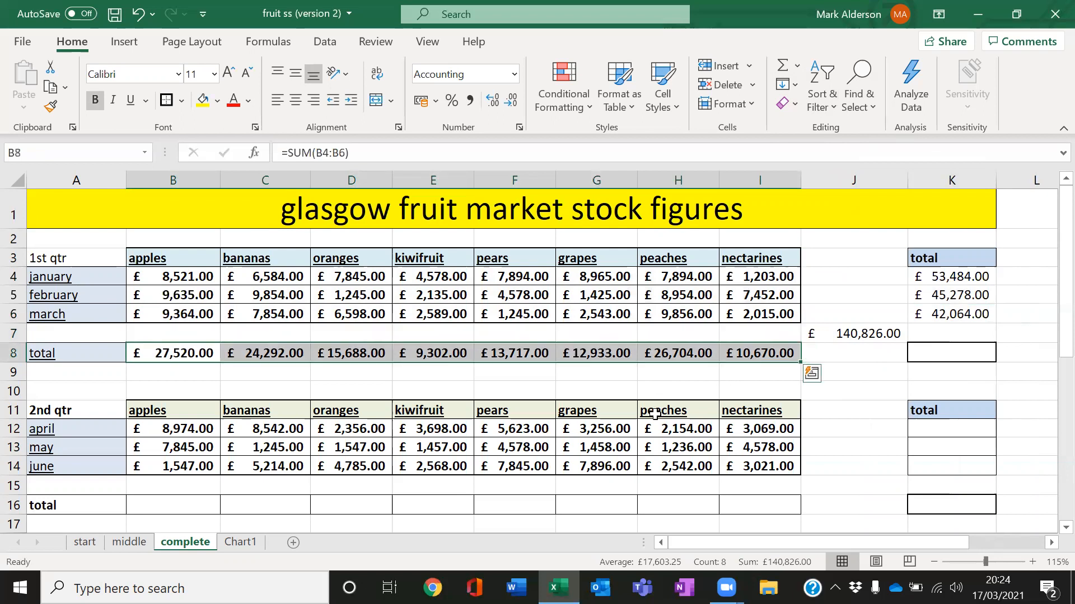
left_click(858, 333)
left_click_drag(865, 345, 933, 366)
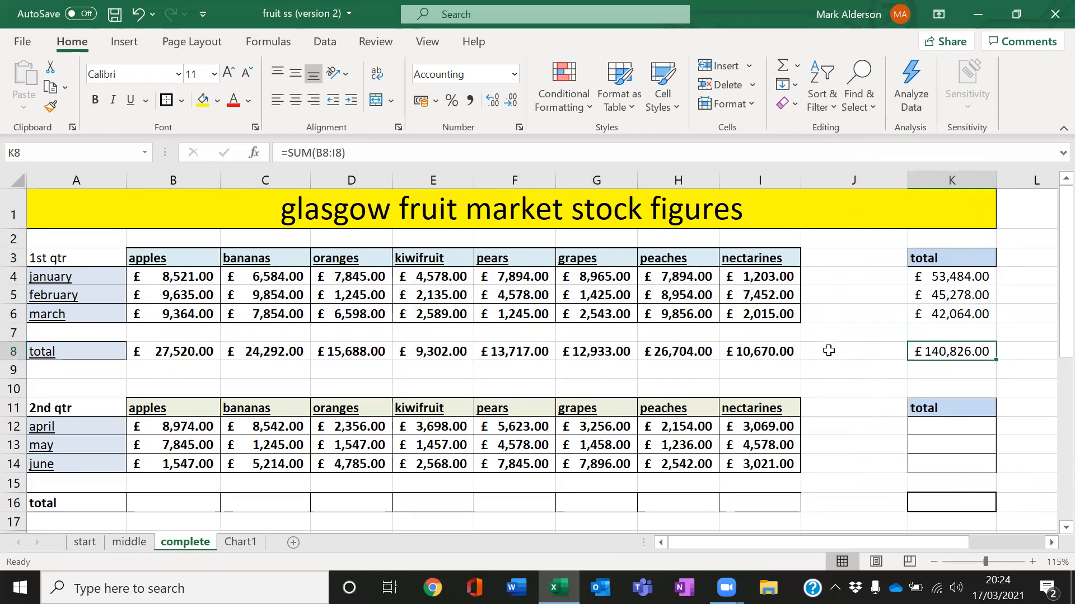
Step: Undo the moves of the totals, the widening of column J and the AutoSum on B4:J7
key("ctrl+z")
key("ctrl+z")
key("ctrl+z")
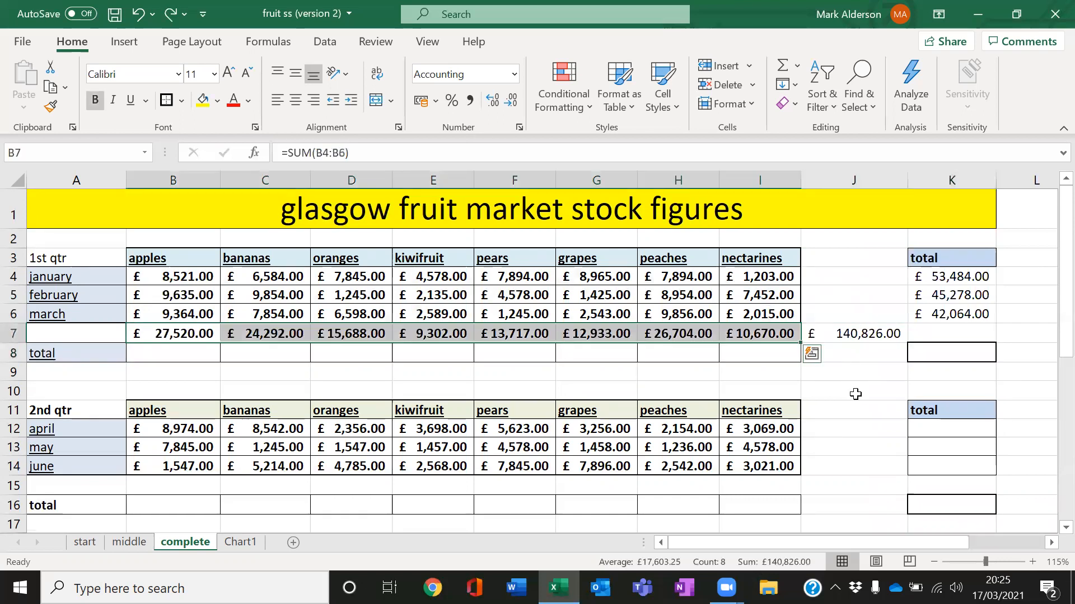
key("ctrl+z")
key("ctrl+z")
Step: Apply AutoSum to the range B4:J7 and widen column J until its totals fit
left_click_drag(140, 273, 803, 323)
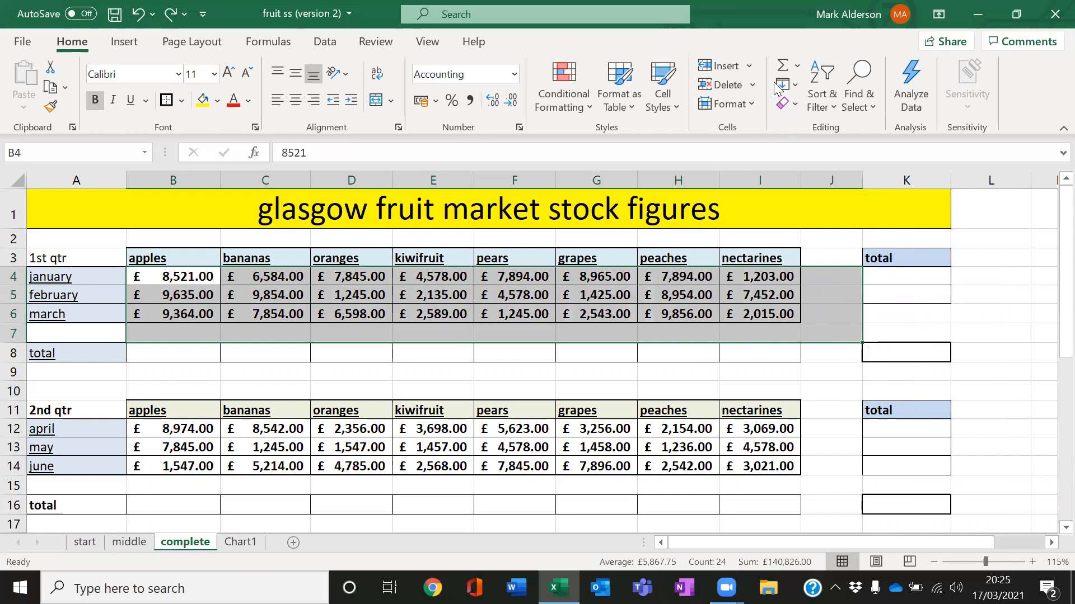
left_click(782, 66)
left_click_drag(862, 178, 889, 177)
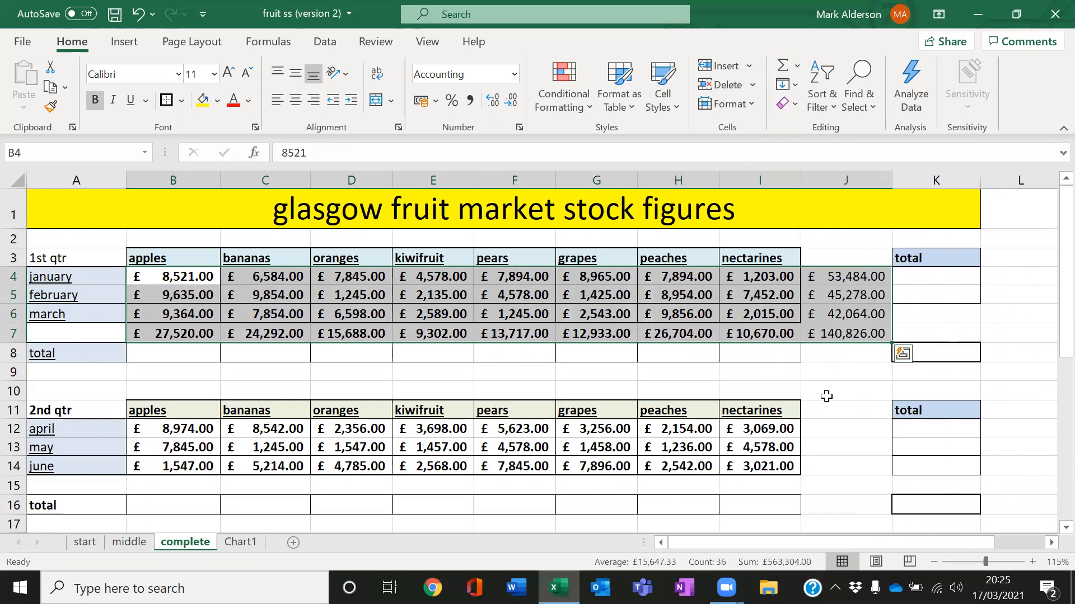
left_click(809, 406)
Step: Try copying the fruit totals in B7:I7 into the total row B8:I8, and undo the copy
left_click(218, 334)
left_click_drag(221, 334, 728, 334)
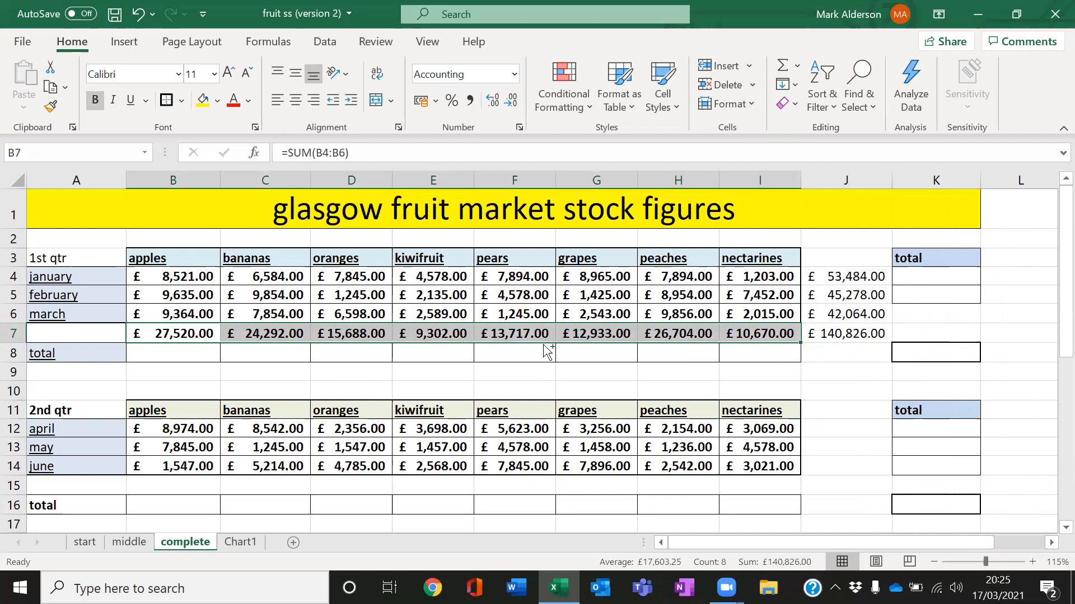
left_click_drag(544, 345, 546, 358)
left_click_drag(837, 277, 844, 316)
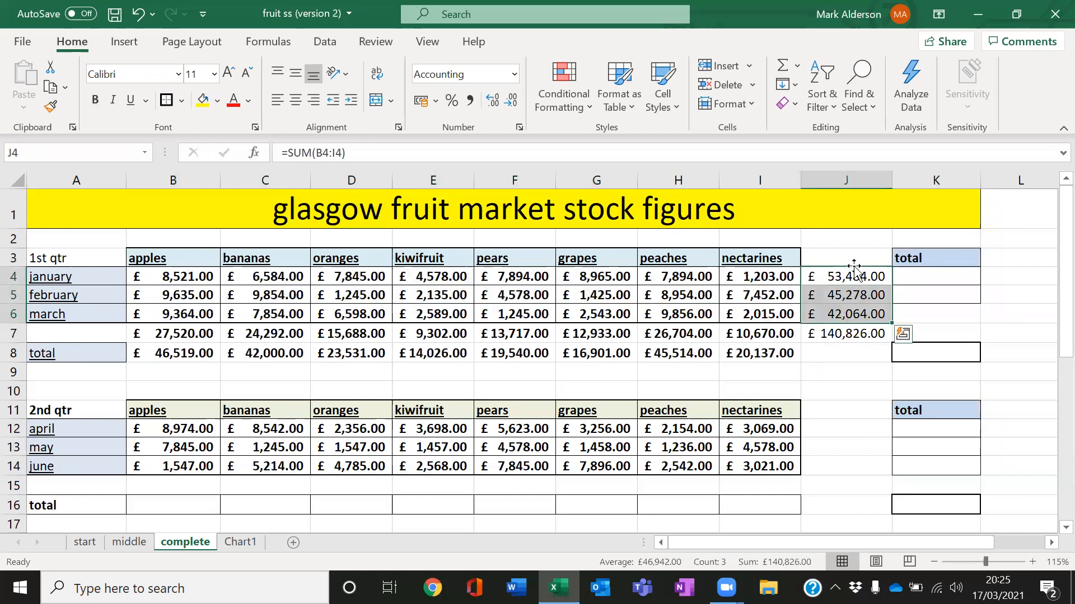
left_click(464, 374)
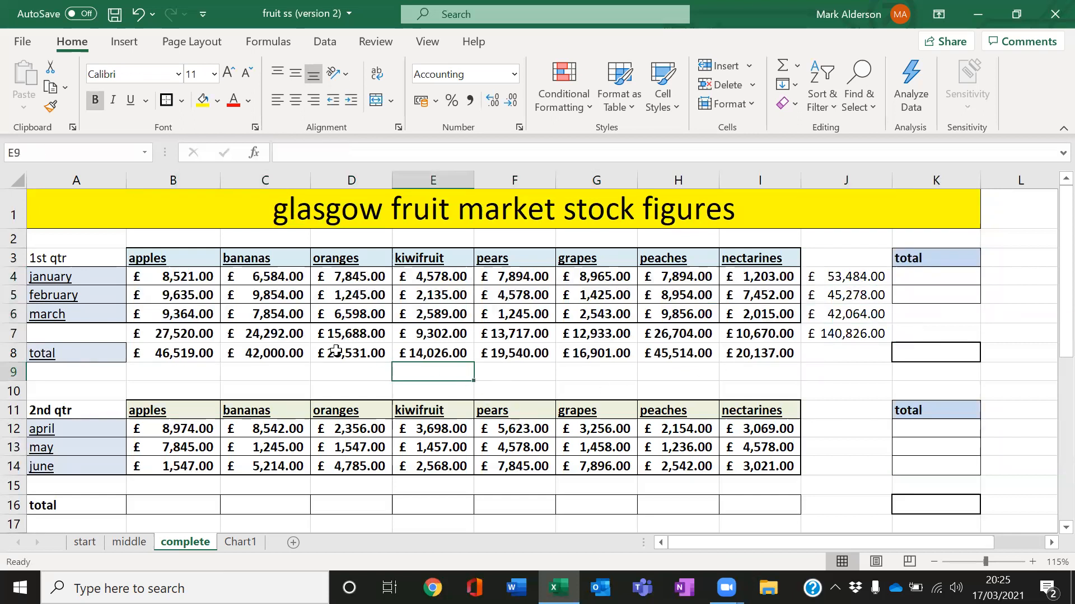
key("ctrl+z")
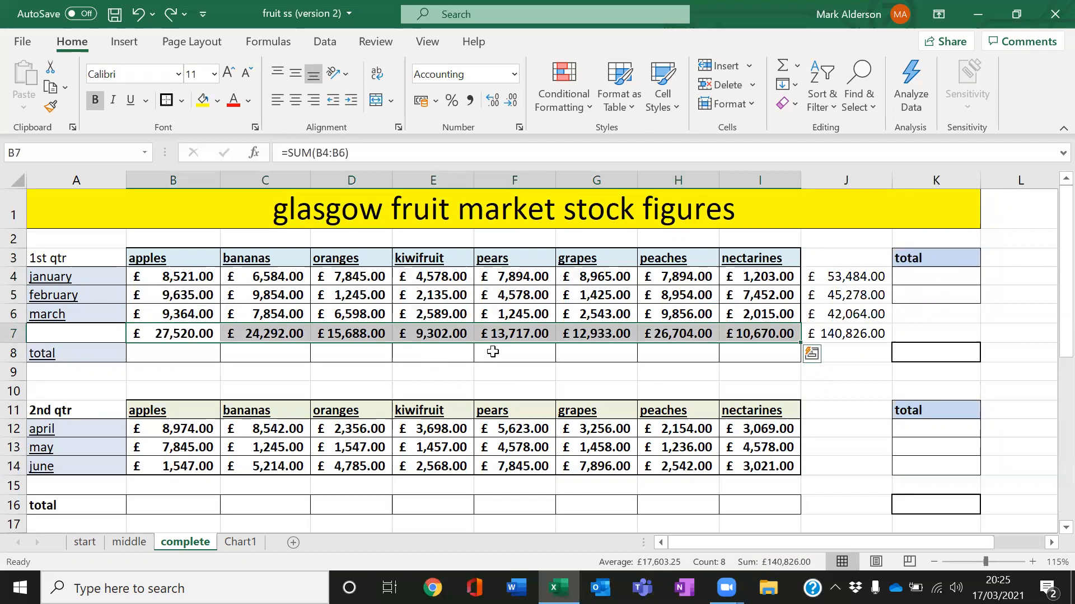
Step: Move the fruit totals to B8:I8, the monthly totals to K4:K6 and the quarter total to K8
left_click_drag(498, 349, 496, 358)
left_click_drag(832, 279, 843, 316)
left_click_drag(850, 270, 939, 271)
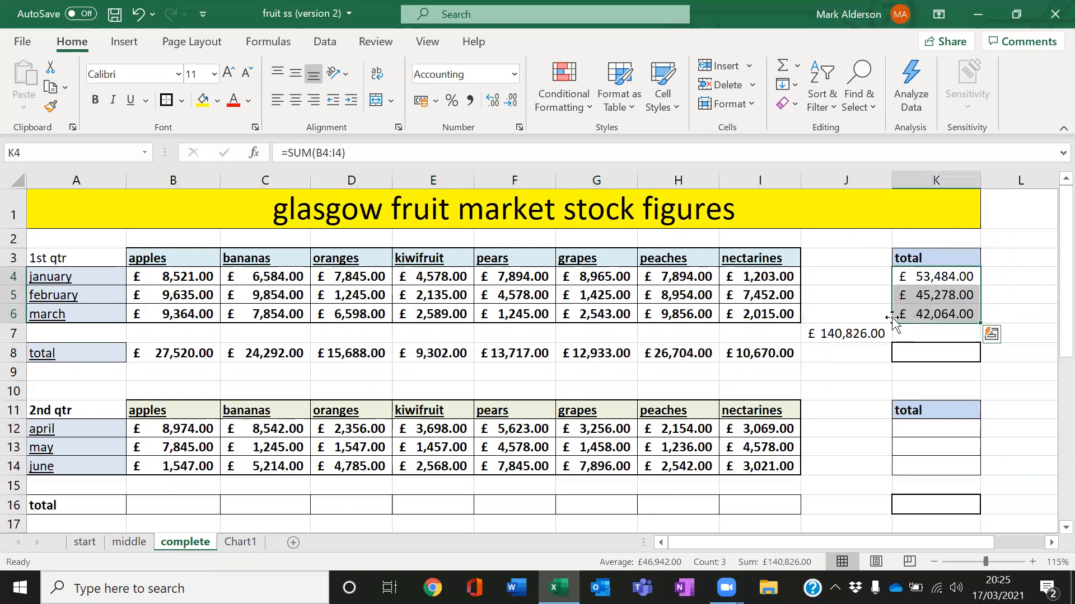
left_click(850, 335)
left_click_drag(849, 346, 899, 367)
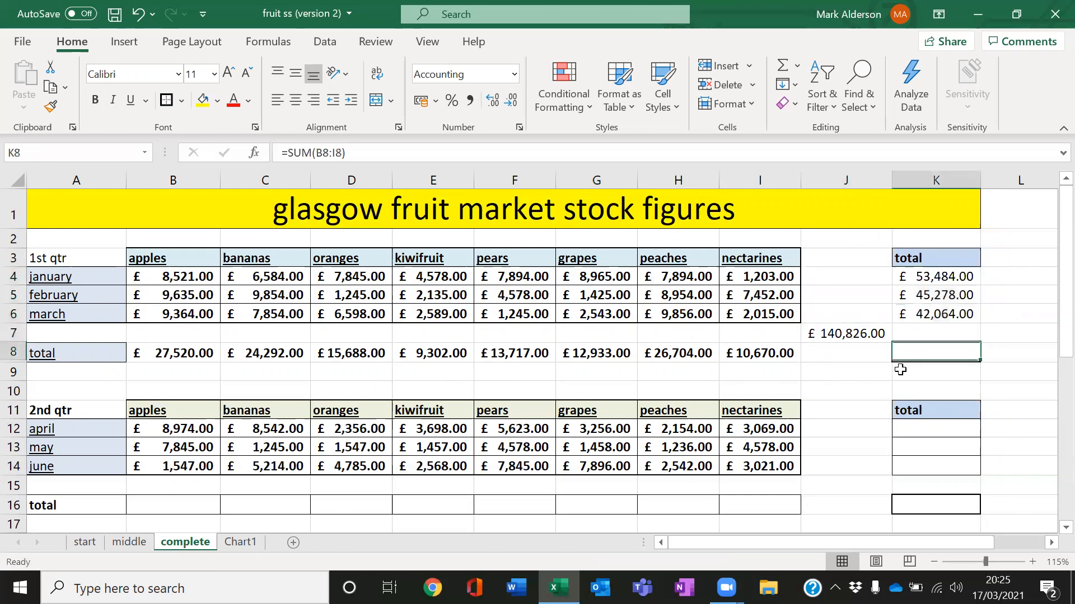
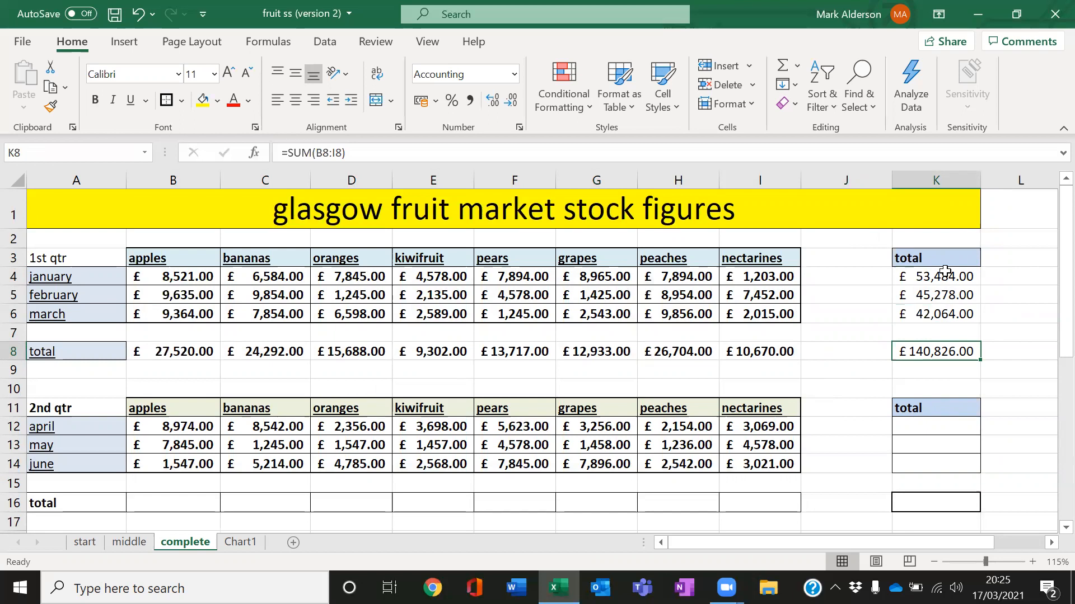
Step: Compare the sums of K4:K6, B8:I8 and B4:I6, and clear the quarter total in K8
left_click_drag(941, 277, 936, 315)
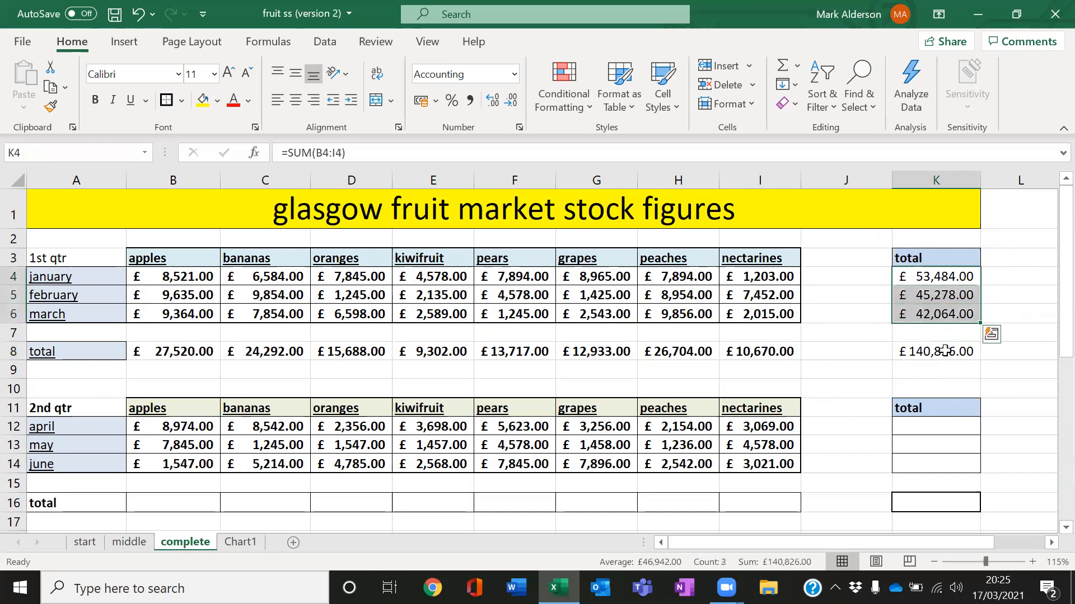
left_click_drag(191, 351, 770, 352)
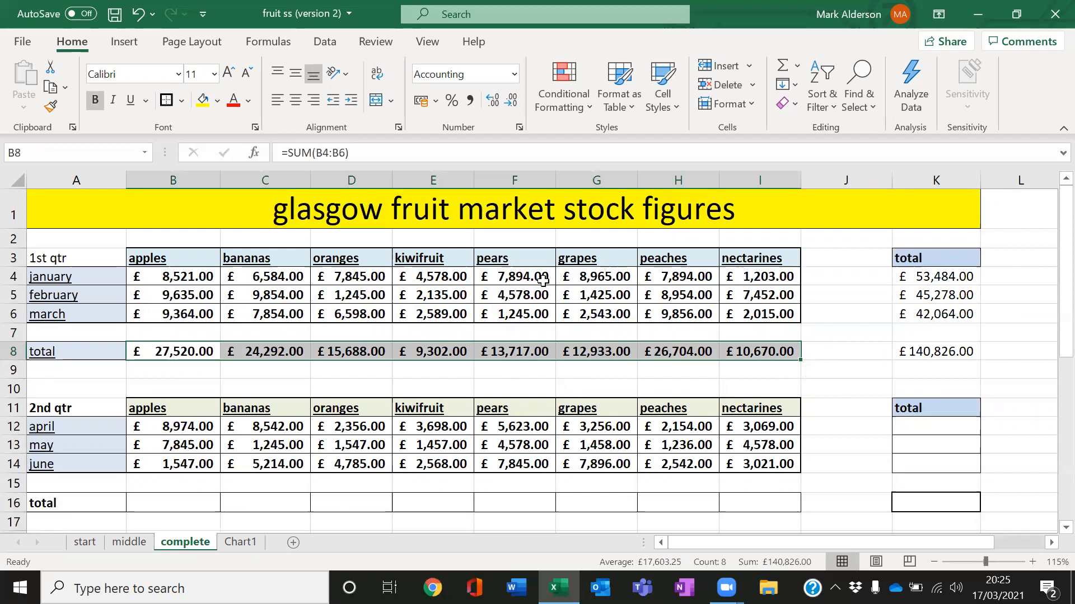
left_click_drag(193, 274, 739, 319)
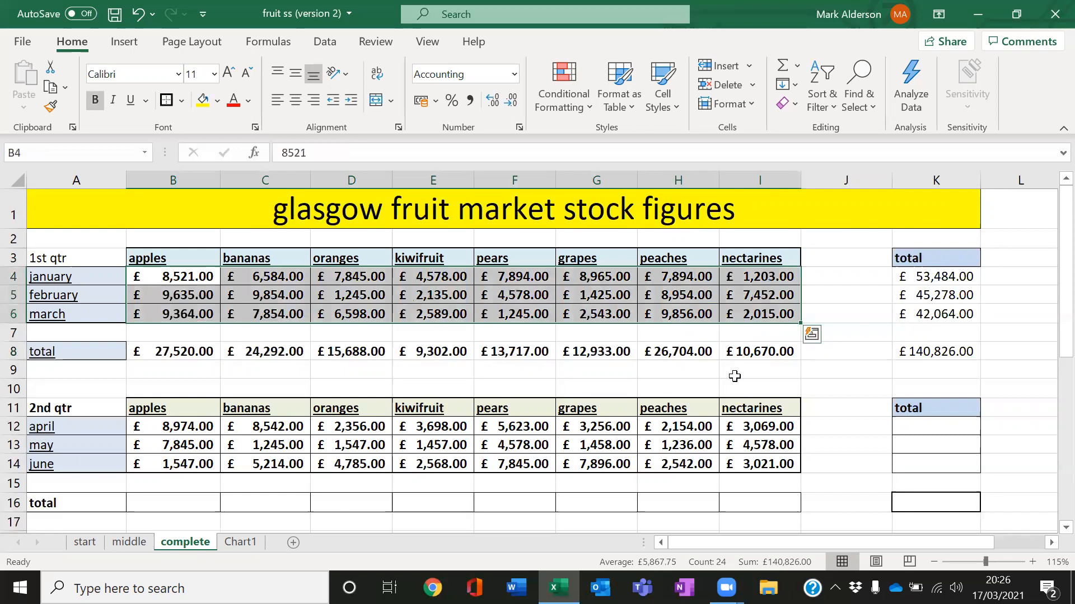
left_click(840, 392)
left_click(947, 352)
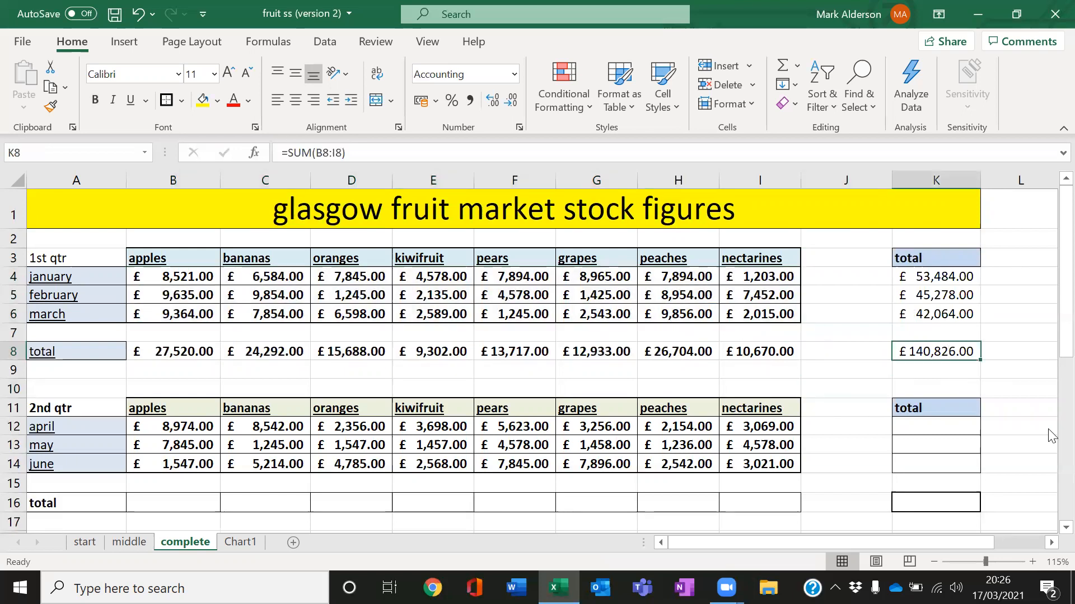
key("Delete")
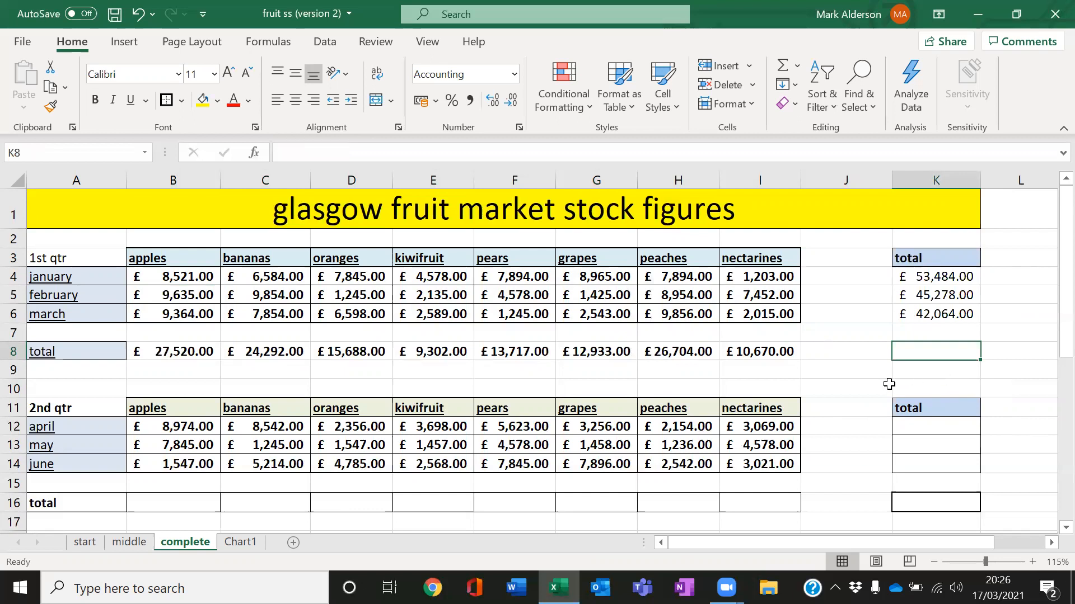
Step: Total the monthly totals K4:K6 in J8 with AutoSum
left_click(856, 353)
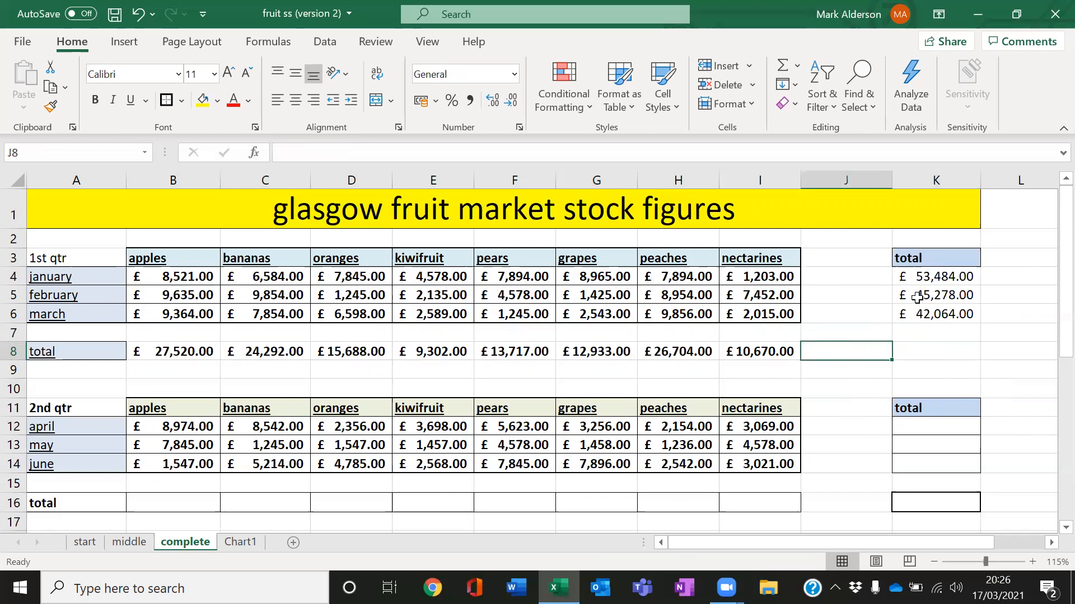
left_click(782, 65)
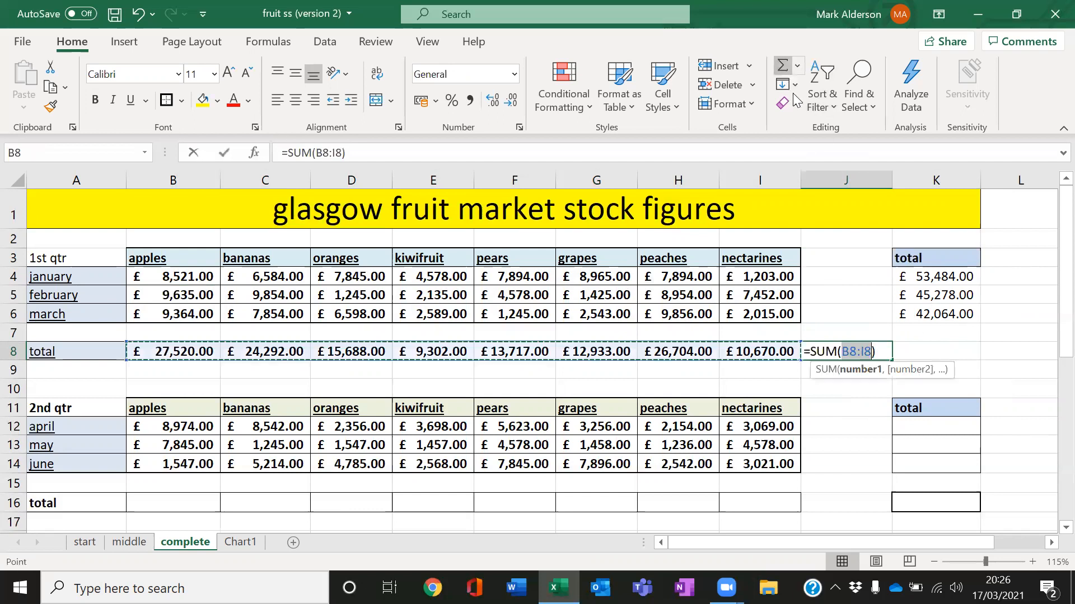
left_click_drag(930, 275, 939, 314)
key("Return")
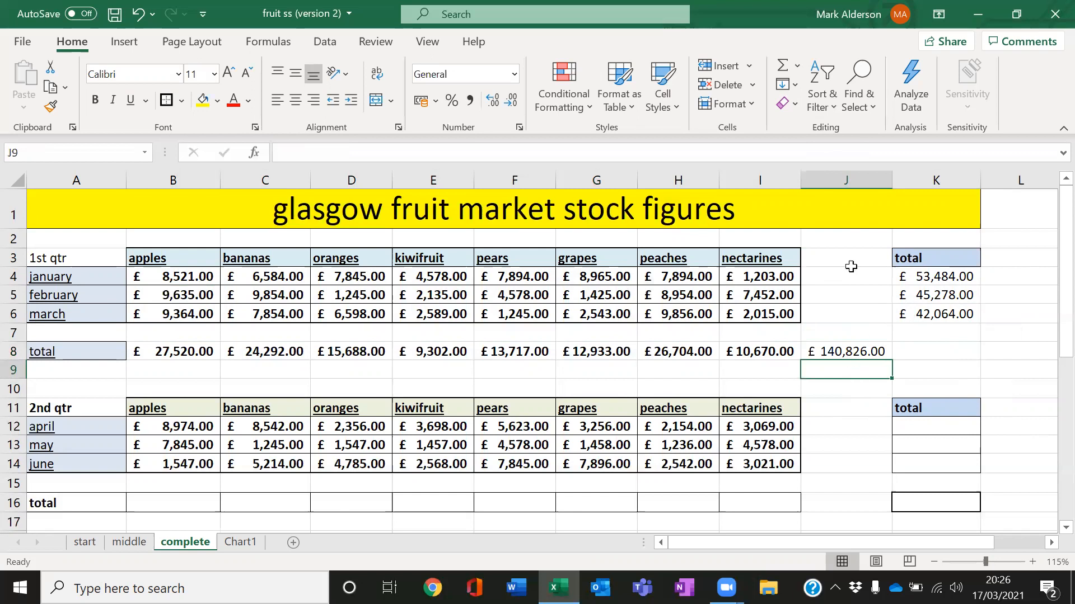
Step: Total the fruit totals B8:I8 in J9 with AutoSum
left_click(783, 66)
left_click_drag(196, 348, 762, 351)
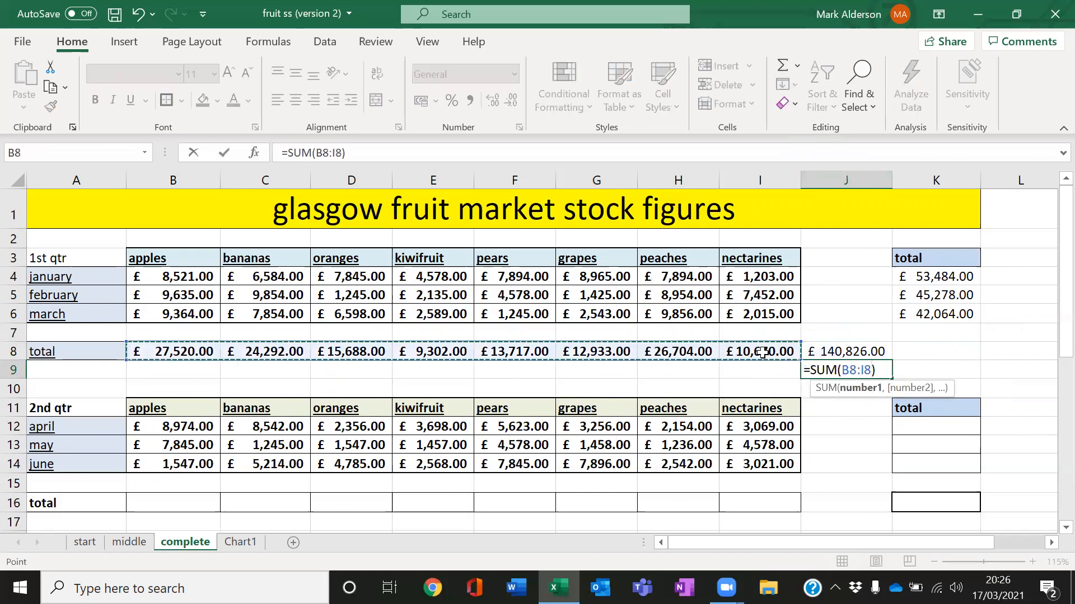
key("Return")
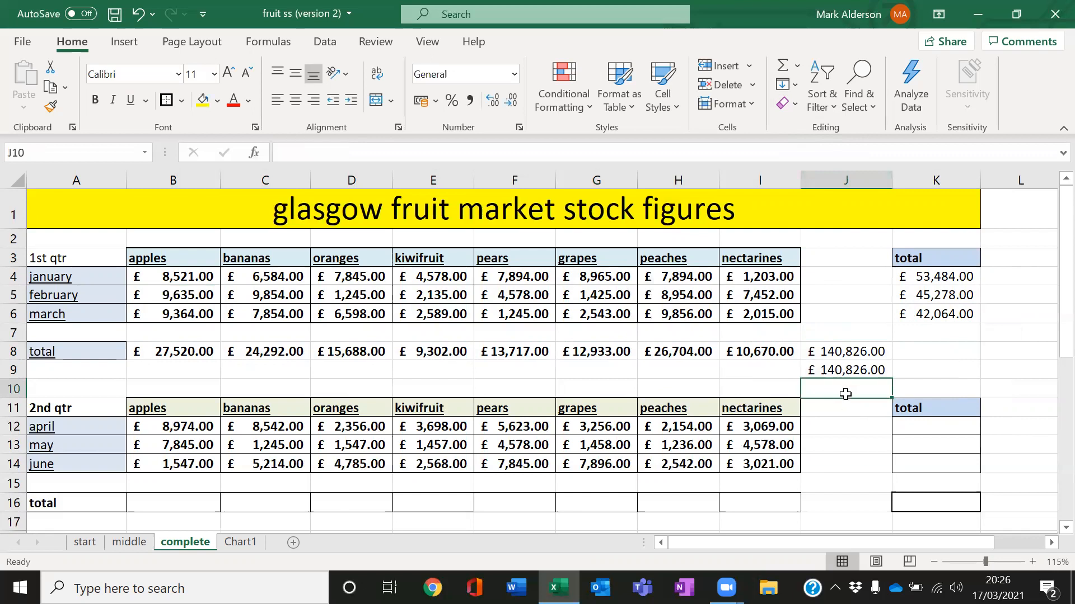
Step: Total the whole first-quarter block B4:I6 in J10 with AutoSum, and clear the three totals in J8:J10
left_click(783, 66)
left_click_drag(196, 273, 791, 315)
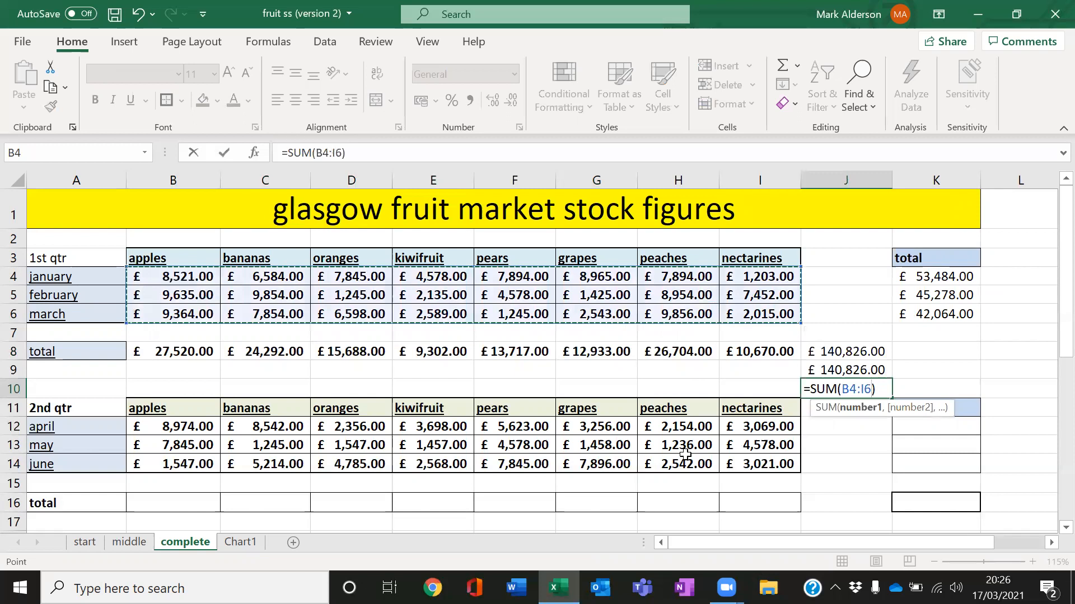
key("Return")
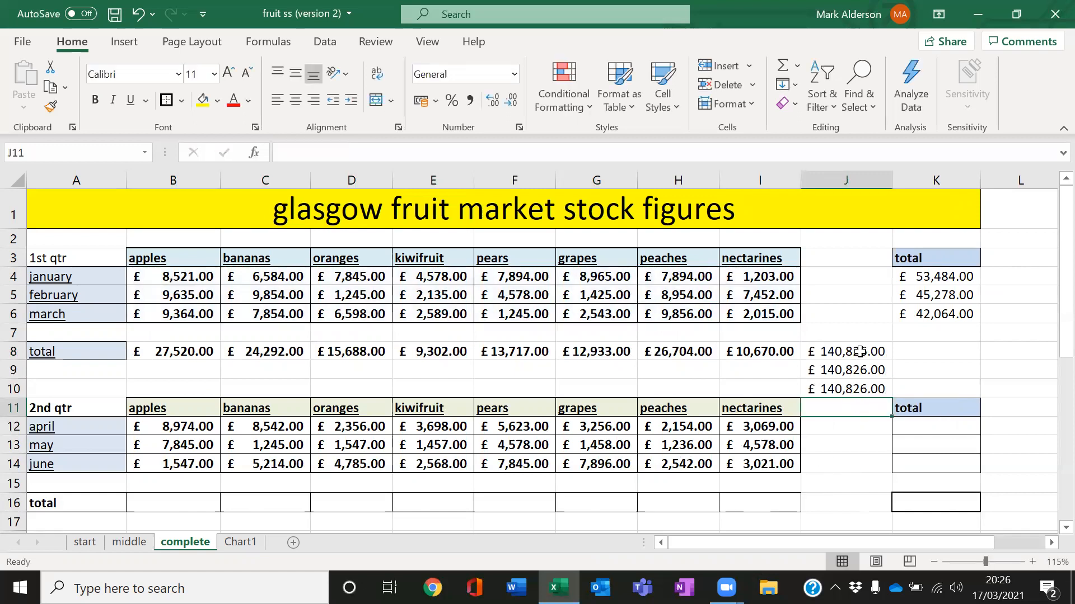
left_click_drag(859, 350, 859, 384)
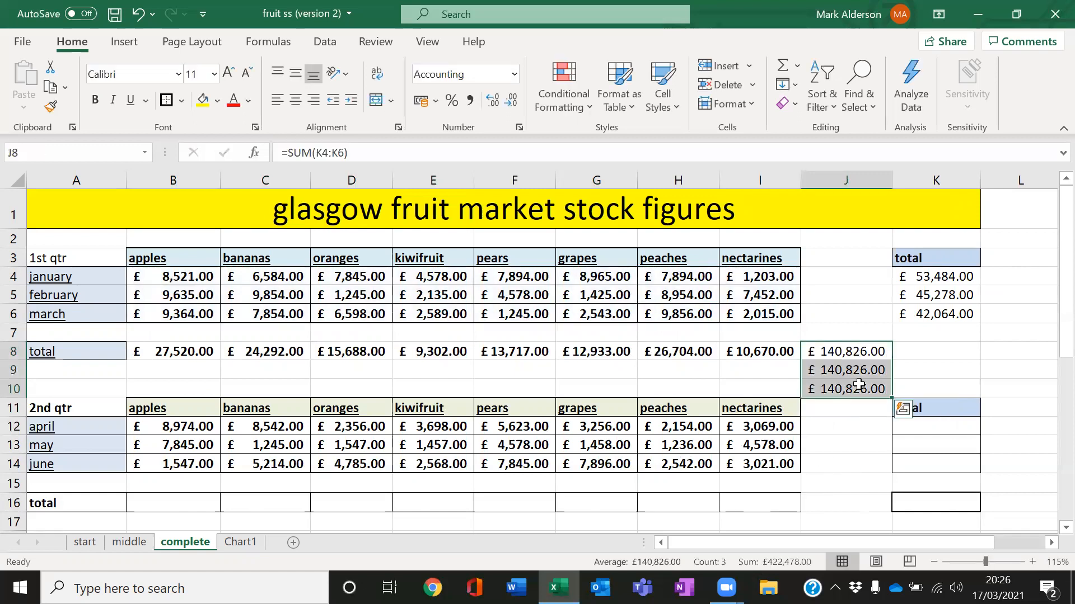
key("Delete")
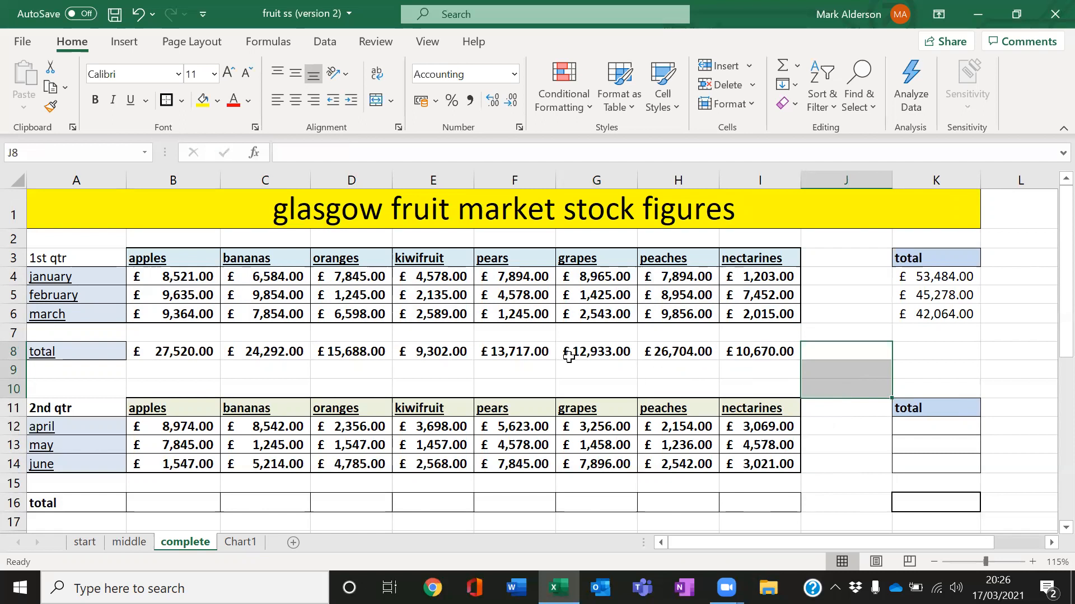
Step: Compare the first-quarter block B4:I6 with the monthly totals K4:K6, and total K4:K6 in K8 with AutoSum
left_click_drag(200, 279, 772, 314)
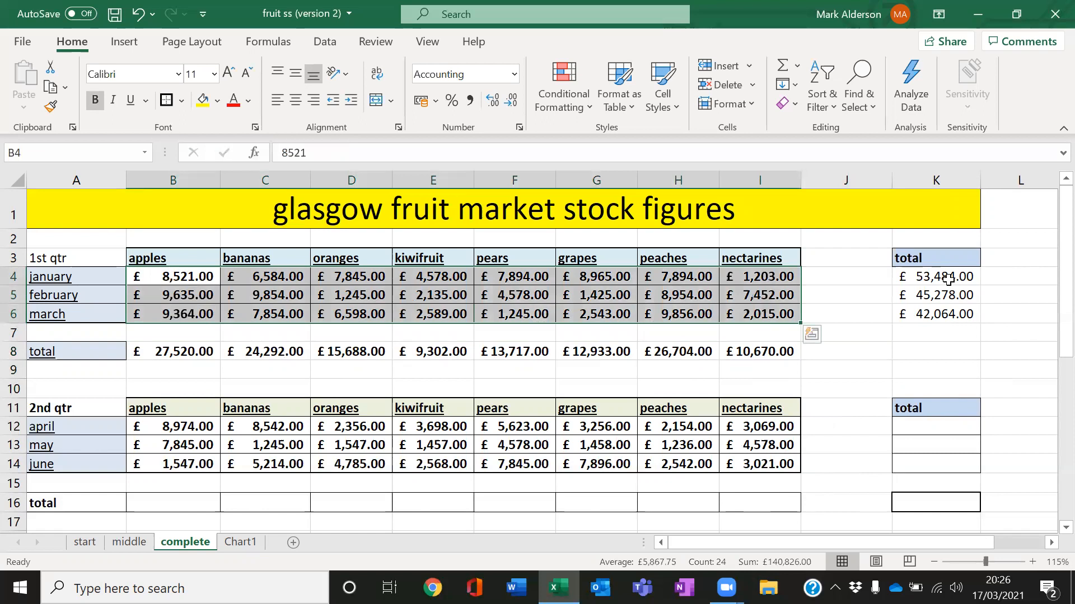
left_click_drag(948, 280, 946, 314)
left_click_drag(778, 313, 209, 274)
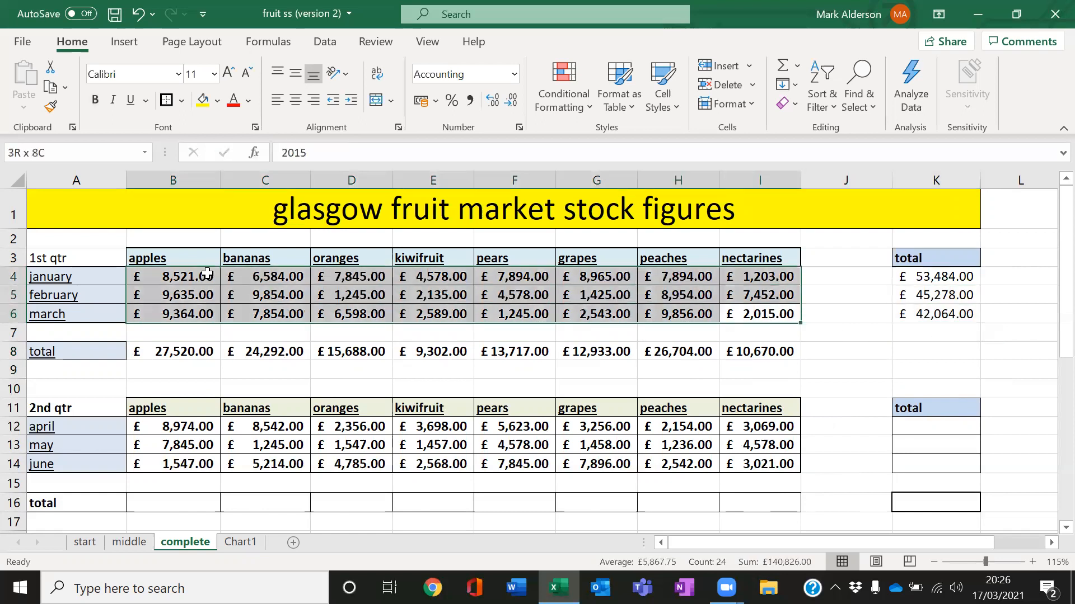
left_click(928, 352)
left_click(783, 70)
left_click_drag(916, 270, 921, 310)
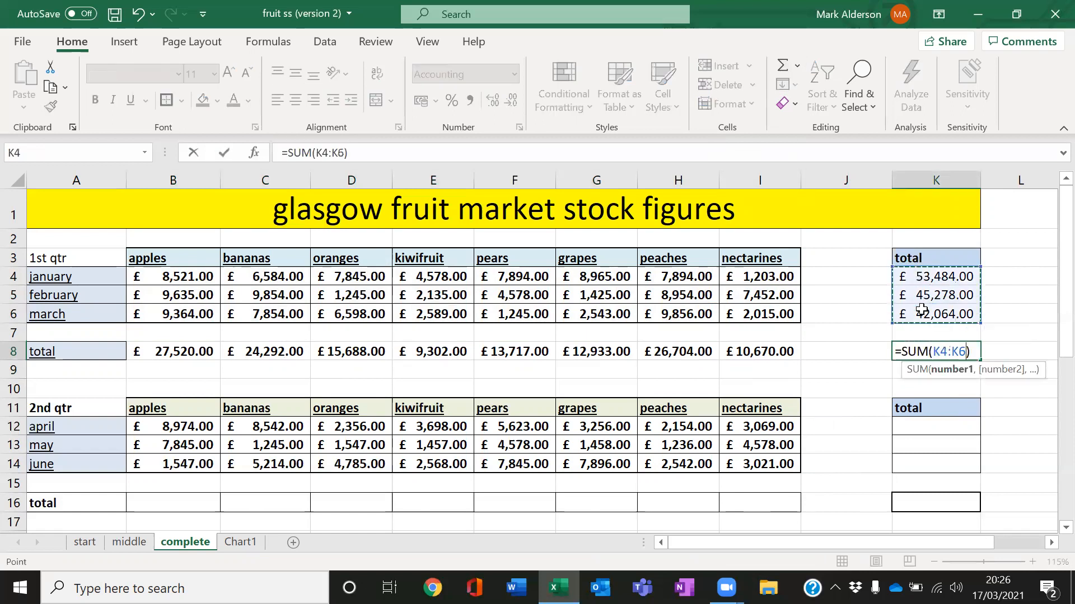
key("Return")
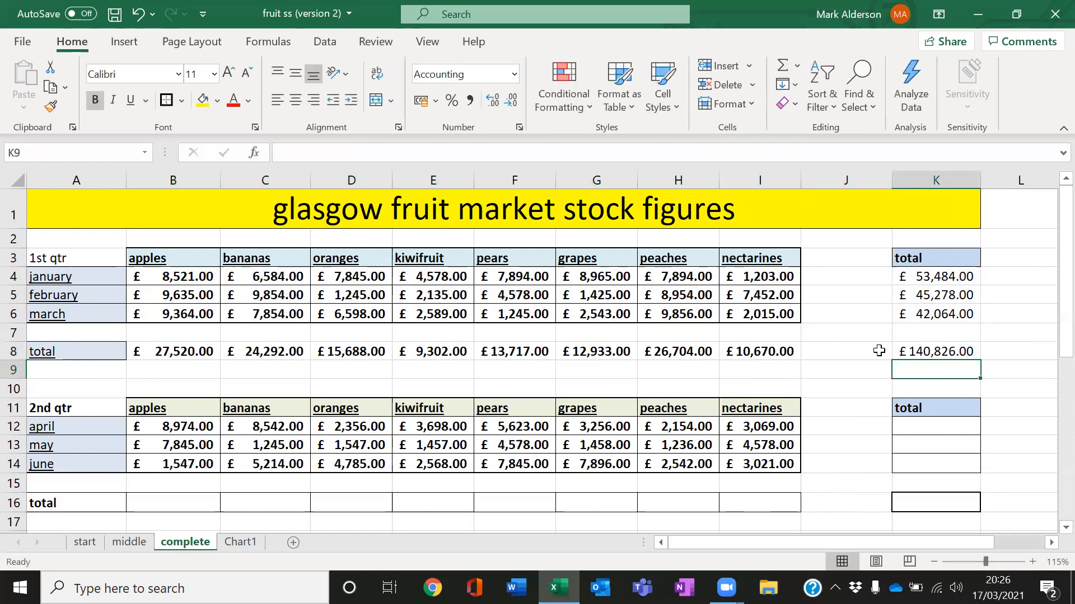
Step: AutoSum the second-quarter range B12:J15 to produce its month totals in column J and fruit totals in row 15
scroll(752, 348, "down", 1)
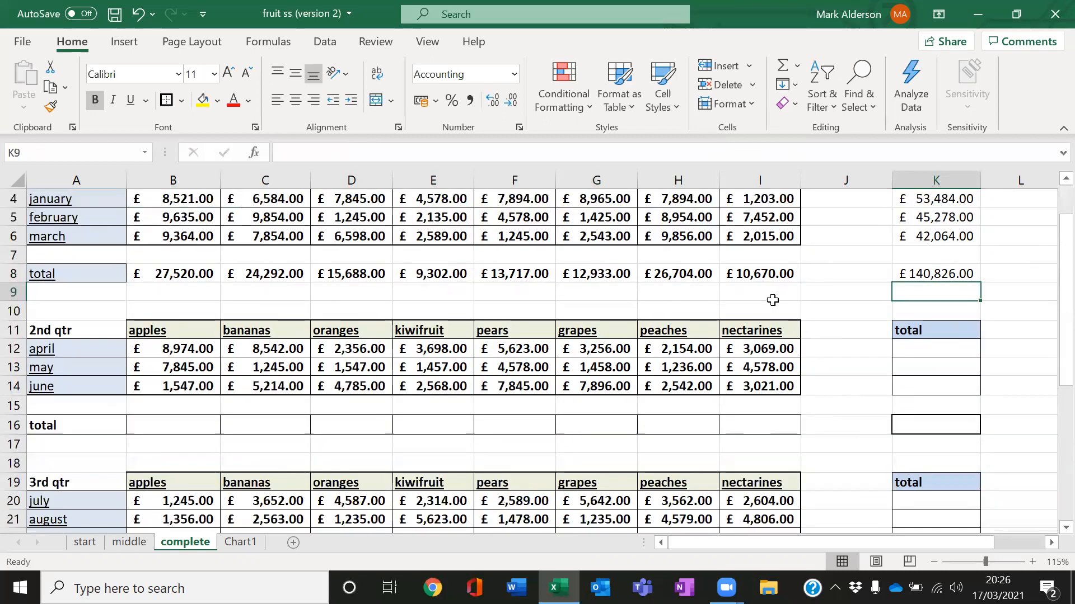
scroll(772, 301, "up", 1)
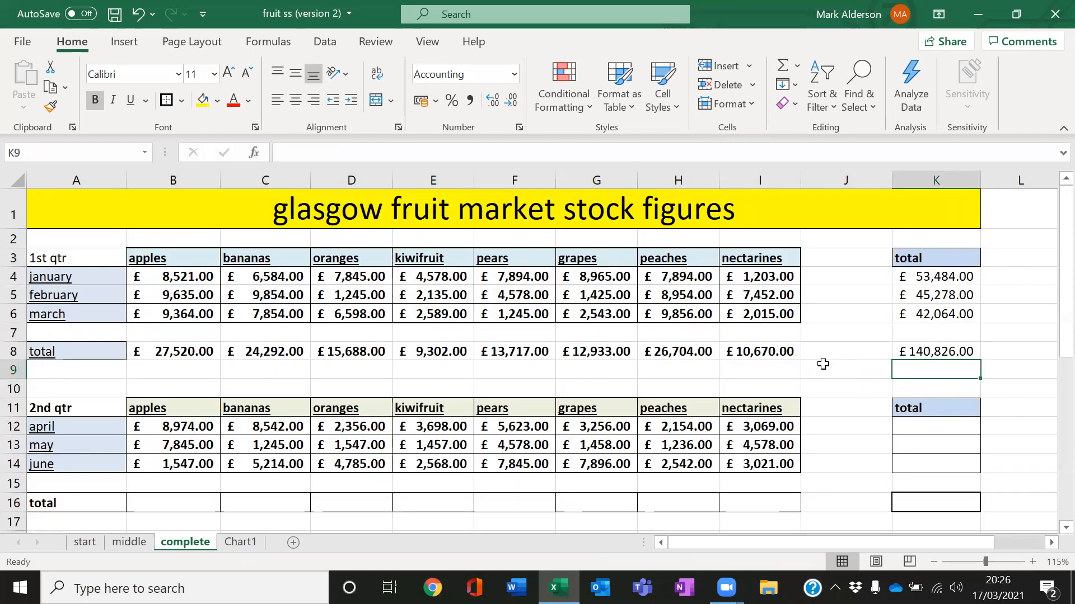
scroll(819, 389, "down", 1)
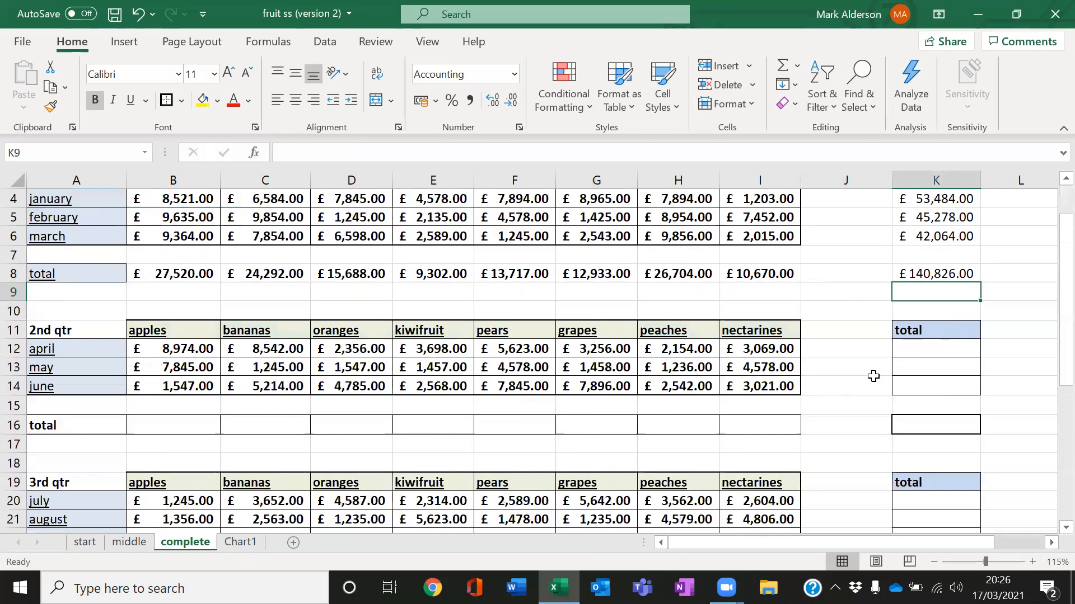
left_click_drag(205, 349, 818, 403)
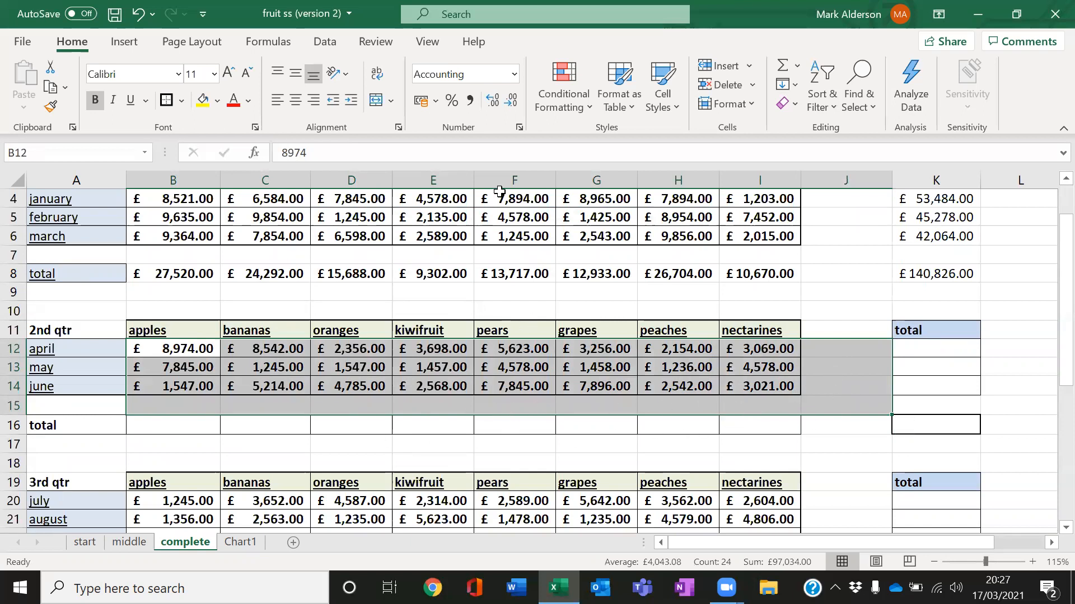
left_click(783, 65)
Step: Move the second-quarter month totals from J12:J14 to K12:K14 and the quarter total from J15 to K16
left_click_drag(840, 351, 841, 386)
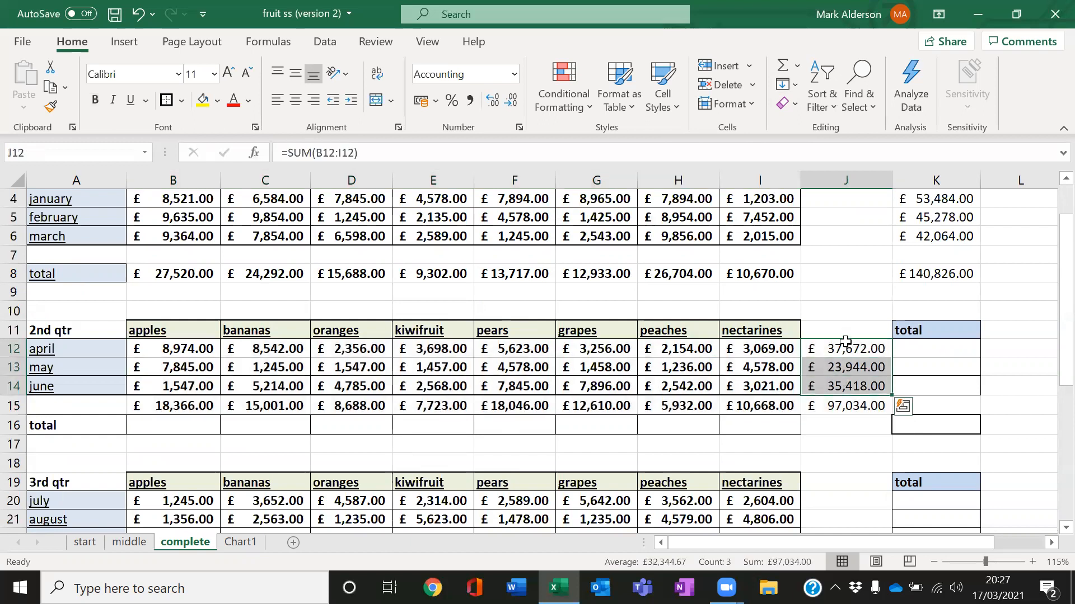
left_click_drag(848, 343, 903, 342)
left_click(848, 407)
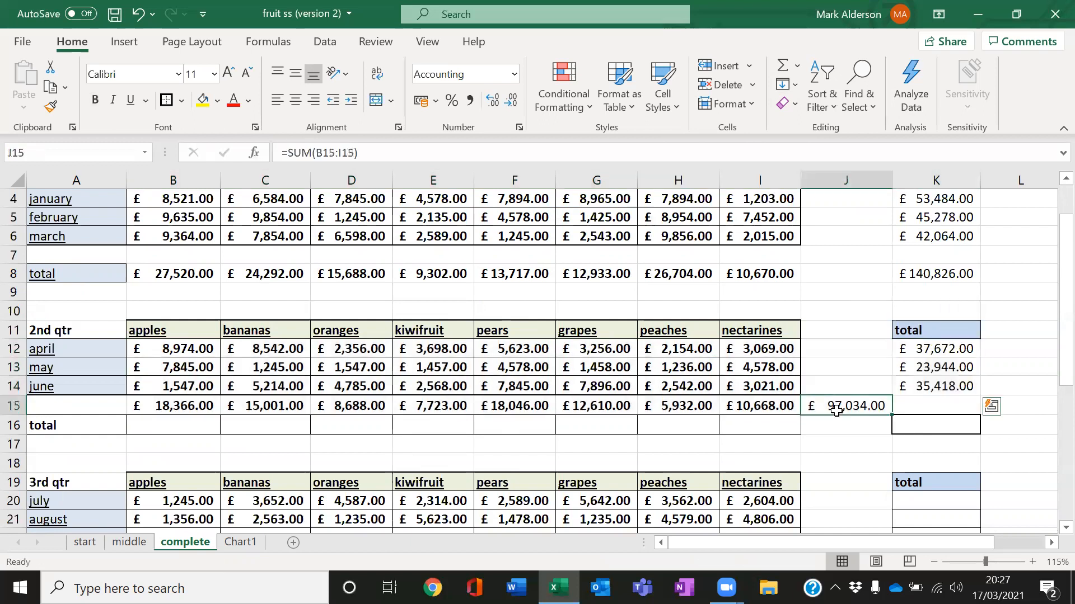
left_click_drag(849, 418, 945, 440)
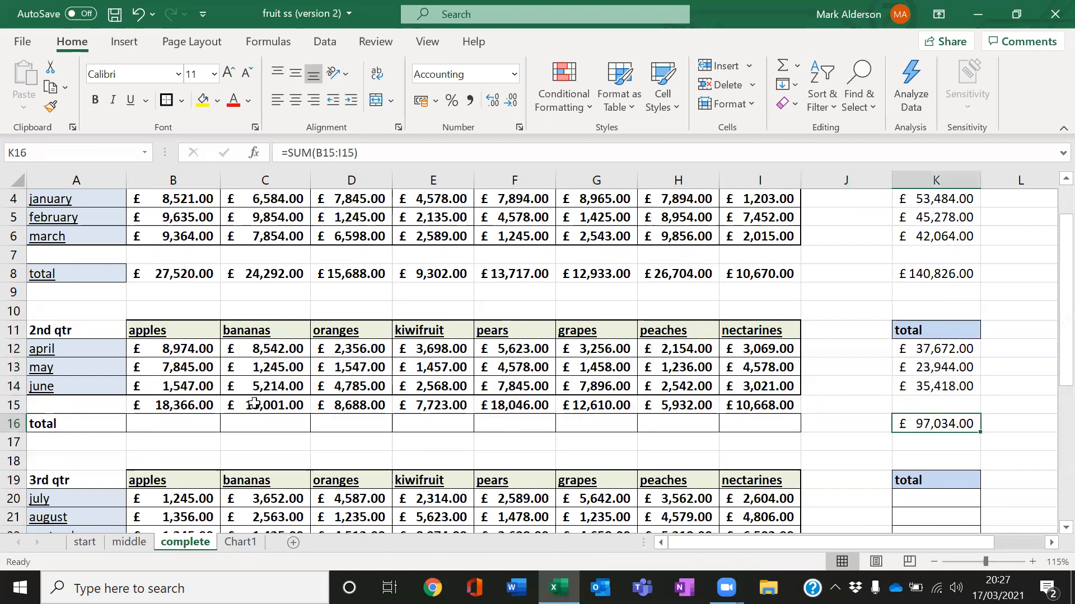
Step: Move the second-quarter fruit totals from B15:I15 into the total row B16:I16
left_click_drag(192, 405, 762, 405)
left_click_drag(669, 414, 673, 430)
left_click(817, 464)
Step: Total the third-quarter apples B20:B22 in B24 with AutoSum, and fill the formula across to I24
scroll(820, 466, "down", 2)
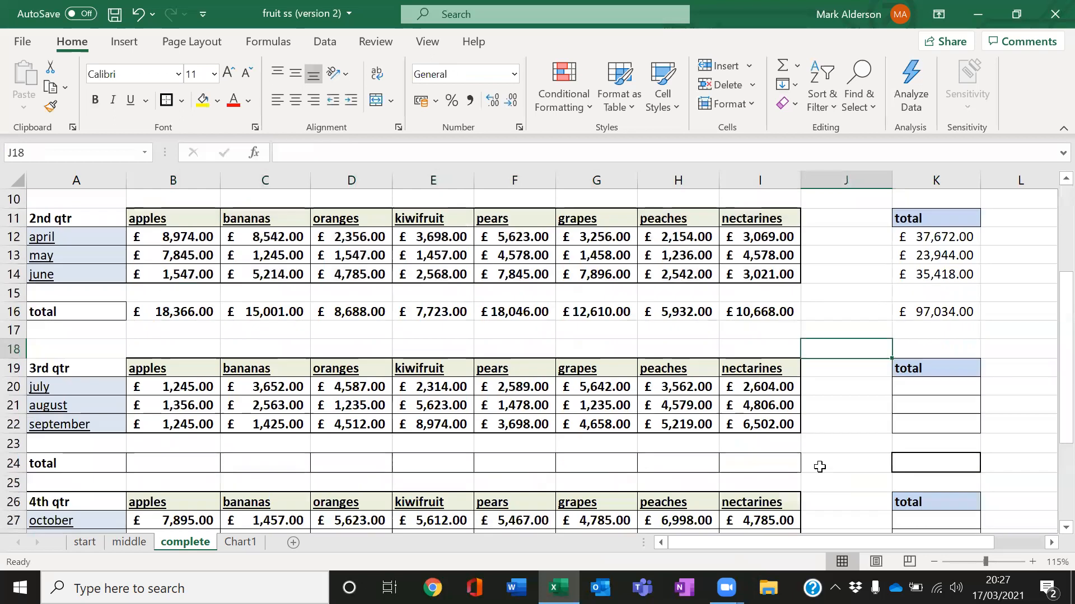
left_click(192, 460)
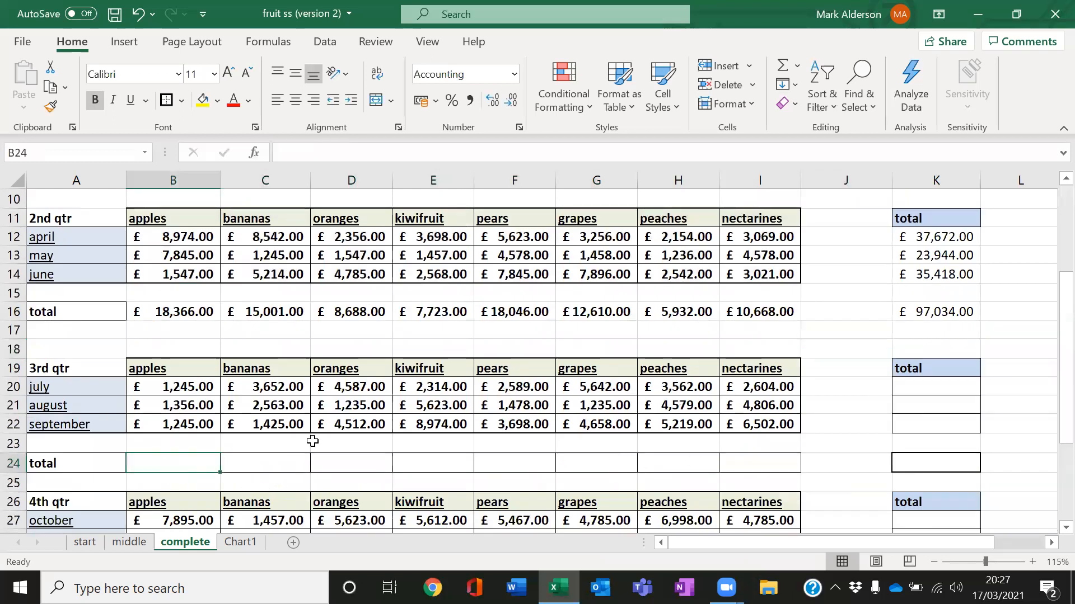
left_click(782, 66)
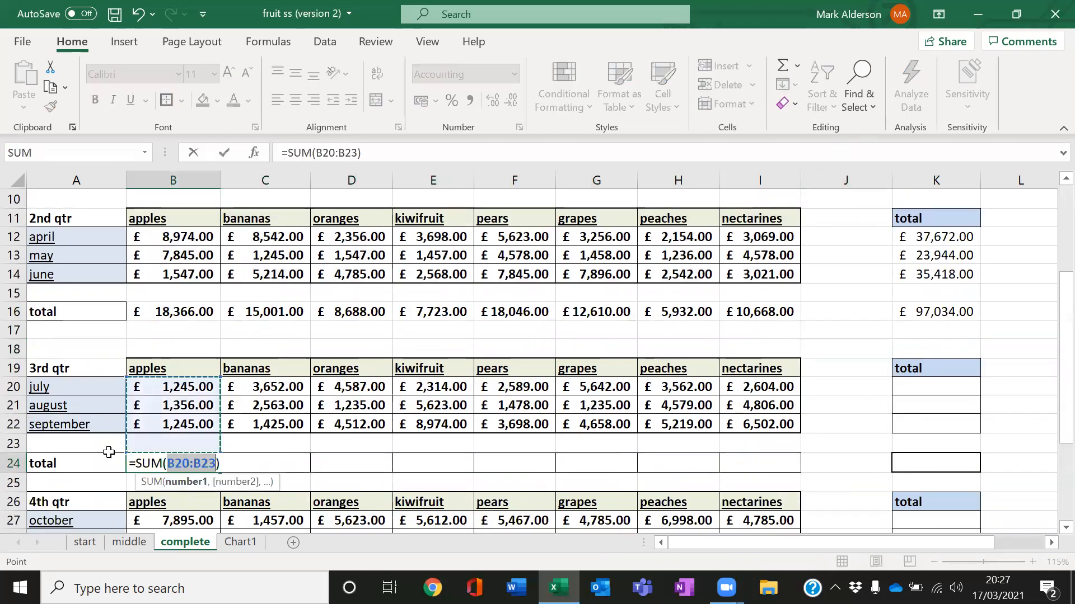
left_click_drag(184, 383, 184, 416)
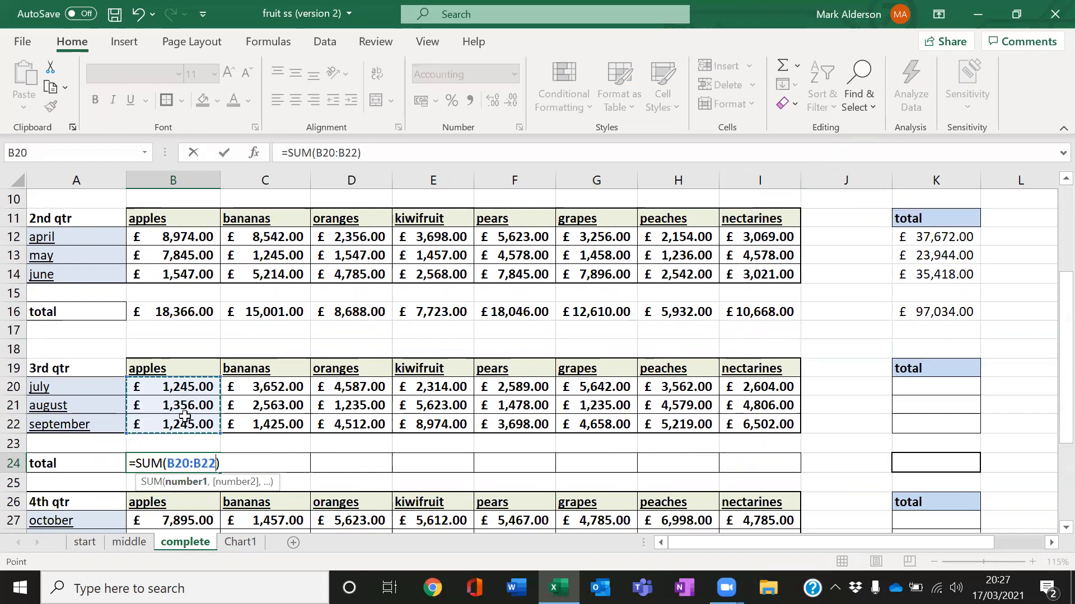
key("Return")
left_click(176, 464)
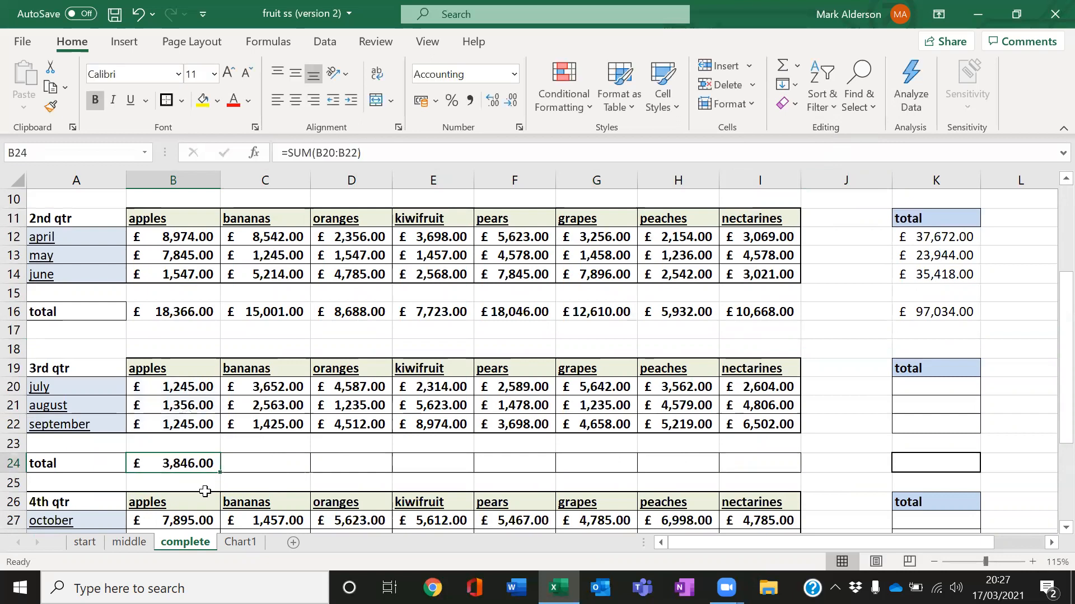
left_click_drag(222, 475, 764, 477)
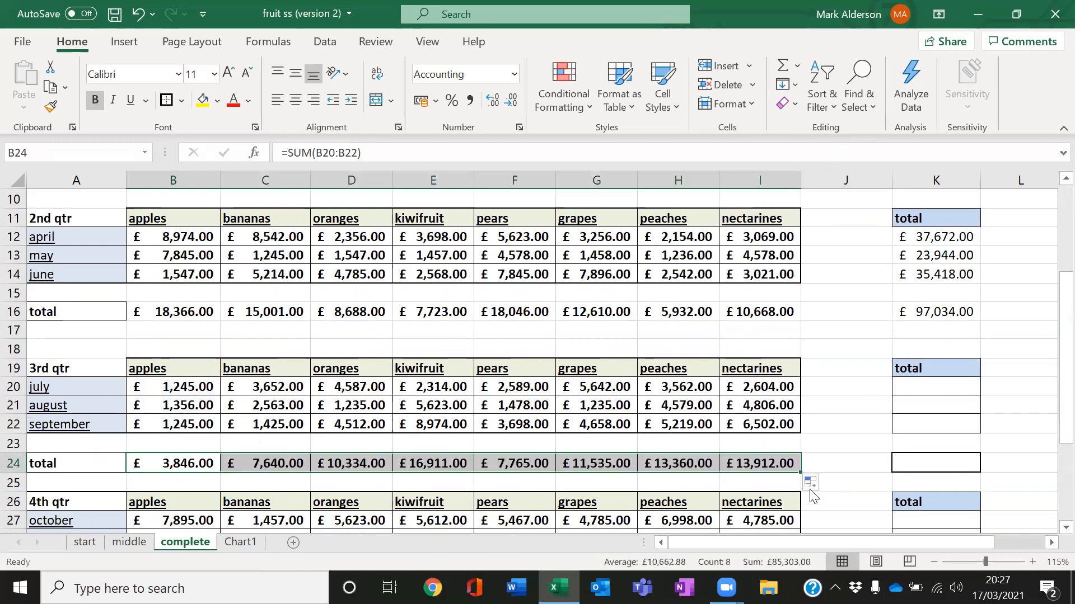
Step: Total the July figures B20:I20 in K20 with AutoSum, and fill the formula down to K22
left_click(917, 386)
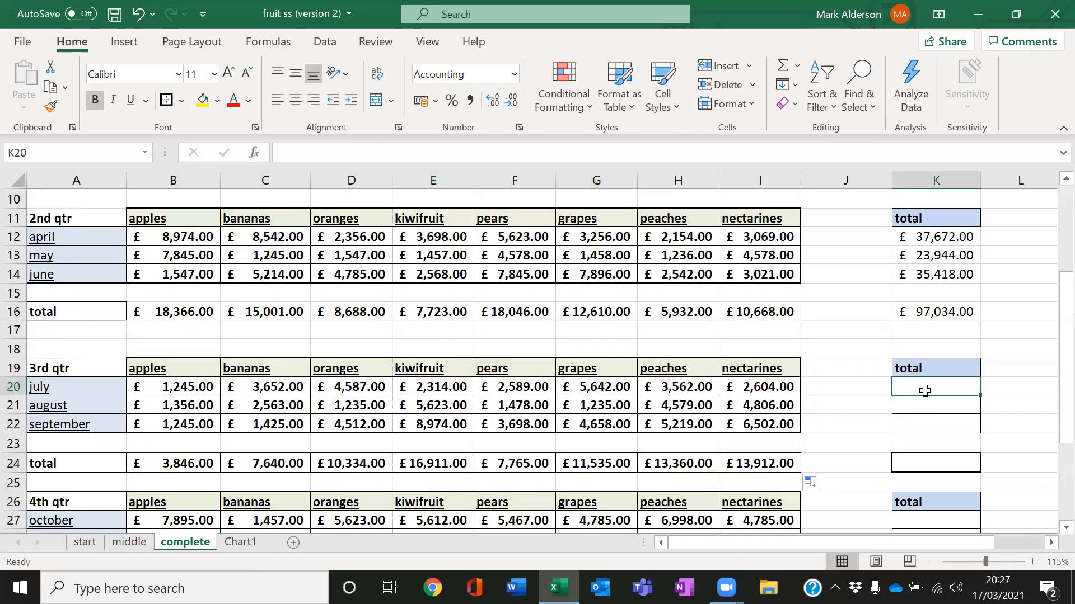
left_click(780, 66)
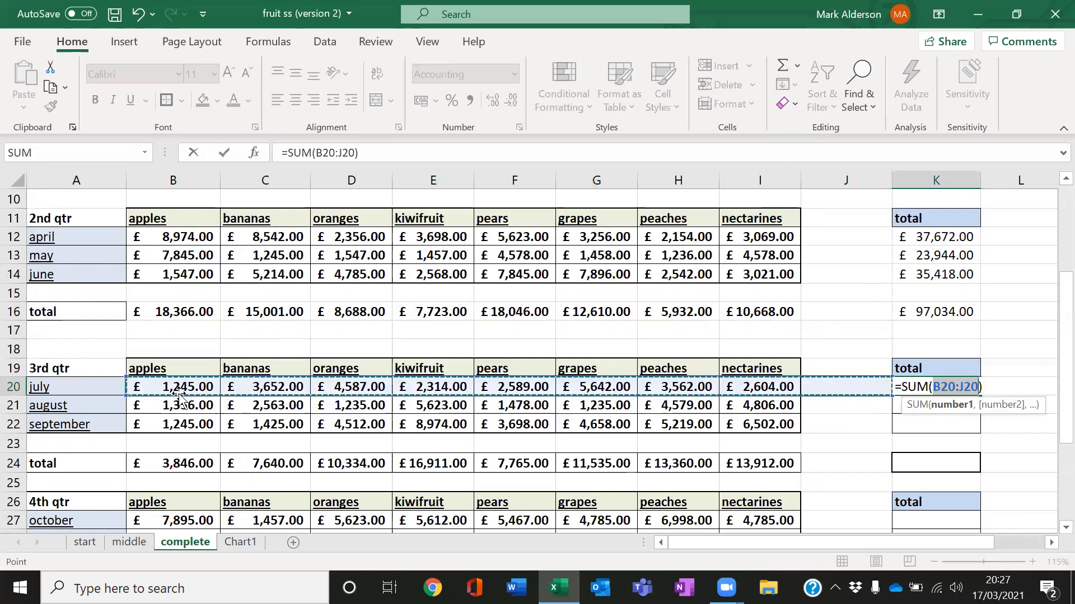
left_click_drag(180, 391, 754, 384)
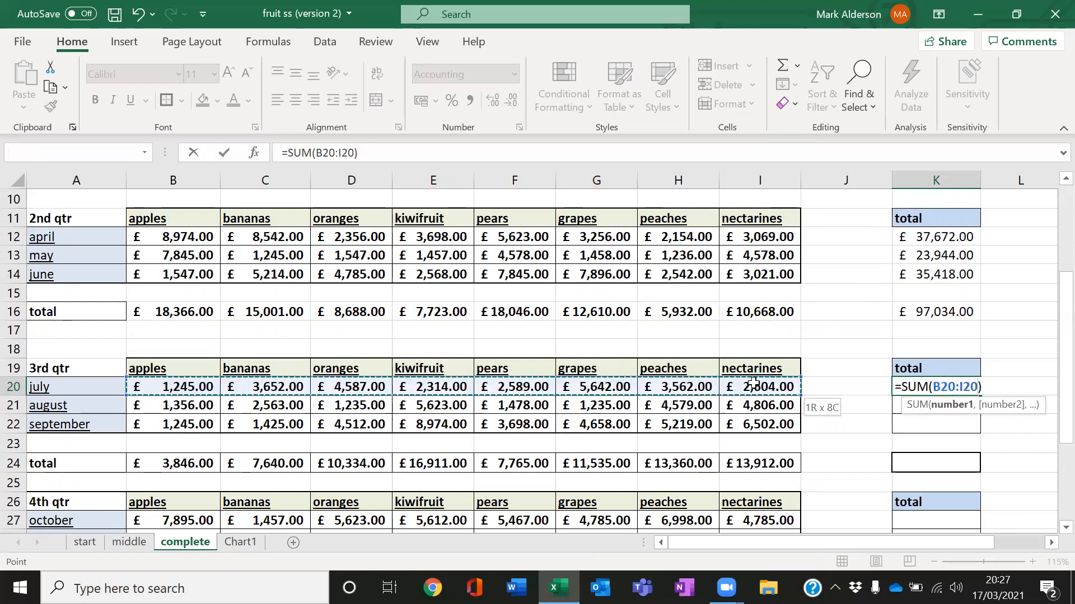
key("Return")
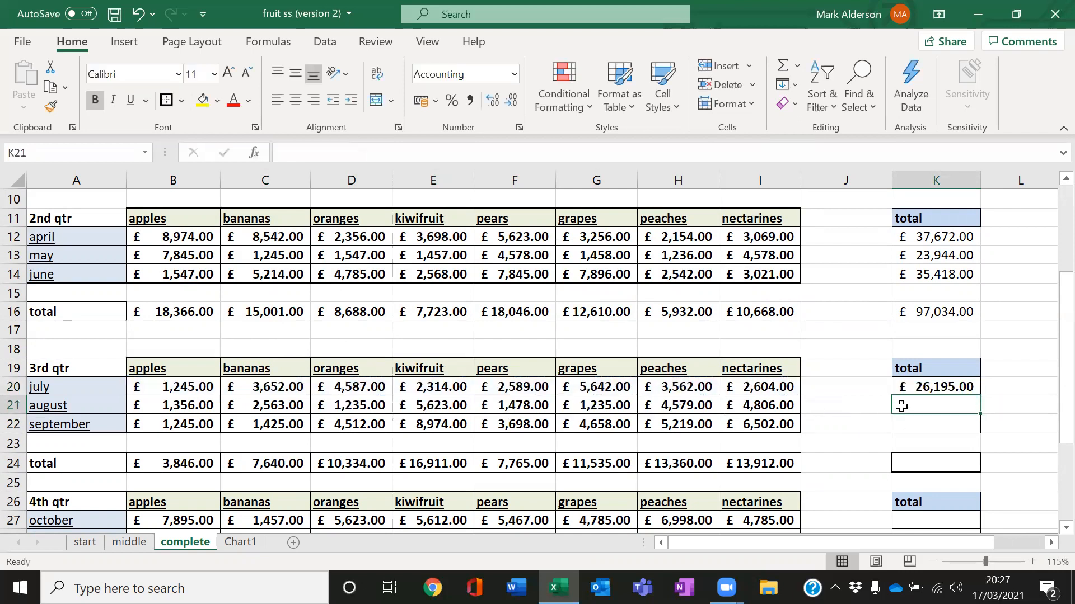
left_click(914, 387)
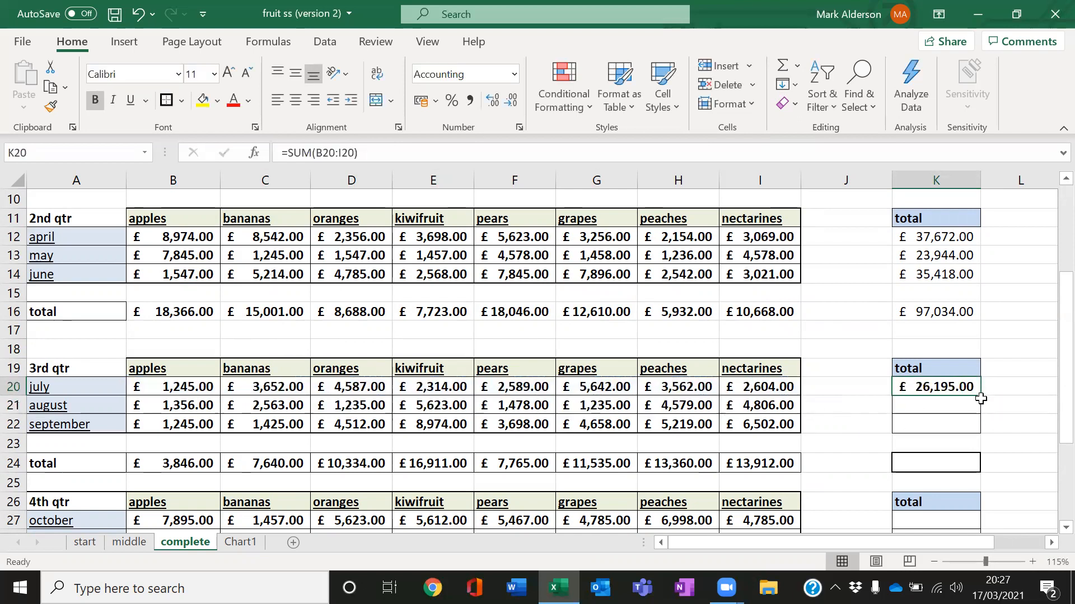
left_click_drag(984, 400, 984, 425)
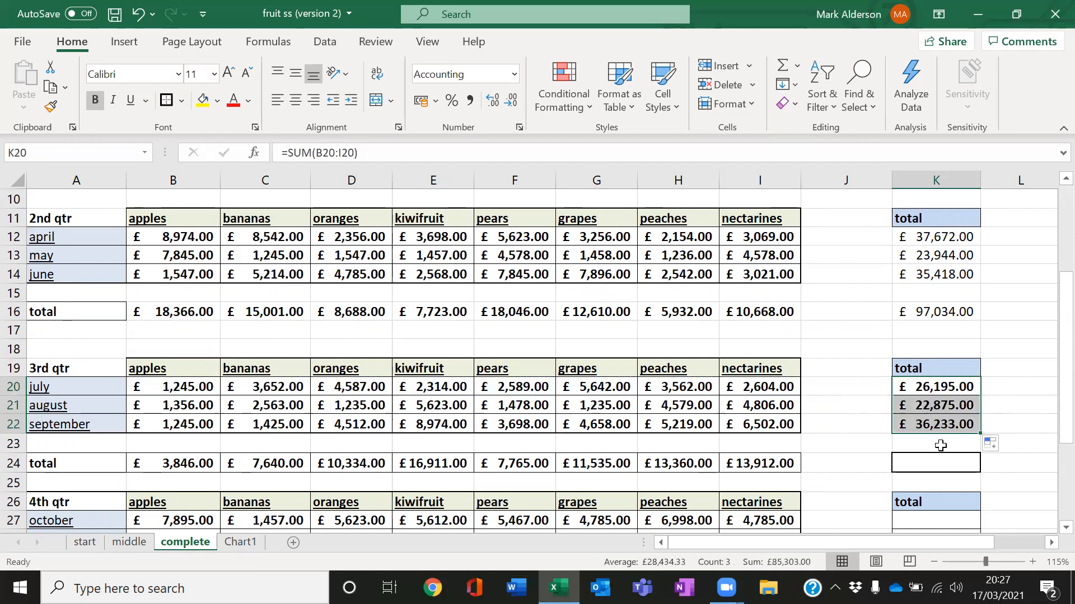
Step: Total the third-quarter month totals K20:K22 in K24 with AutoSum
left_click(937, 466)
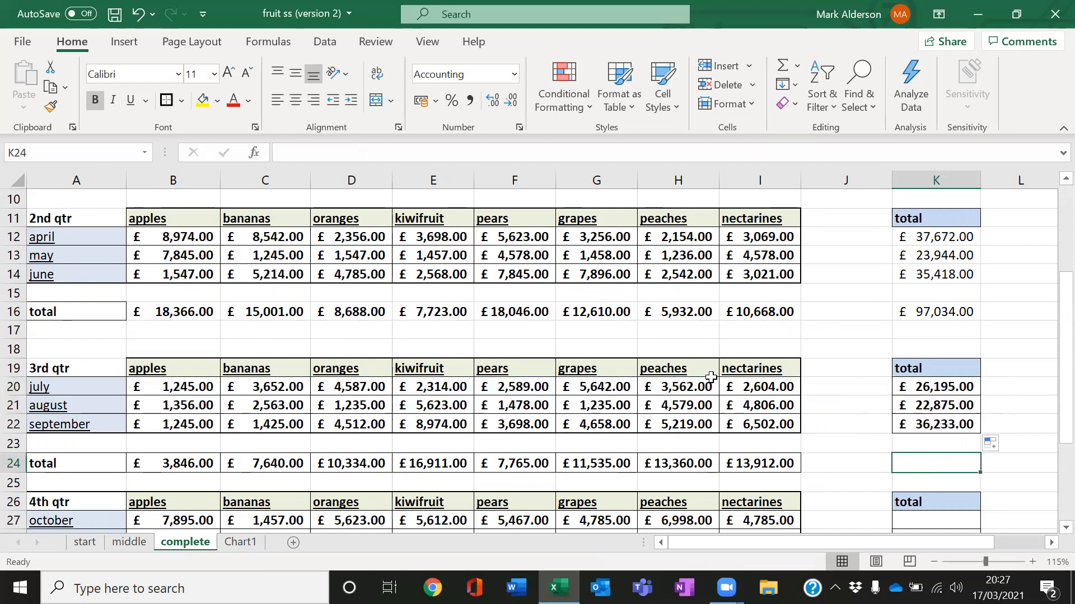
left_click(782, 65)
left_click_drag(908, 389, 924, 424)
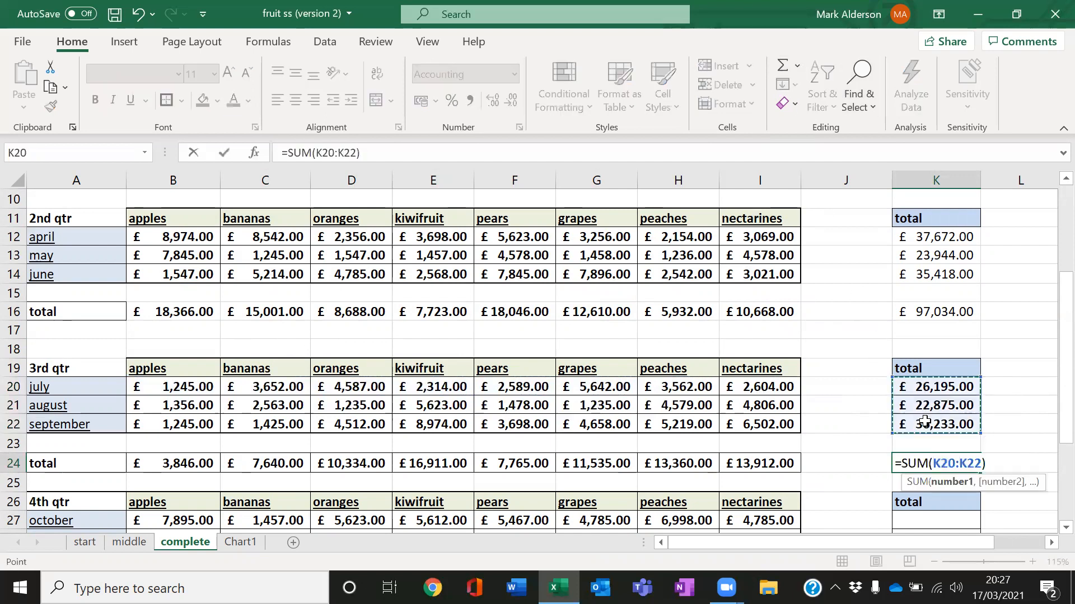
key("Return")
Step: AutoSum the fourth-quarter range B27:J30 to produce its month totals in column J and fruit totals in row 30
scroll(856, 420, "down", 3)
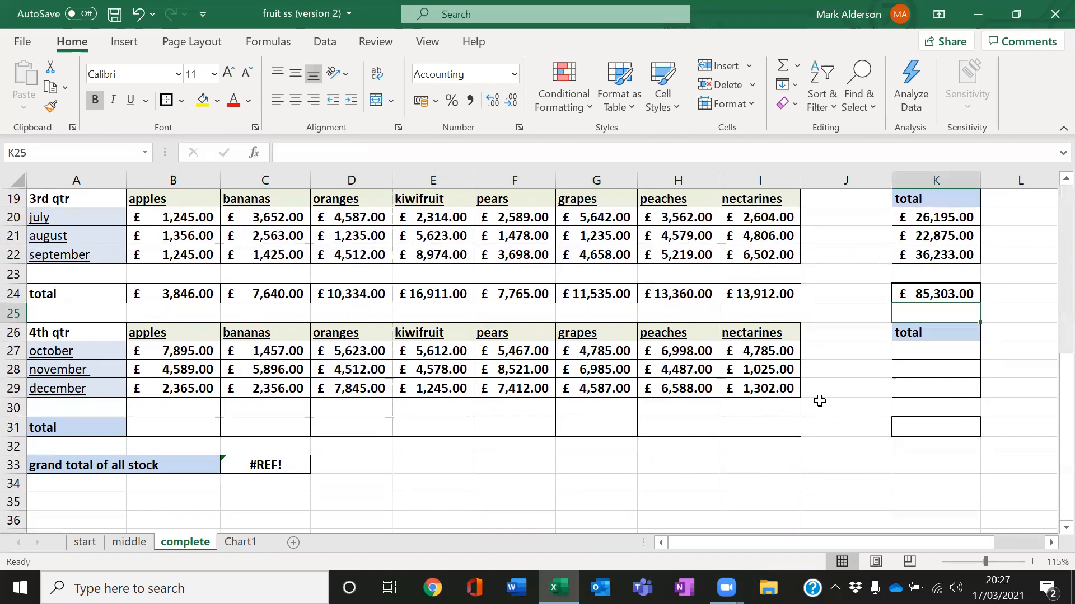
left_click_drag(178, 351, 387, 407)
left_click_drag(487, 405, 814, 403)
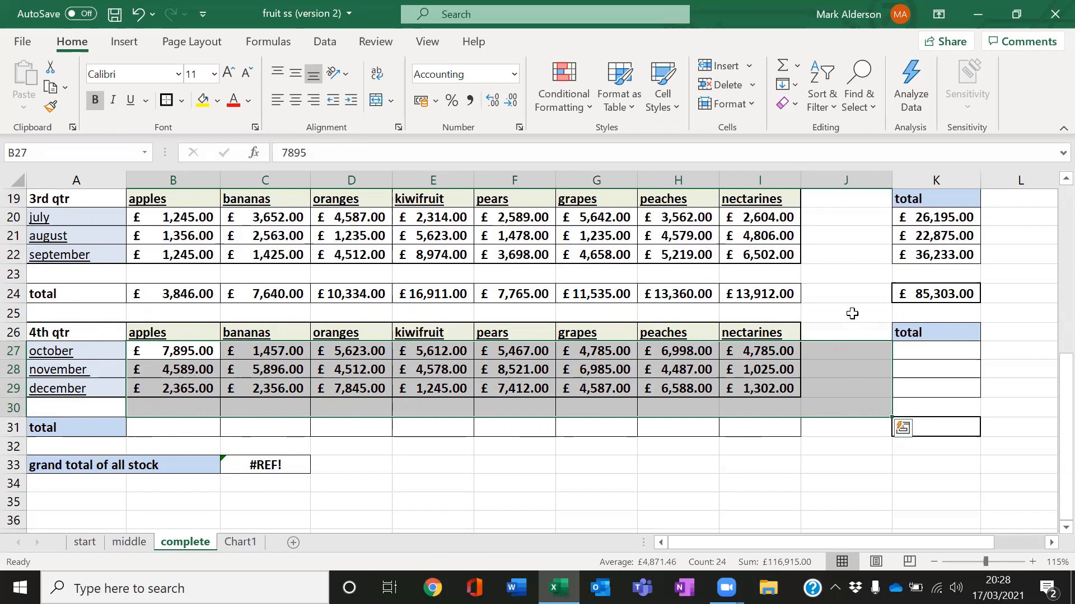
left_click(783, 65)
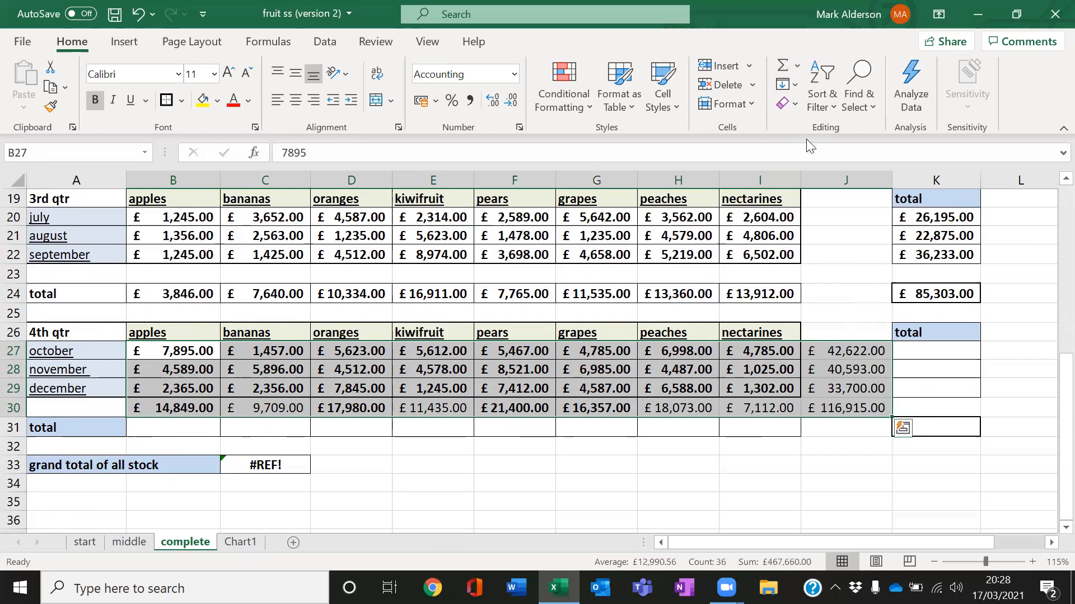
Step: Move the fourth-quarter totals into place: J30 to K31, J27:J29 to K27:K29, and B30:I30 to B31:I31
left_click(837, 410)
left_click_drag(839, 417, 936, 428)
left_click(838, 353)
left_click_drag(838, 353, 981, 370)
left_click_drag(208, 409, 688, 428)
left_click(635, 484)
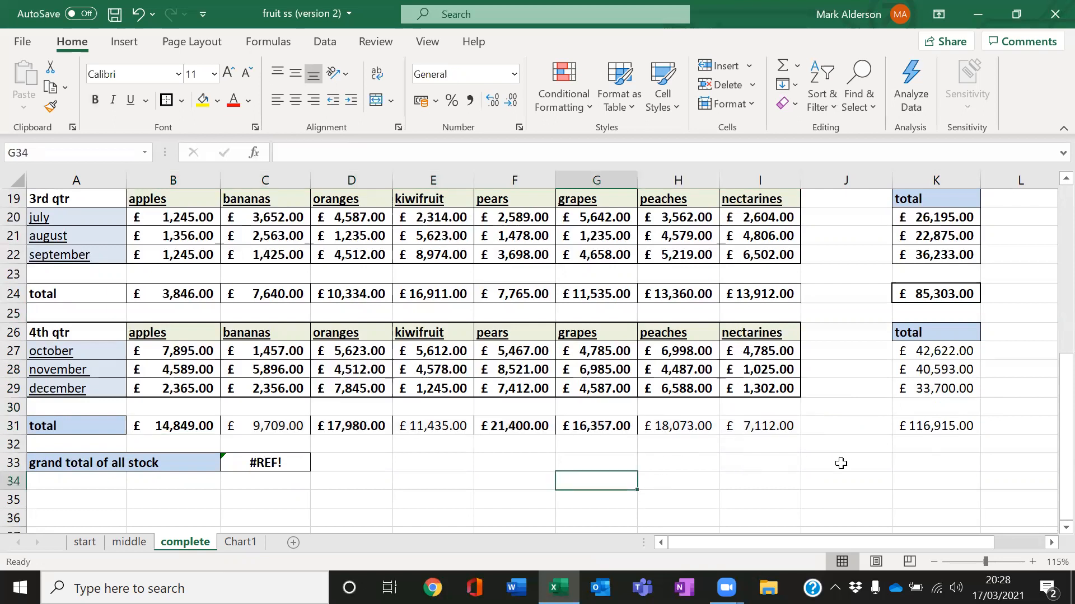
Step: Inspect the grand total formula in C33 and the four quarter totals in K8, K16, K24 and K31
left_click(301, 469)
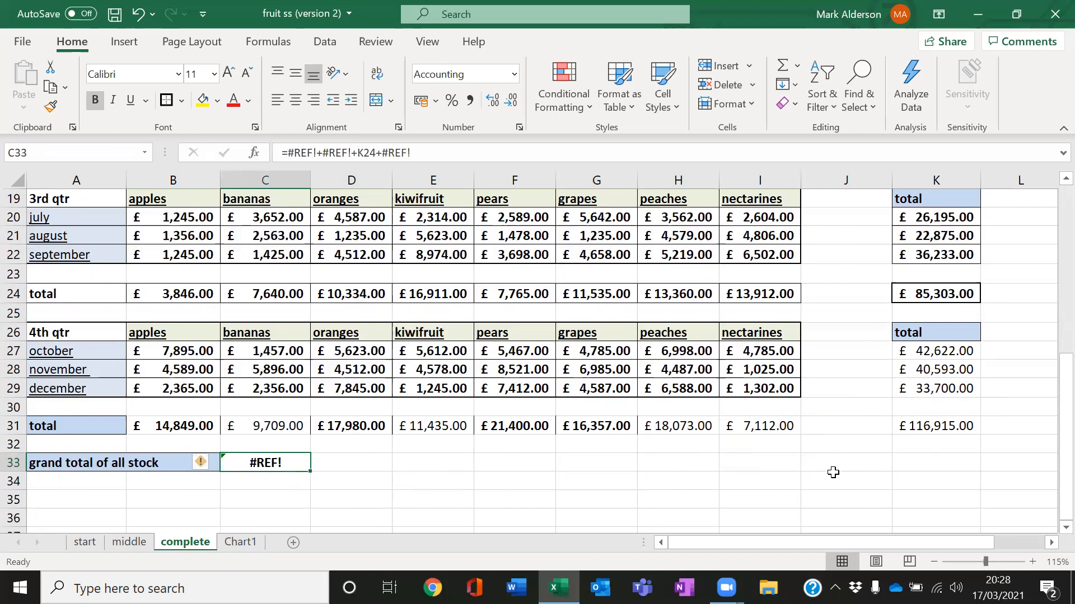
scroll(955, 370, "up", 6)
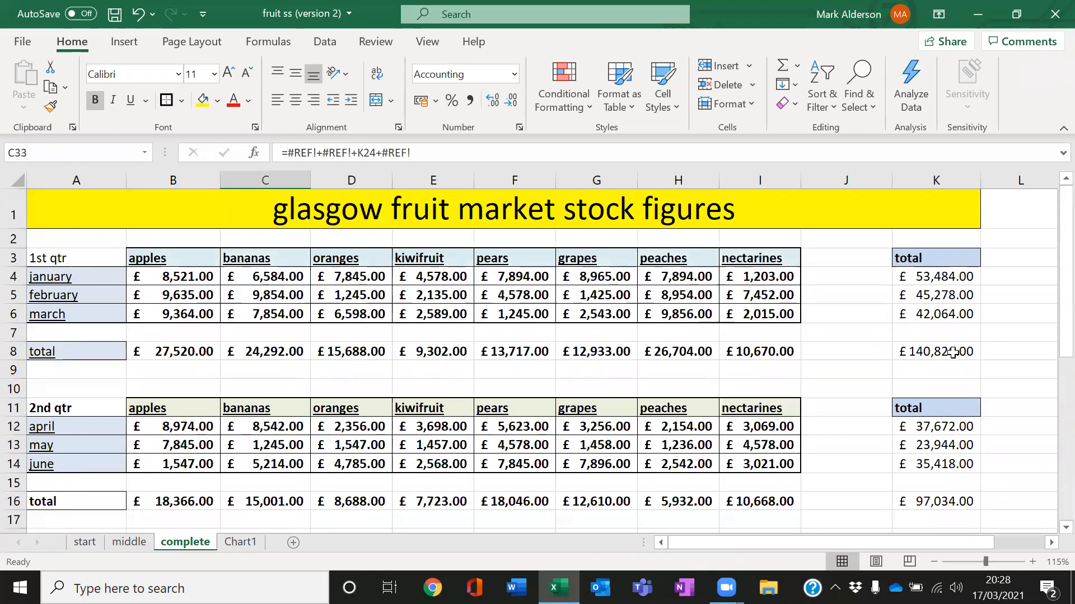
left_click(953, 351)
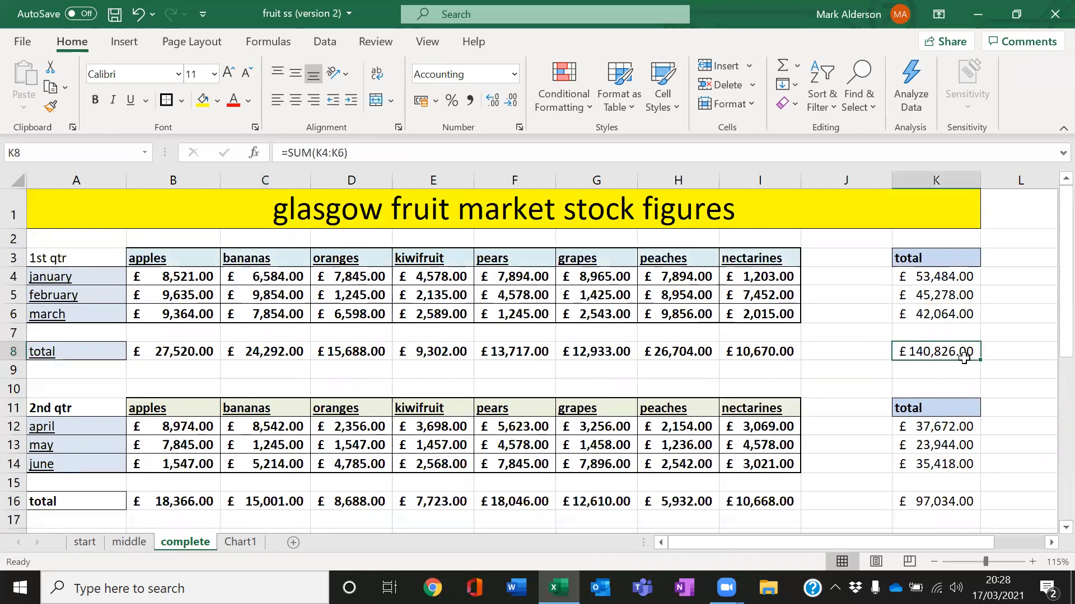
scroll(960, 361, "down", 2)
left_click(966, 372)
scroll(967, 375, "down", 2)
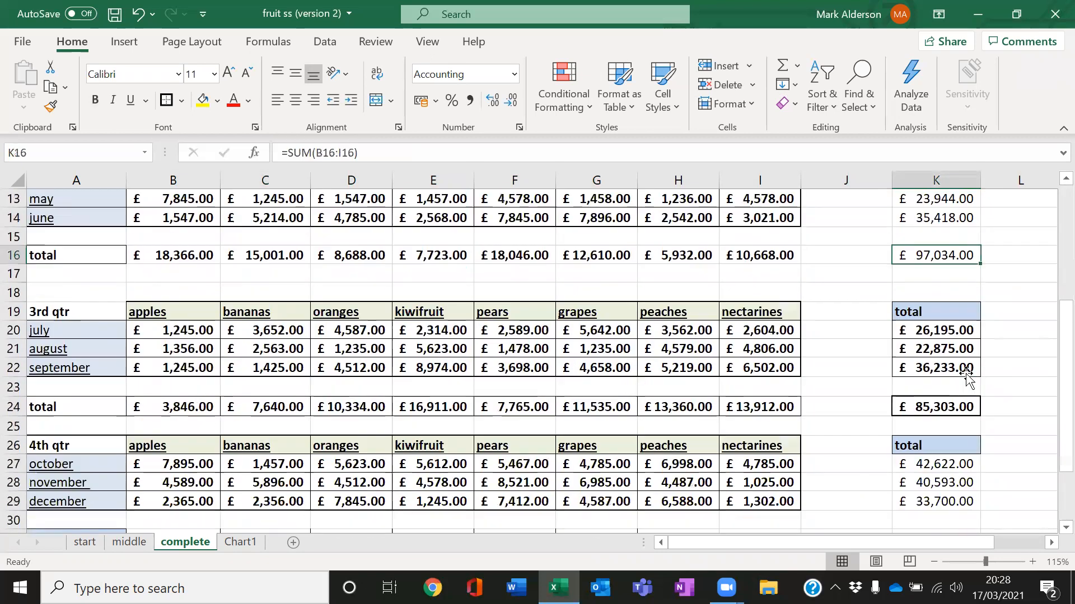
left_click(961, 406)
scroll(1007, 411, "down", 2)
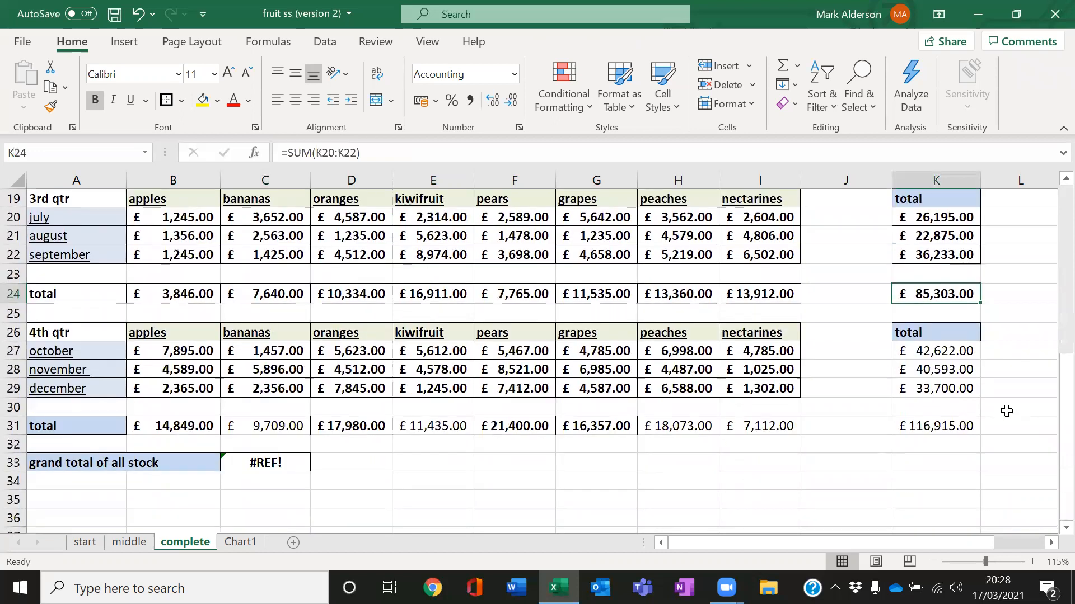
left_click(955, 425)
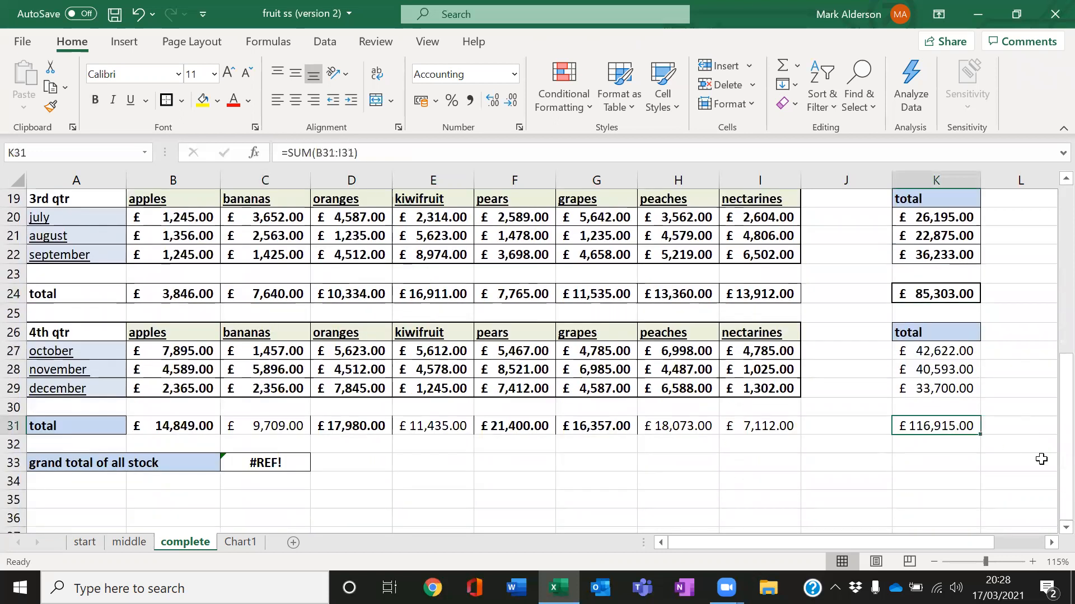
Step: Replace the broken grand total formula in C33 with =K16+K24+K31+K8, adding the four quarterly totals
left_click(280, 461)
type("=")
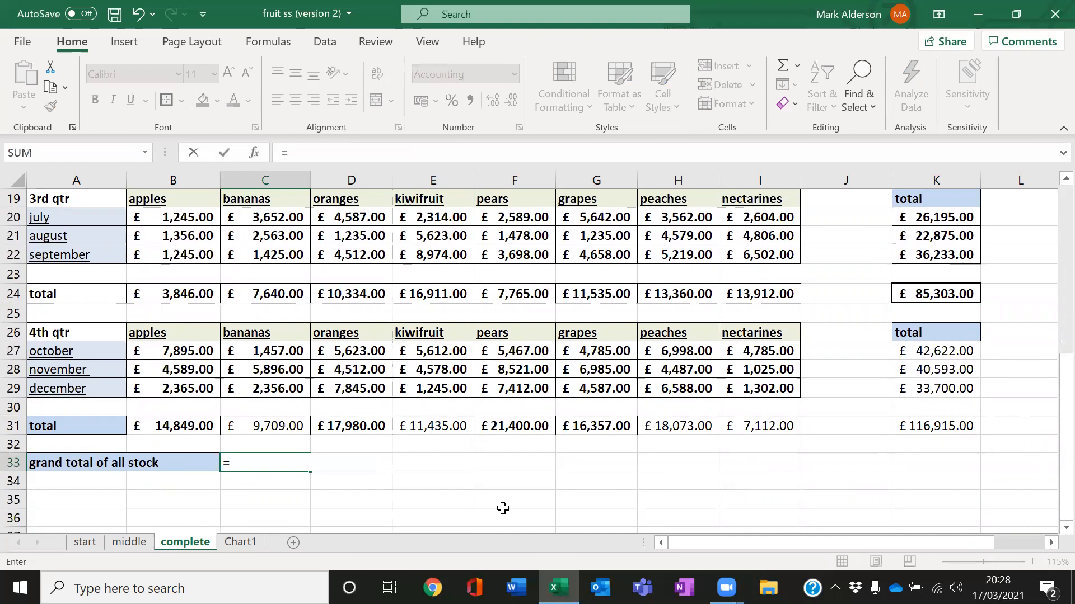
scroll(628, 507, "up", 4)
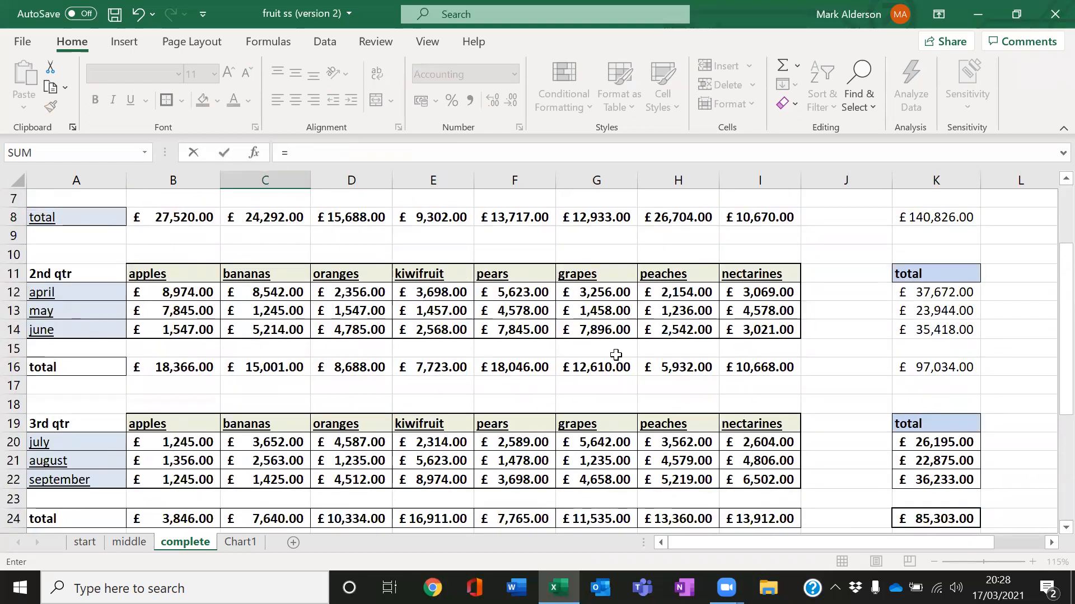
left_click(923, 367)
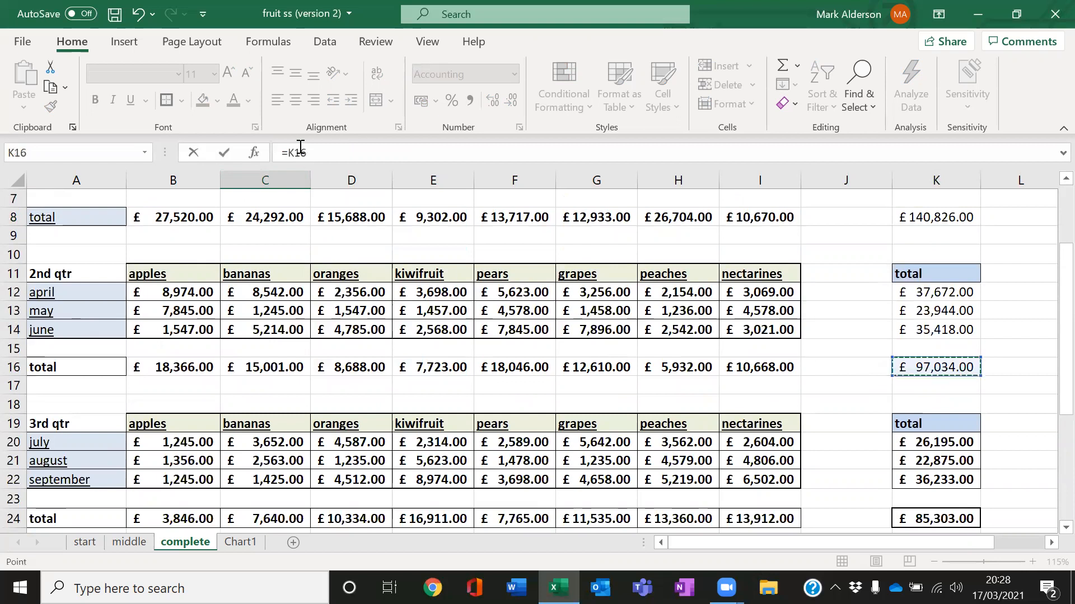
type("+")
scroll(755, 379, "down", 1)
left_click(910, 466)
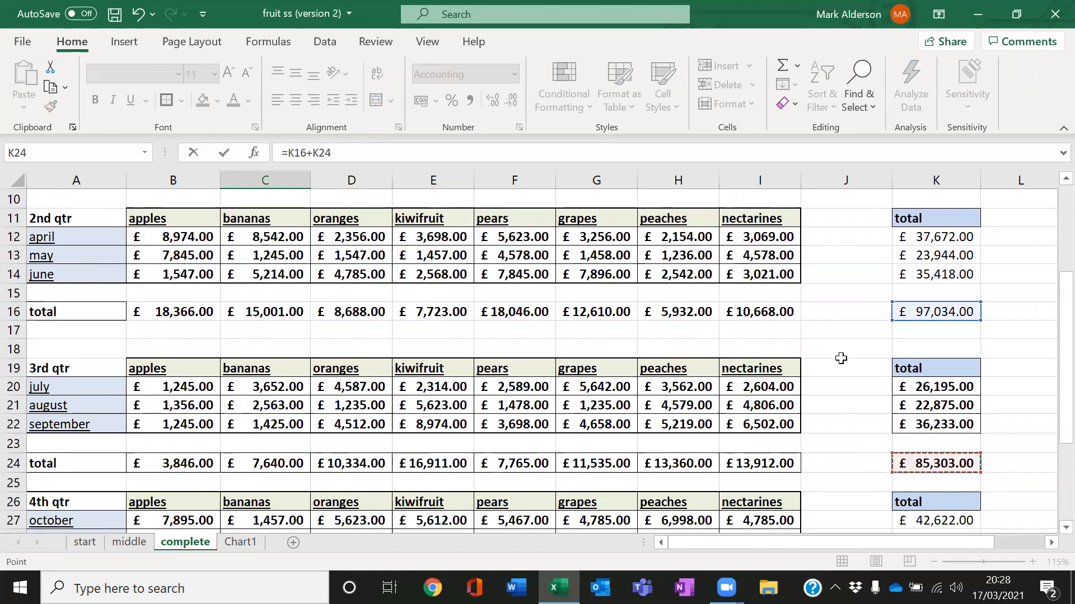
type("+")
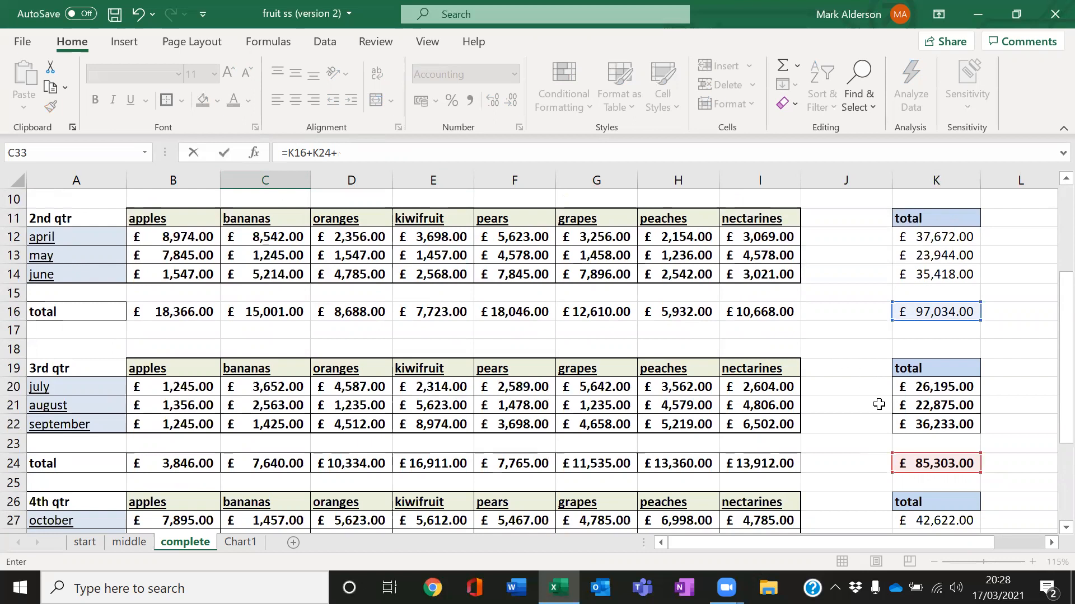
scroll(879, 404, "down", 2)
left_click(915, 482)
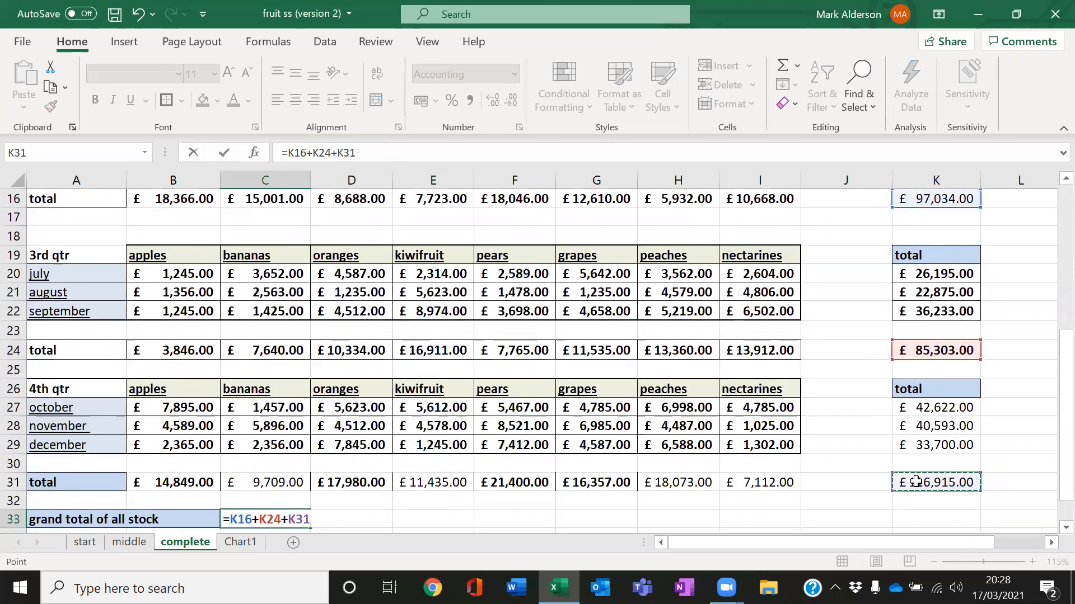
type("+")
scroll(916, 482, "down", 2)
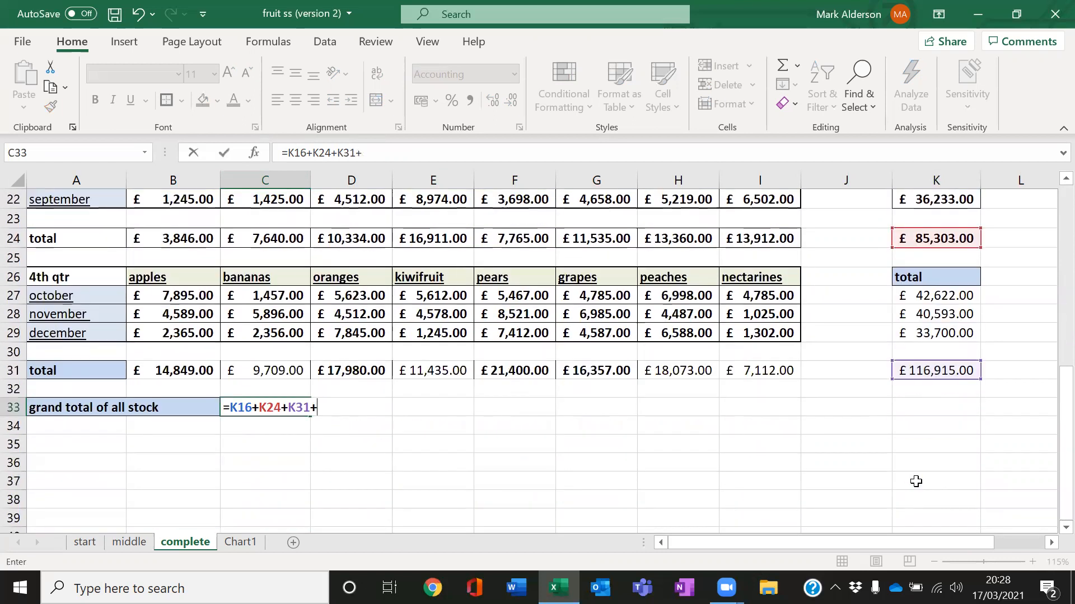
scroll(915, 482, "up", 6)
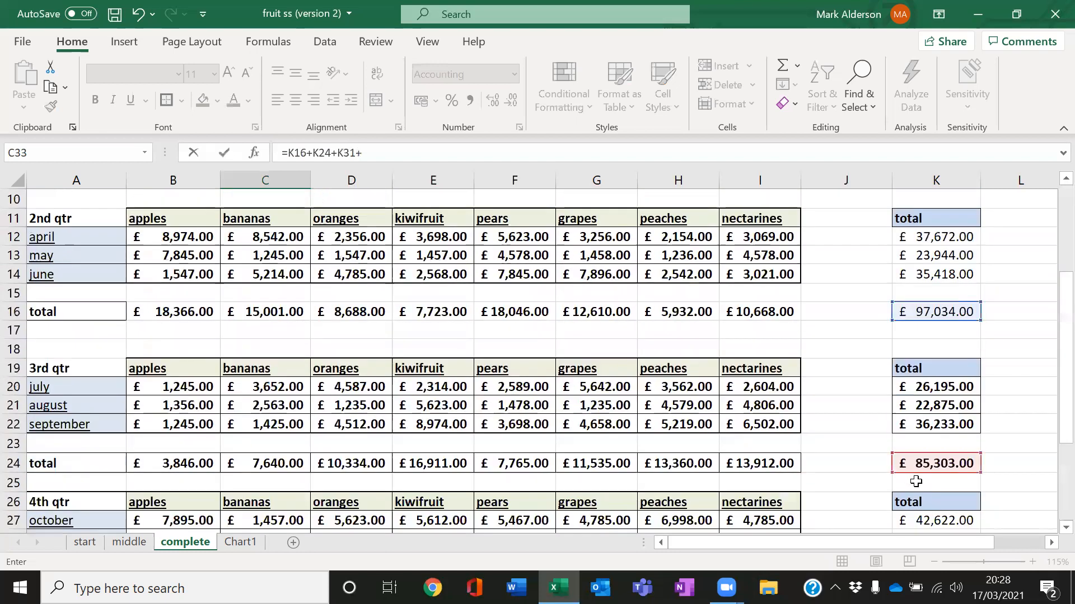
scroll(916, 481, "up", 1)
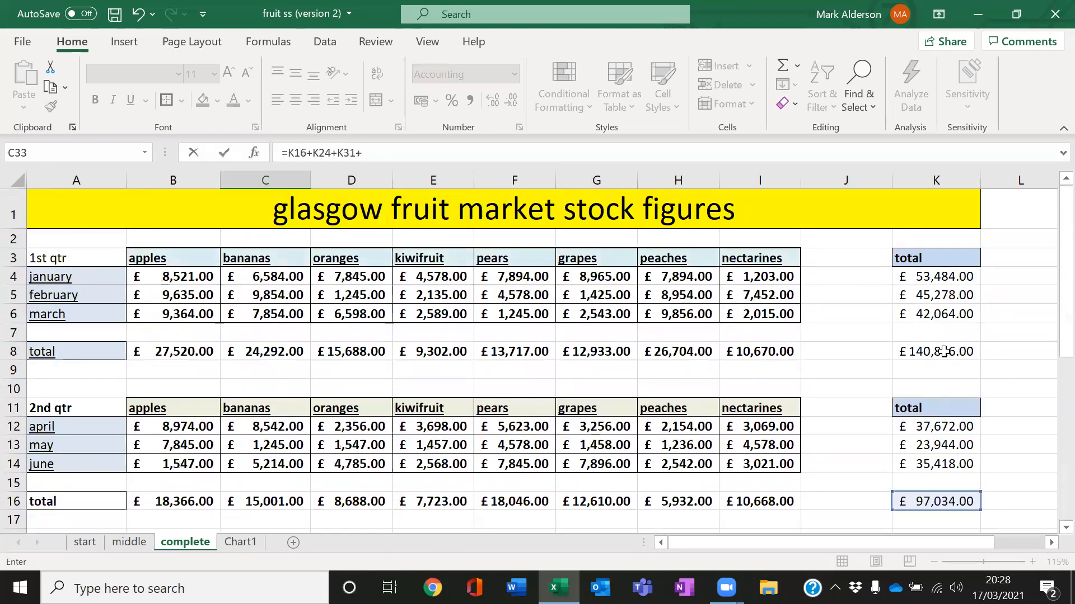
left_click(944, 352)
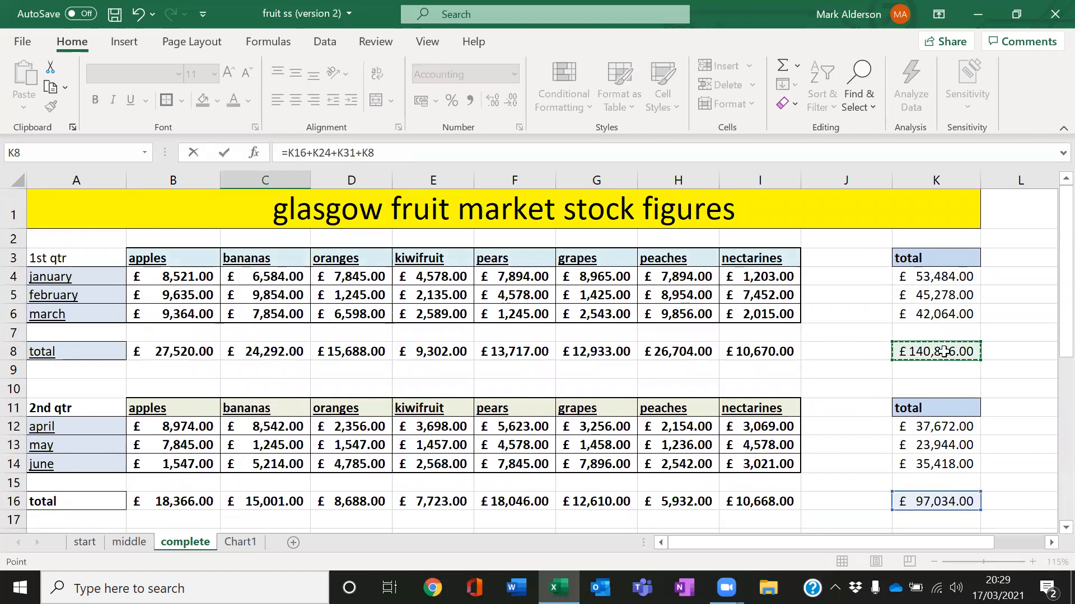
key("Return")
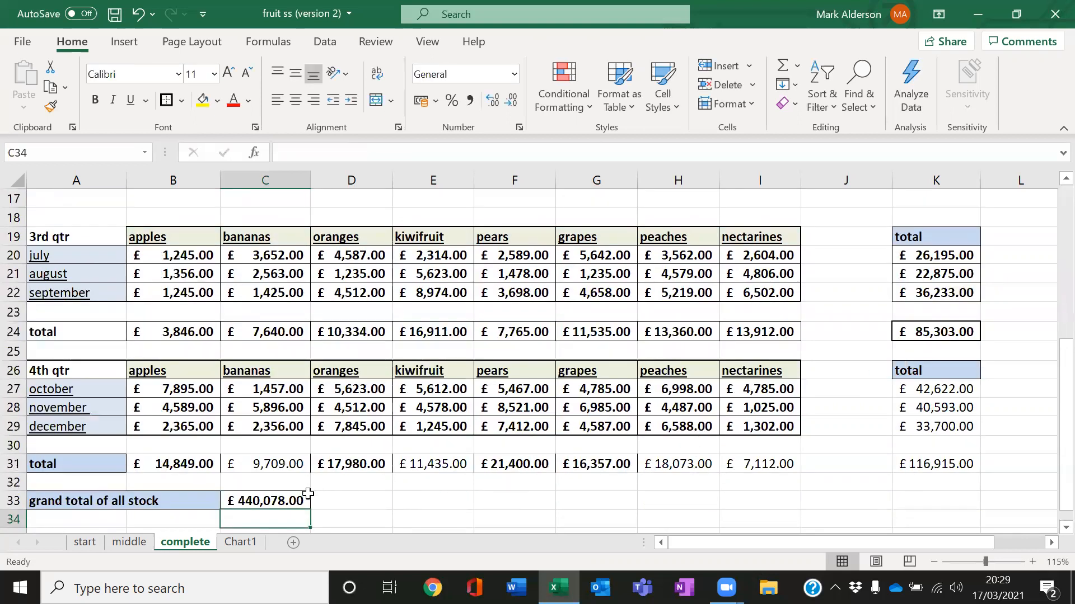
Step: Re-enter the grand total of all stock in C33 with the quarters in order, as =K8+K16+K24+K31
left_click(289, 501)
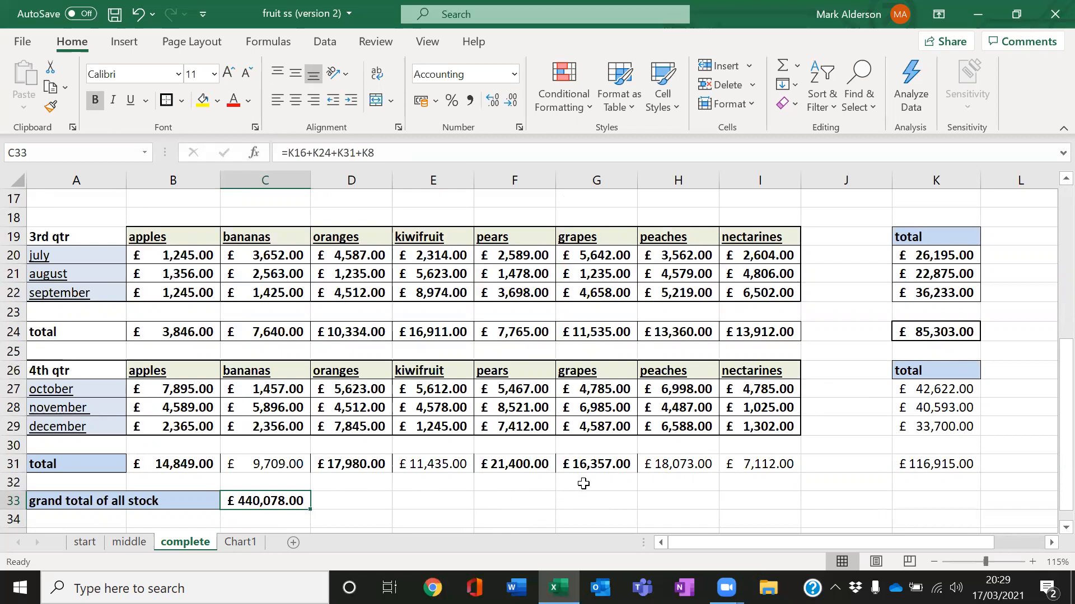
type("=")
scroll(715, 466, "up", 6)
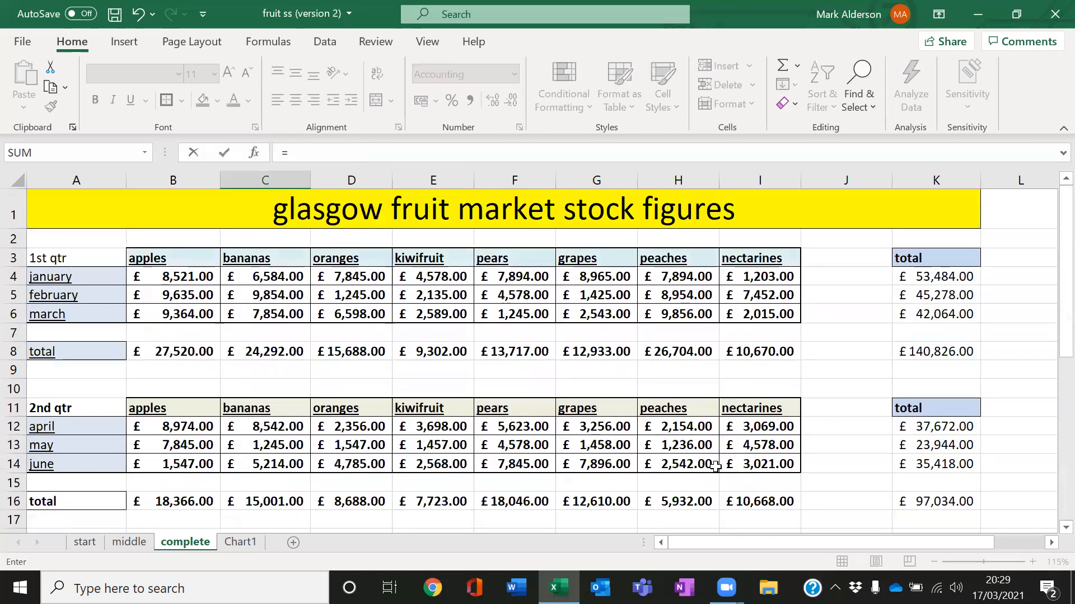
left_click(928, 351)
type("+")
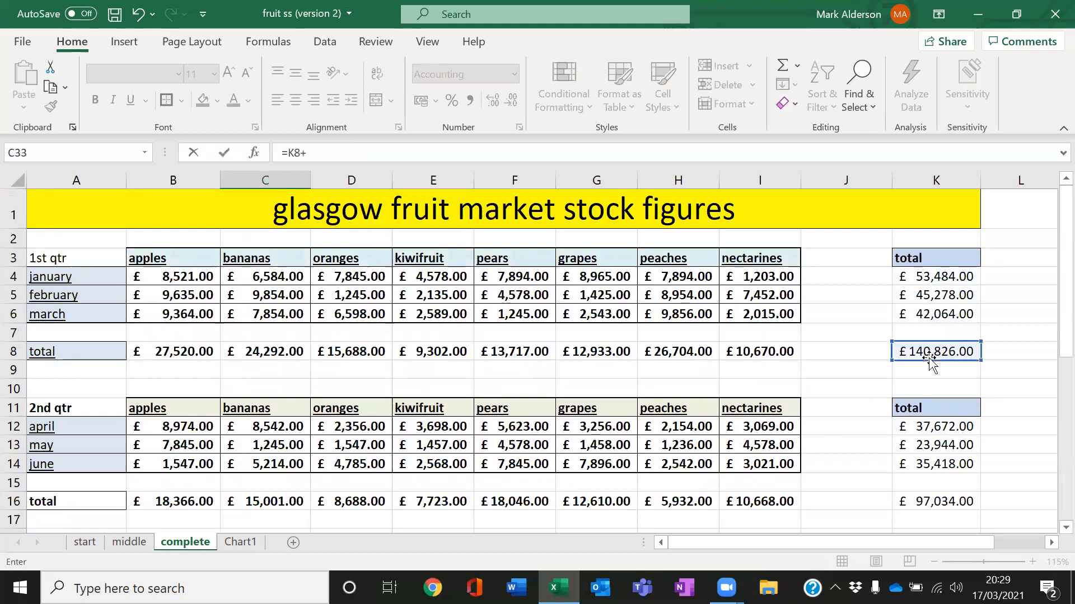
left_click(958, 498)
type("+")
scroll(962, 501, "down", 2)
left_click(942, 518)
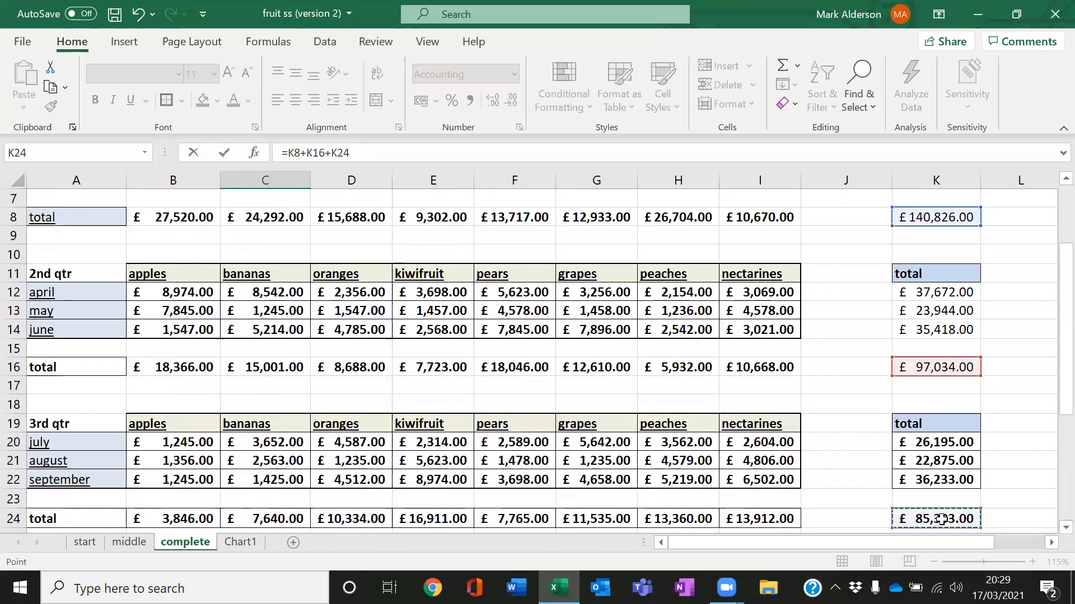
type("+")
scroll(939, 518, "down", 2)
scroll(939, 518, "down", 1)
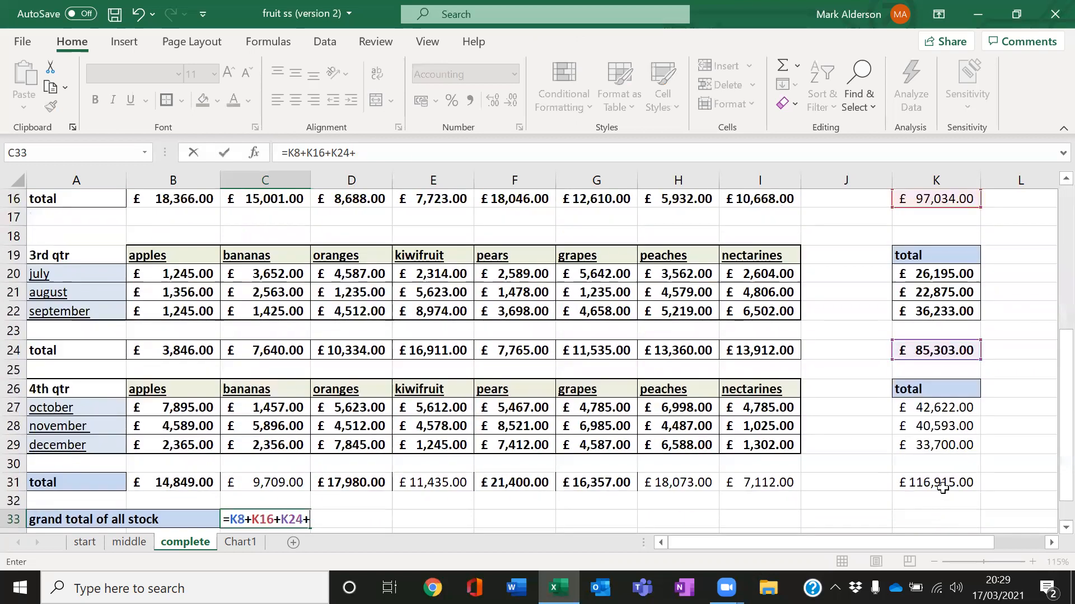
left_click(945, 490)
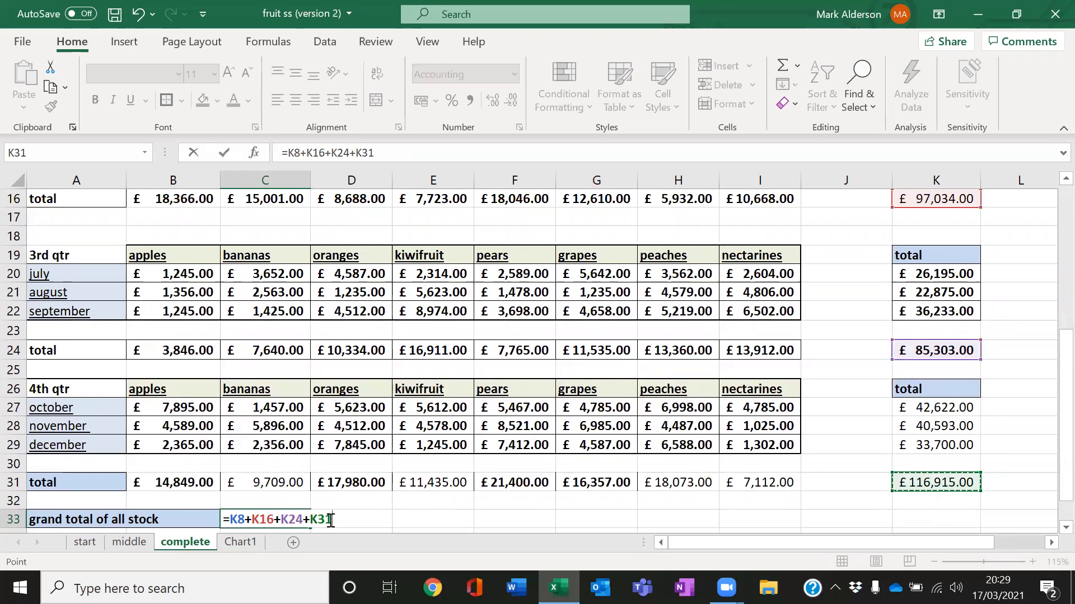
key("Return")
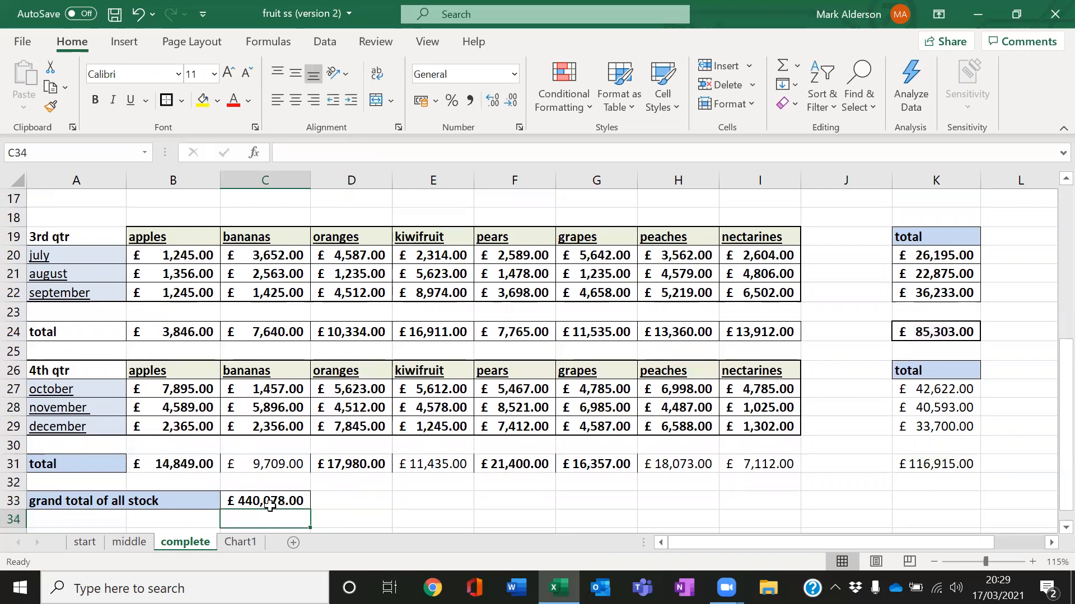
scroll(269, 506, "down", 1)
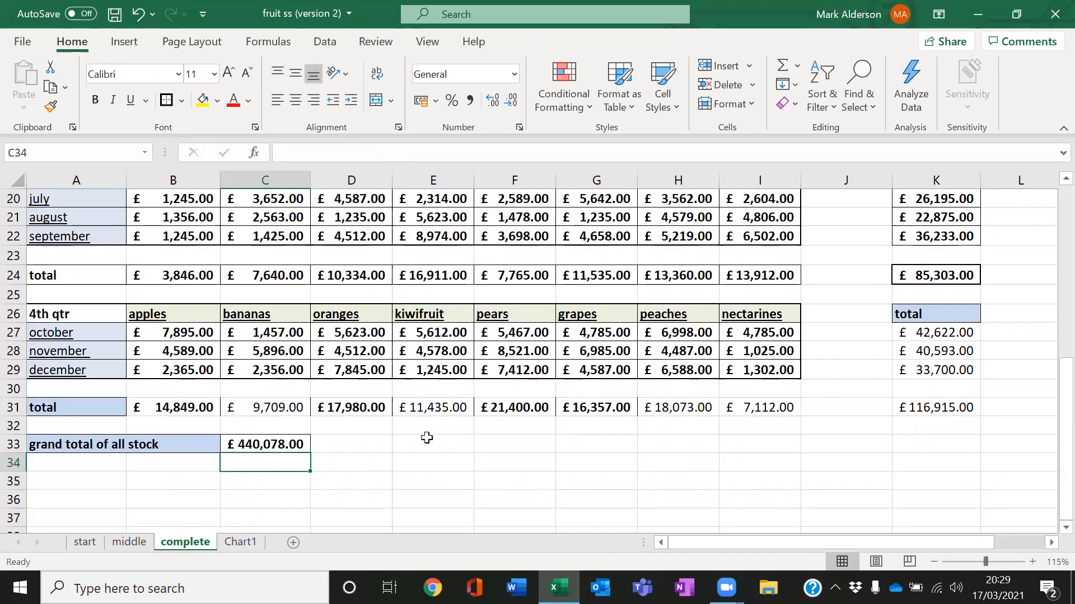
scroll(534, 453, "up", 7)
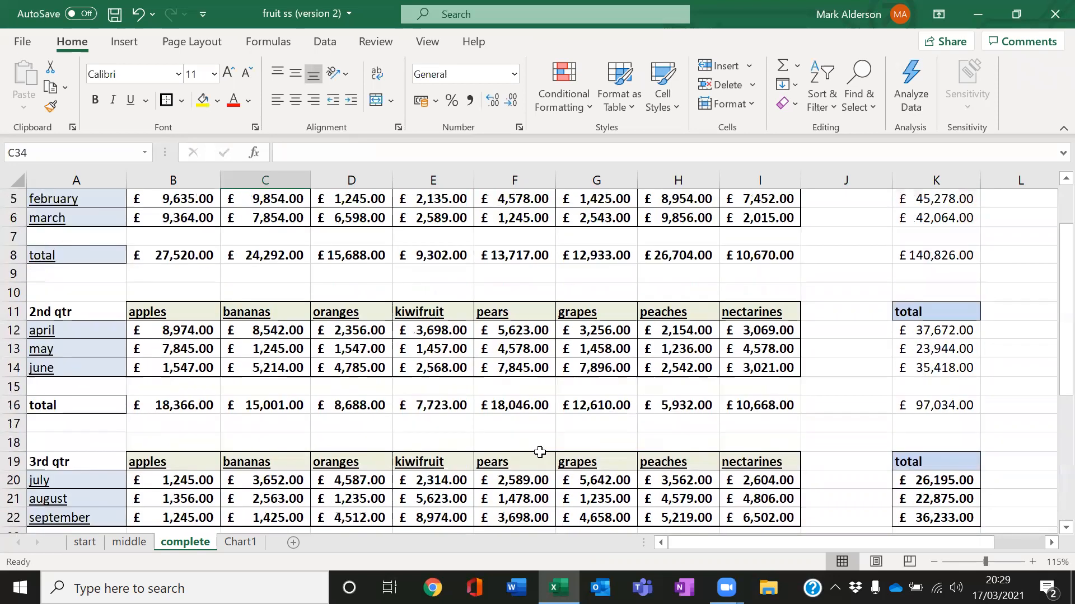
scroll(540, 451, "down", 2)
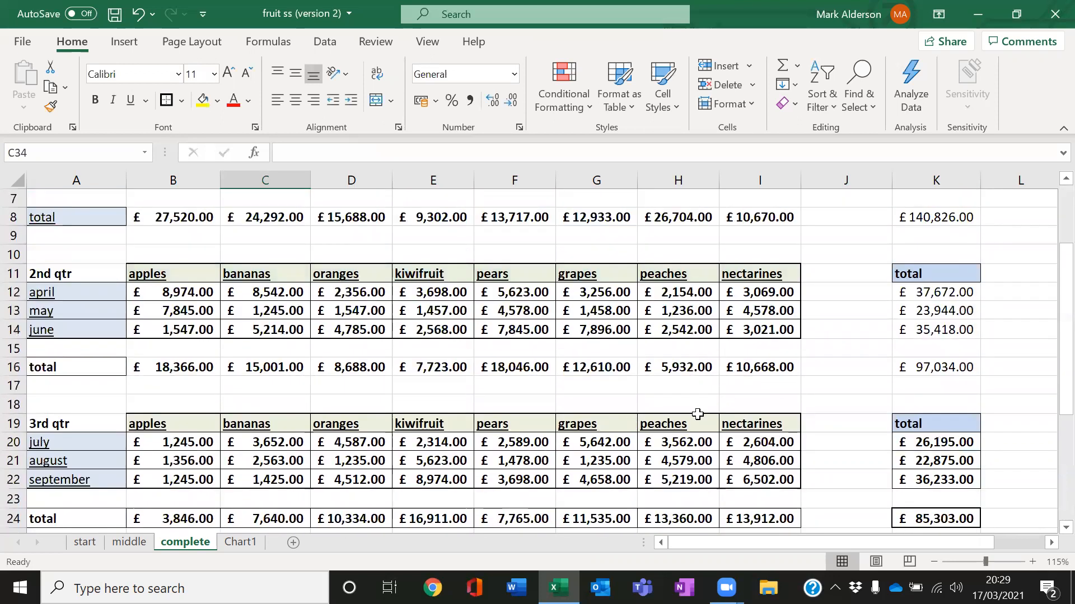
scroll(700, 391, "down", 3)
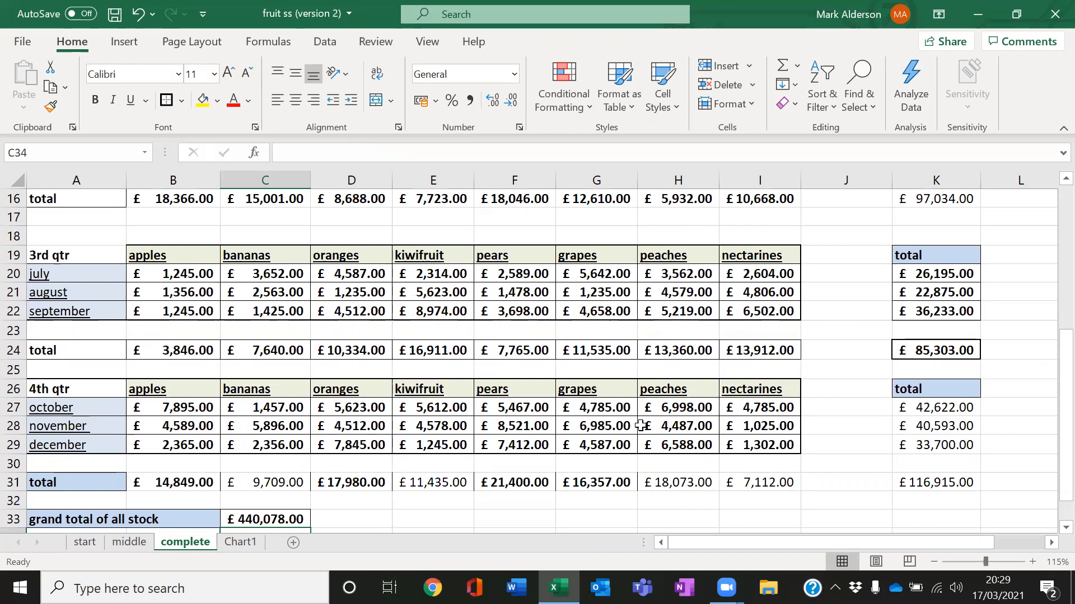
scroll(623, 436, "up", 5)
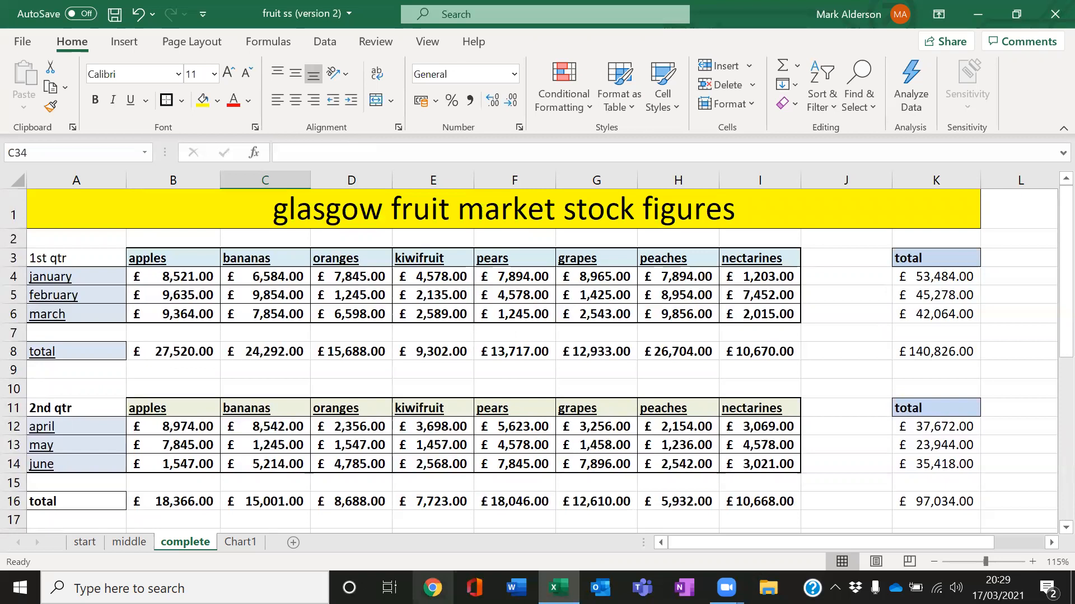
Step: Switch to Chrome to find the exercises Dropbox on the UIT course page, and return to the Excel workbook
left_click(432, 587)
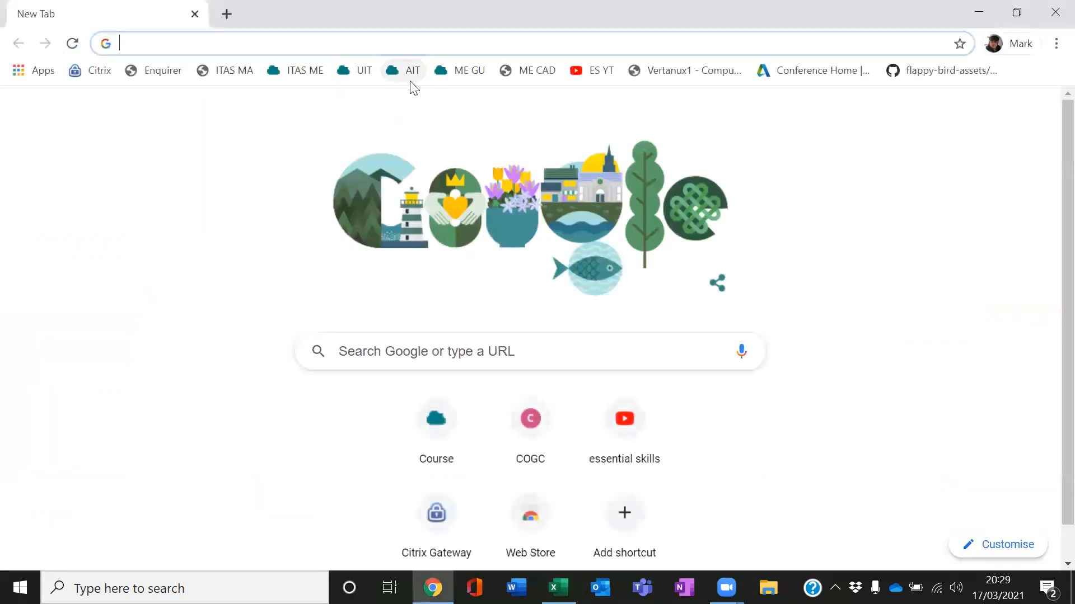
left_click(365, 73)
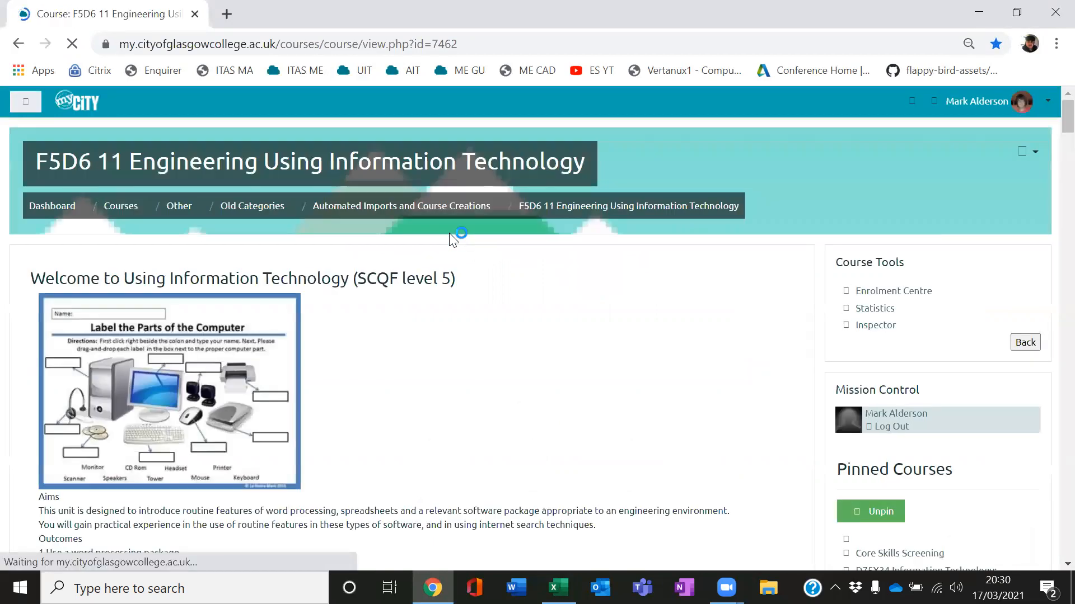
scroll(498, 316, "down", 3)
scroll(500, 318, "down", 12)
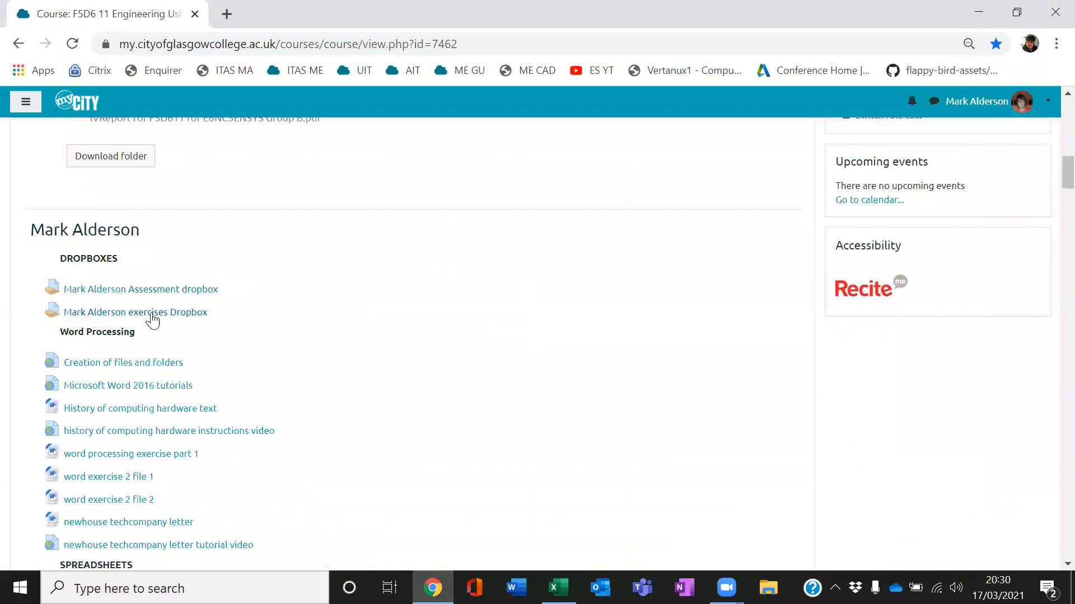
left_click_drag(218, 314, 52, 309)
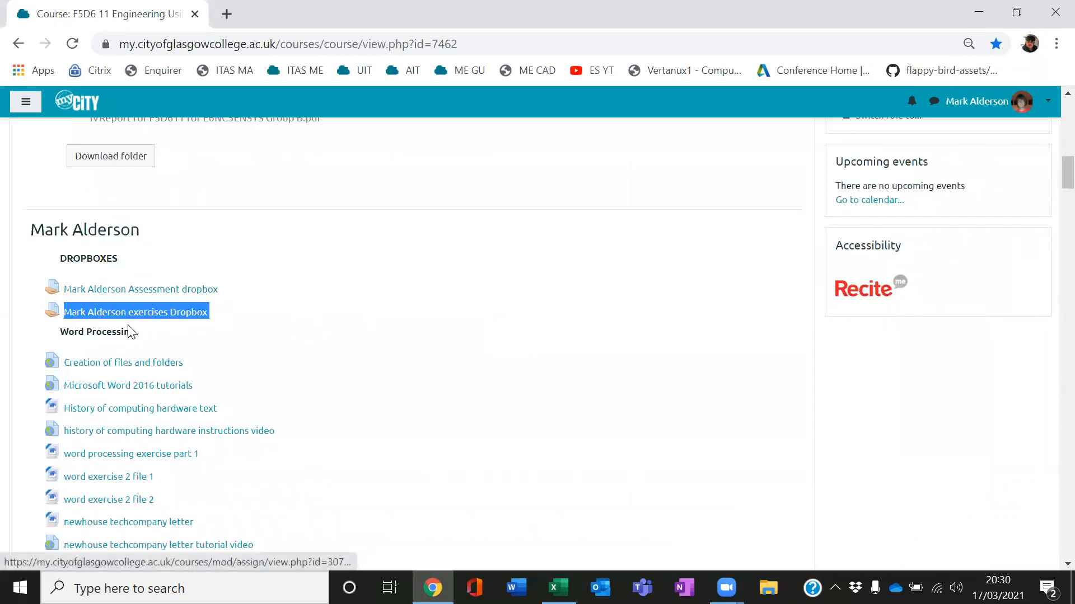
left_click(558, 588)
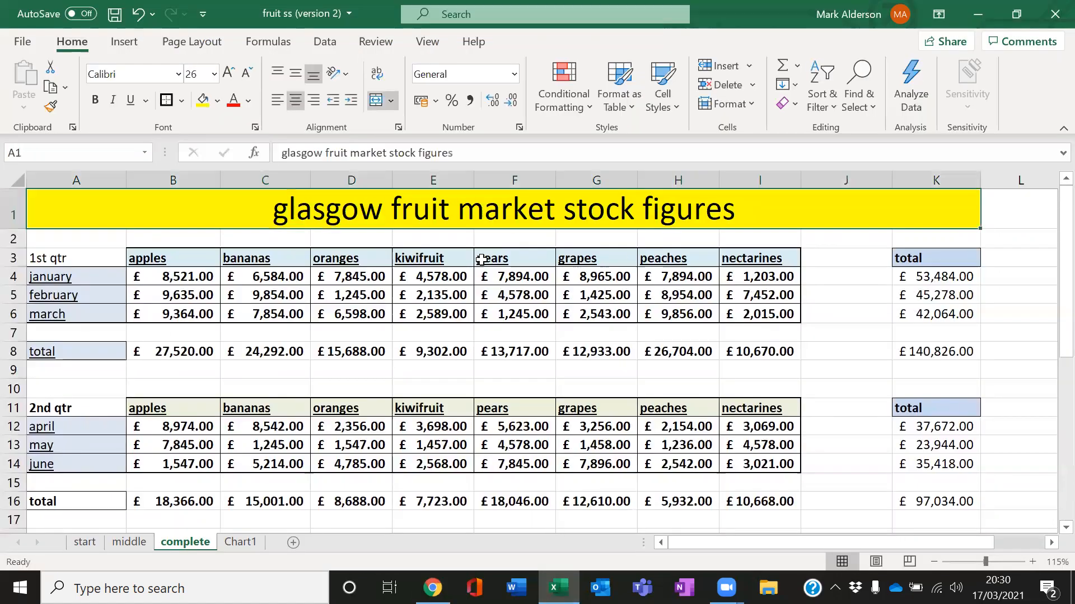